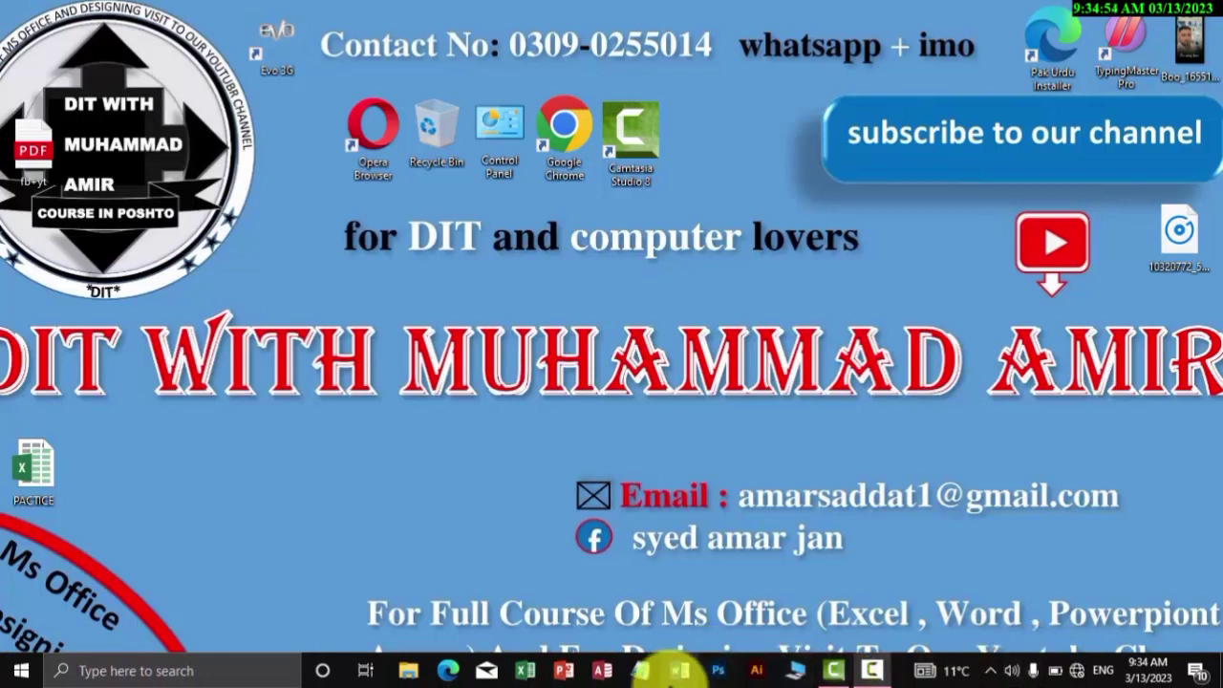
Launch Word from the taskbar and create a new blank document, Document1
click(673, 676)
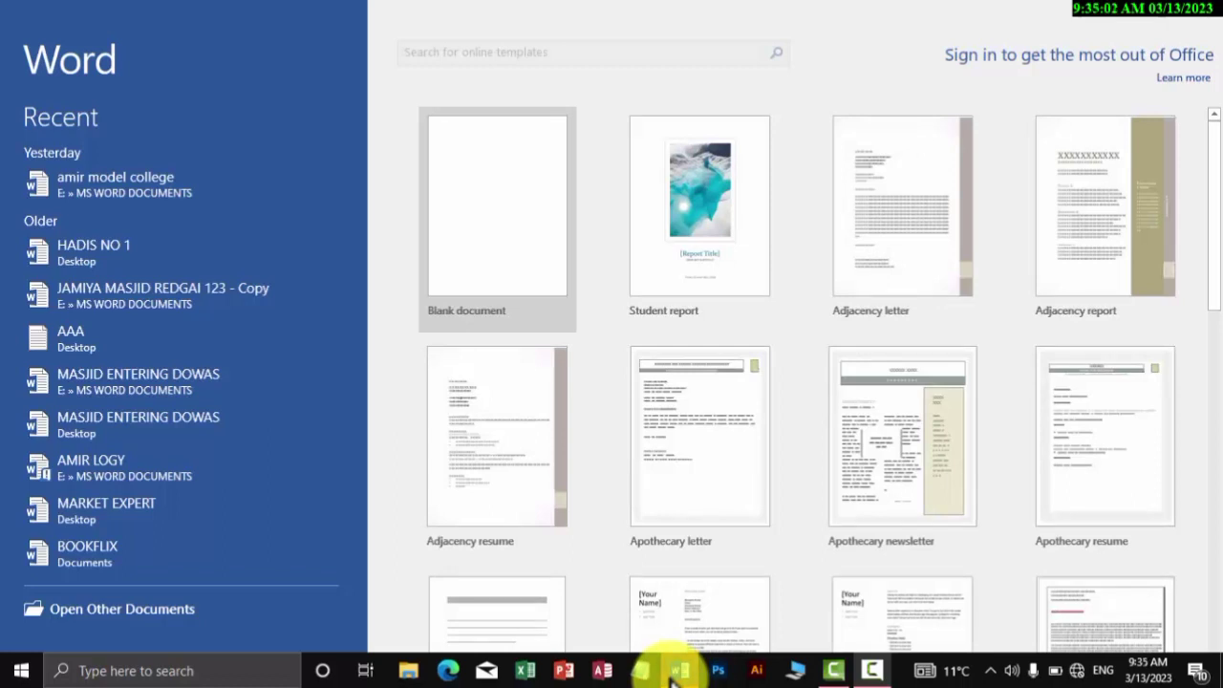
click(469, 256)
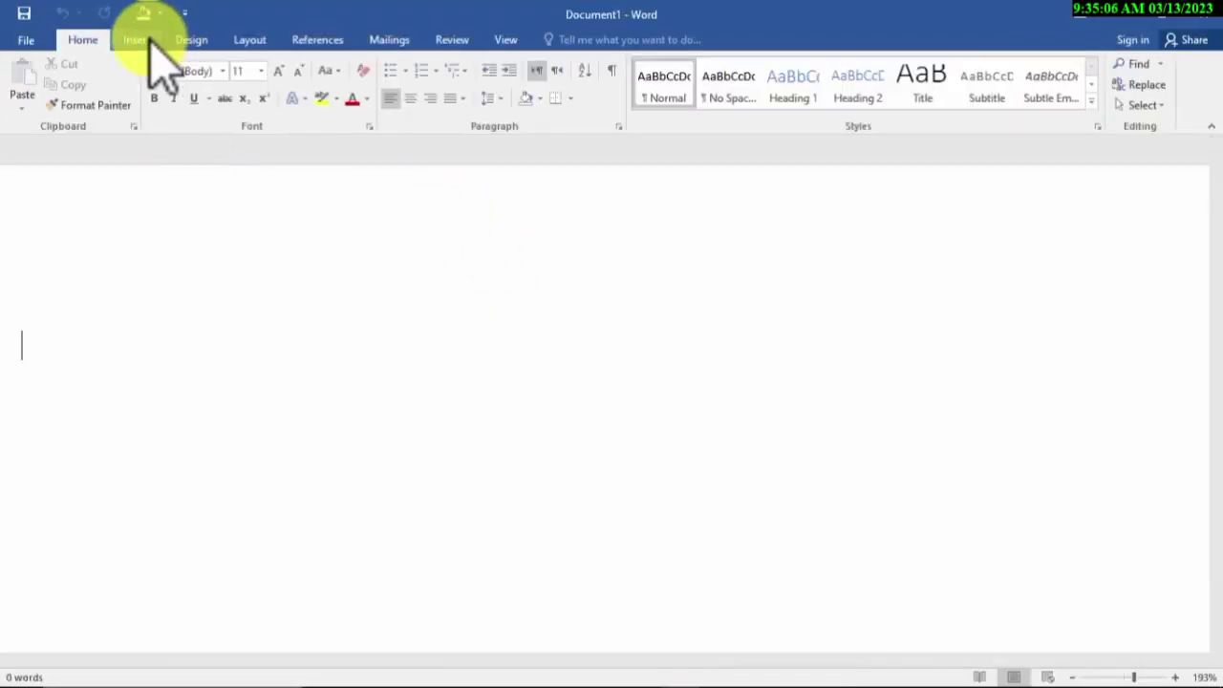
Draw a rectangle on the page with the Rectangle shape from the Insert Shapes gallery
click(142, 40)
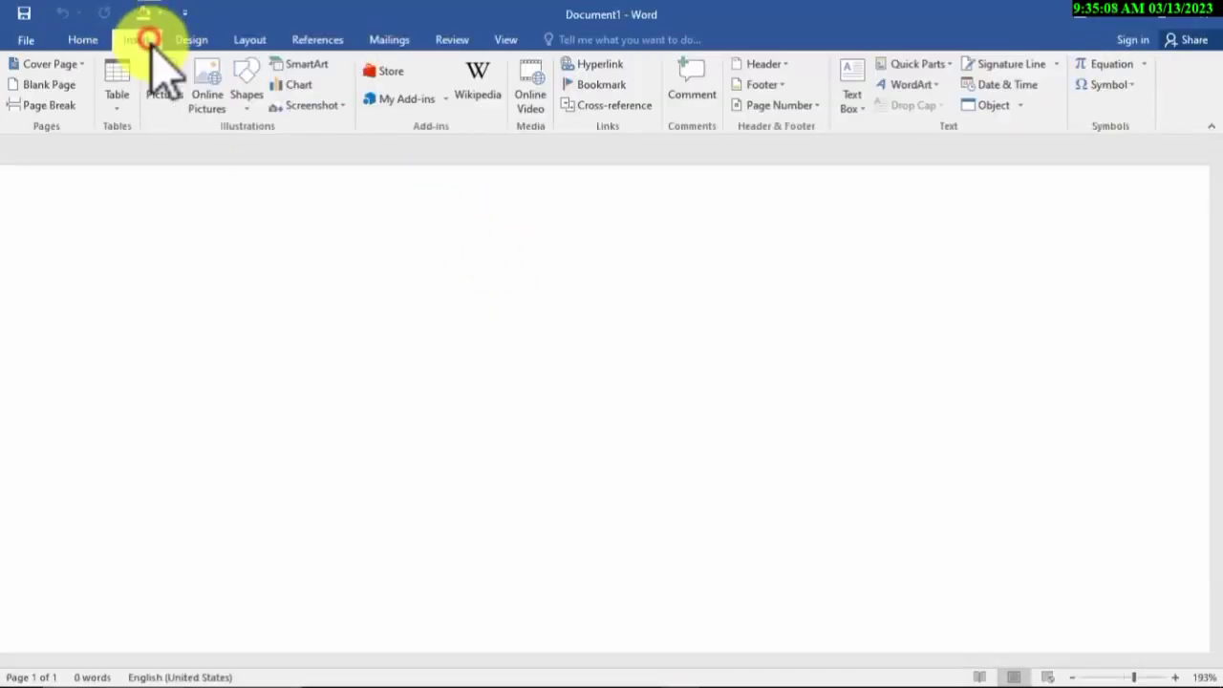
click(243, 103)
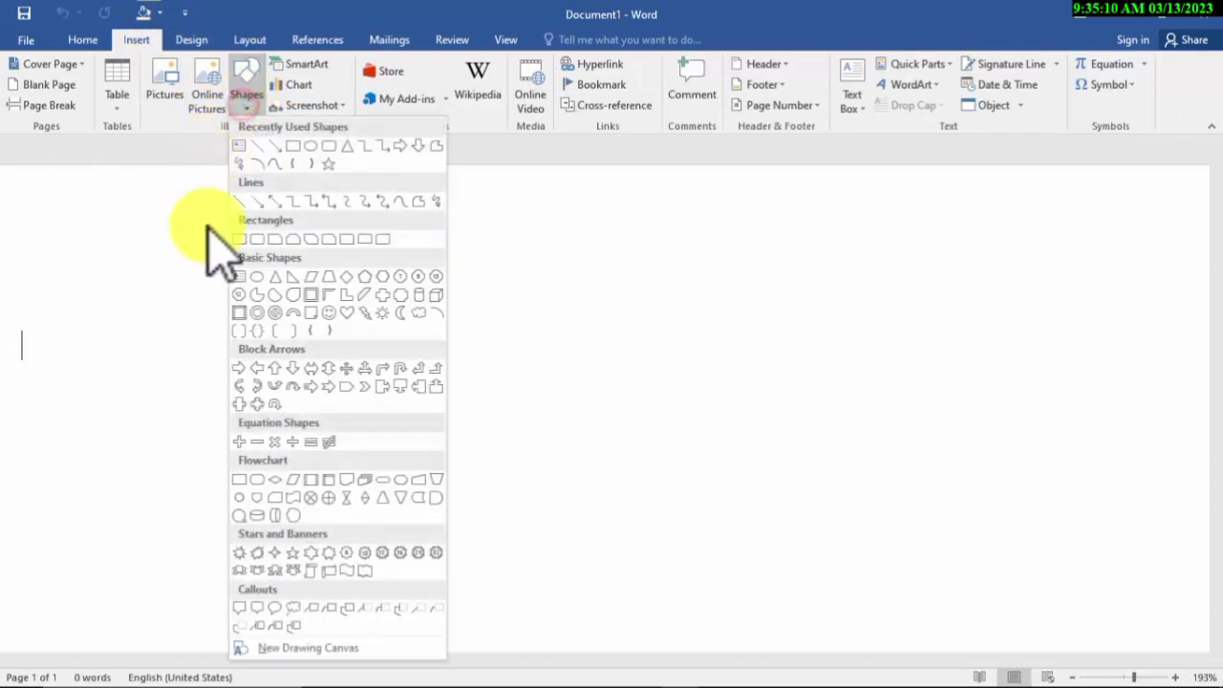
click(296, 144)
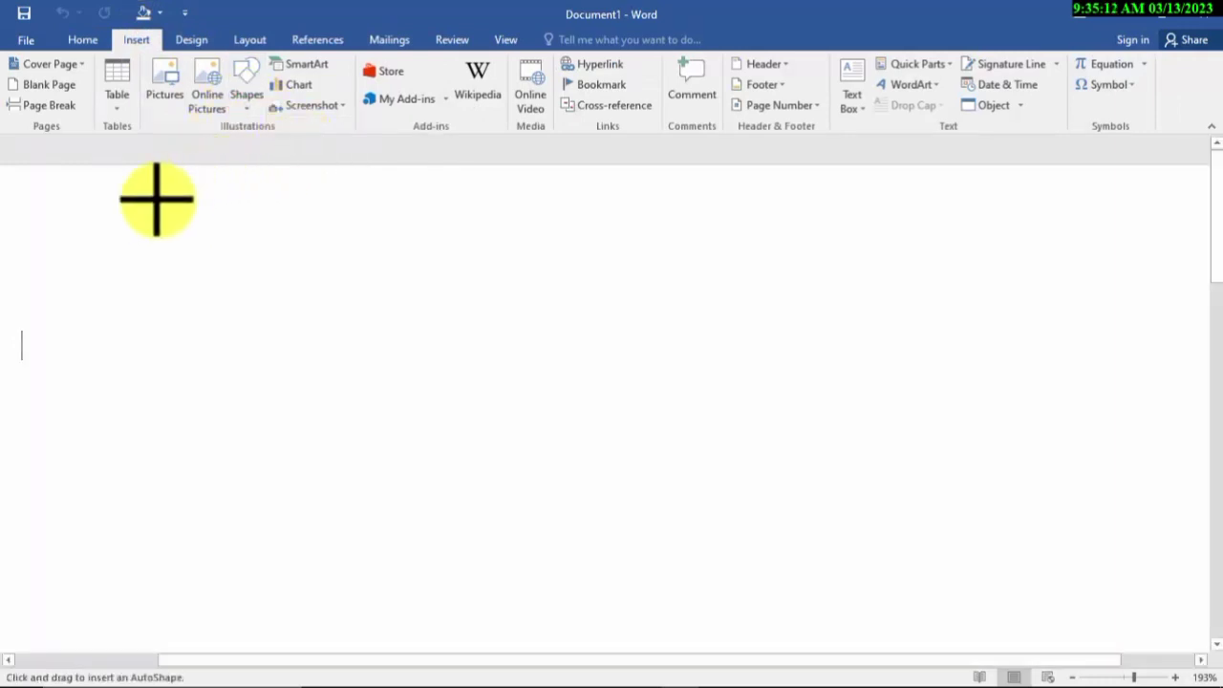
mouse_move(158, 199)
mouse_down()
mouse_move(427, 531)
mouse_move(583, 628)
mouse_move(582, 585)
mouse_up()
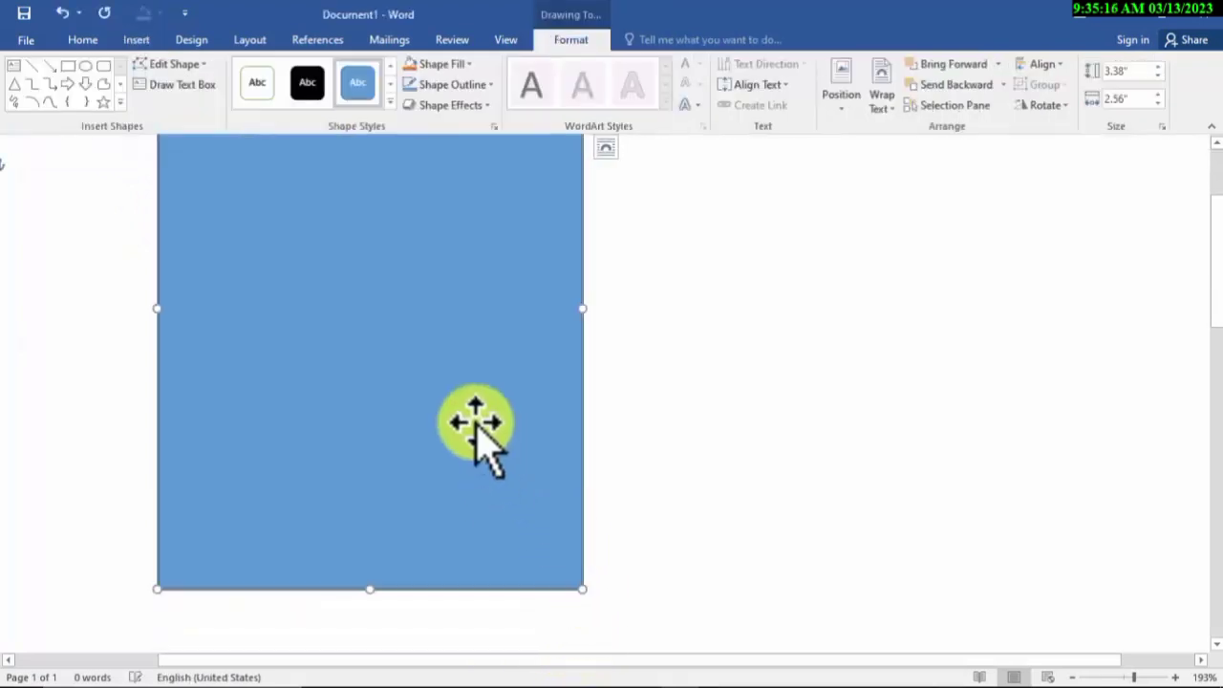
Resize the rectangle to 3.38 by 3.08 inches and move it to the page's right side
drag(457, 407, 487, 504)
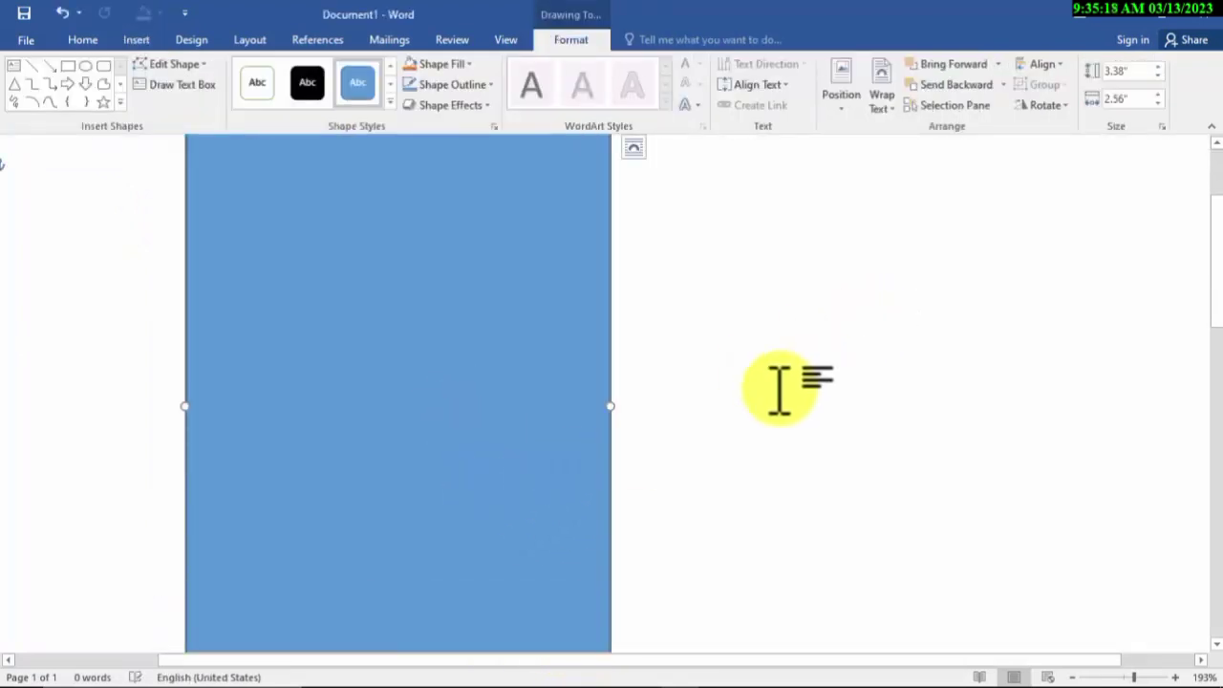
scroll(587, 444, down, 1)
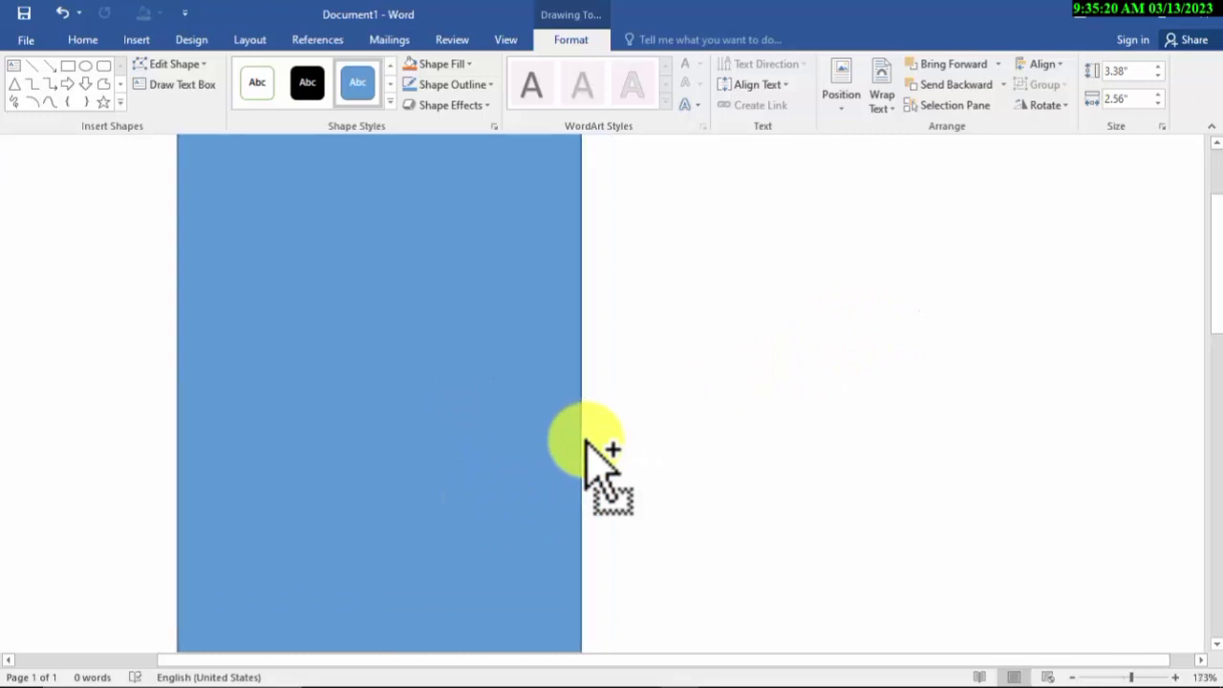
scroll(600, 450, down, 3)
drag(358, 328, 325, 325)
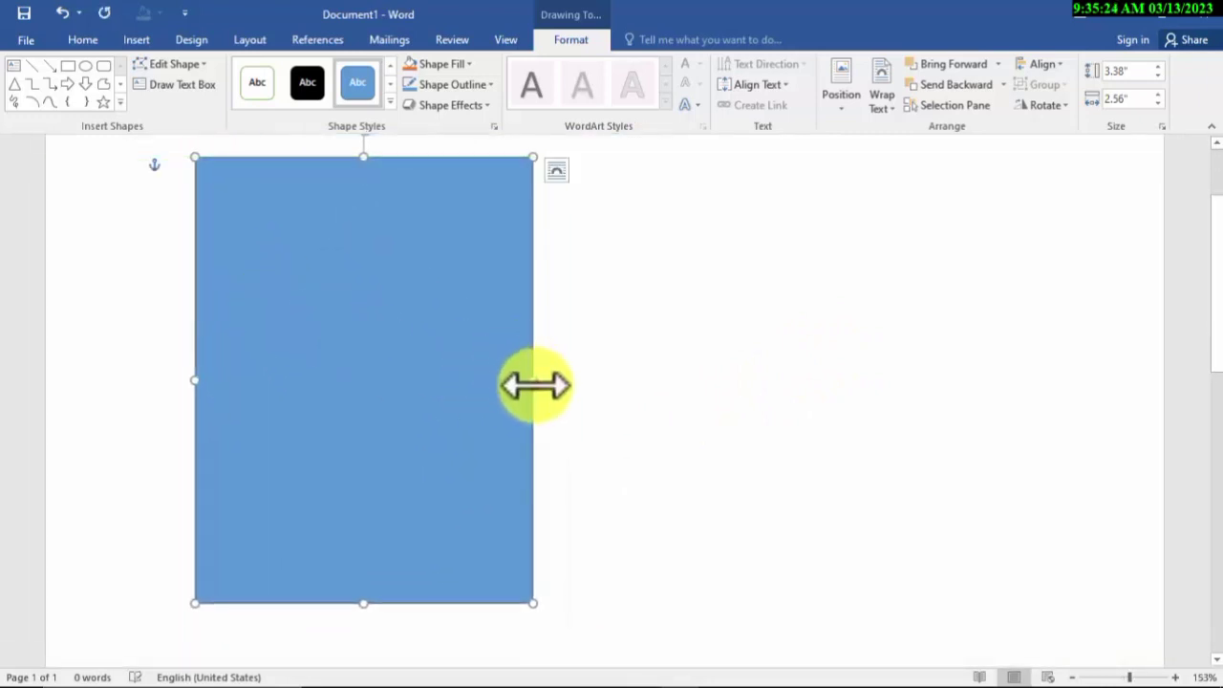
drag(535, 385, 597, 425)
mouse_move(373, 403)
mouse_down()
mouse_move(356, 402)
mouse_move(933, 431)
mouse_up()
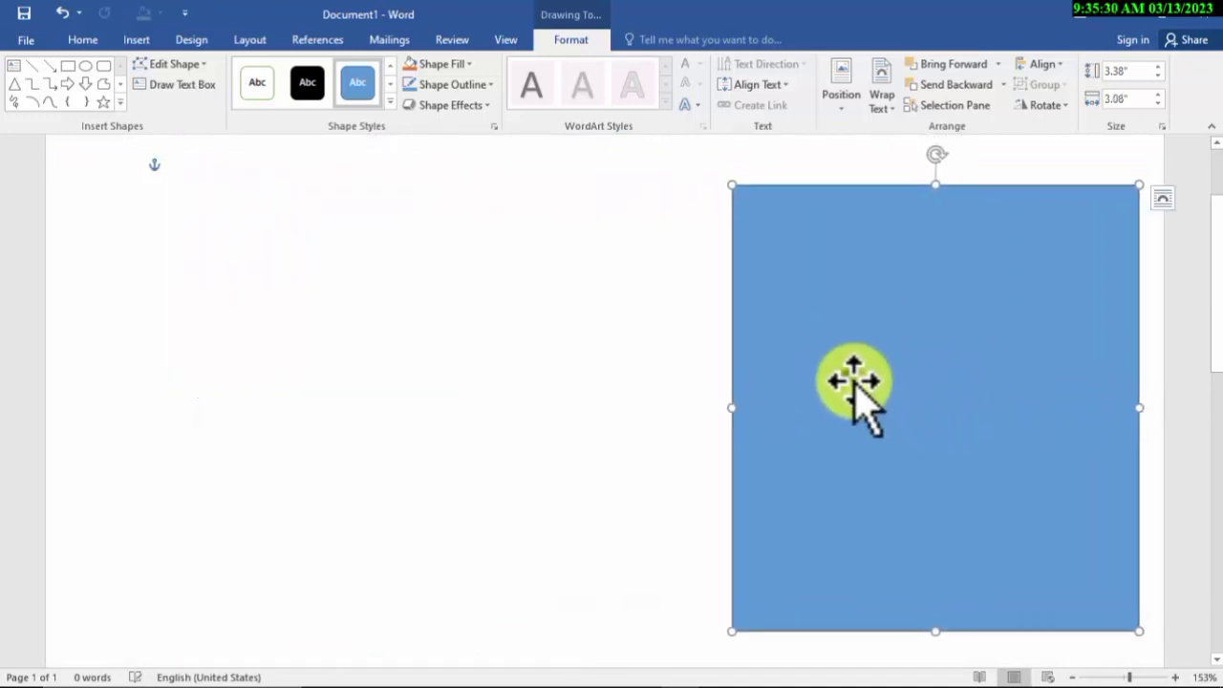
right_click(855, 382)
click(915, 417)
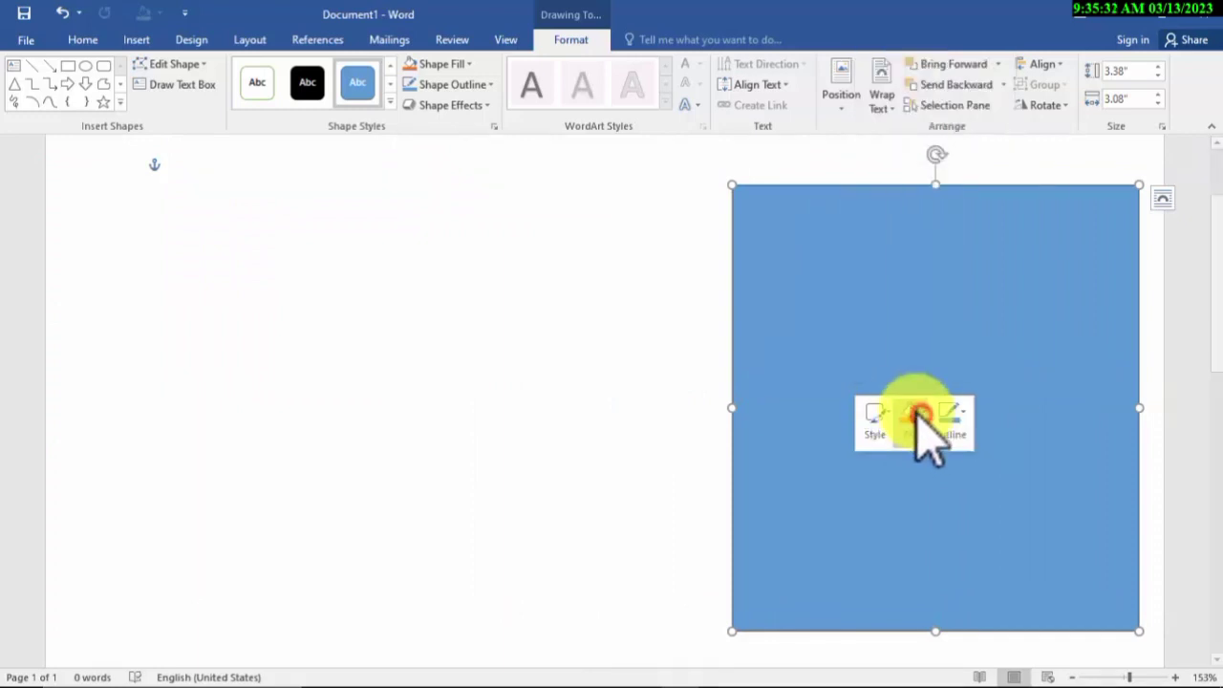
click(912, 343)
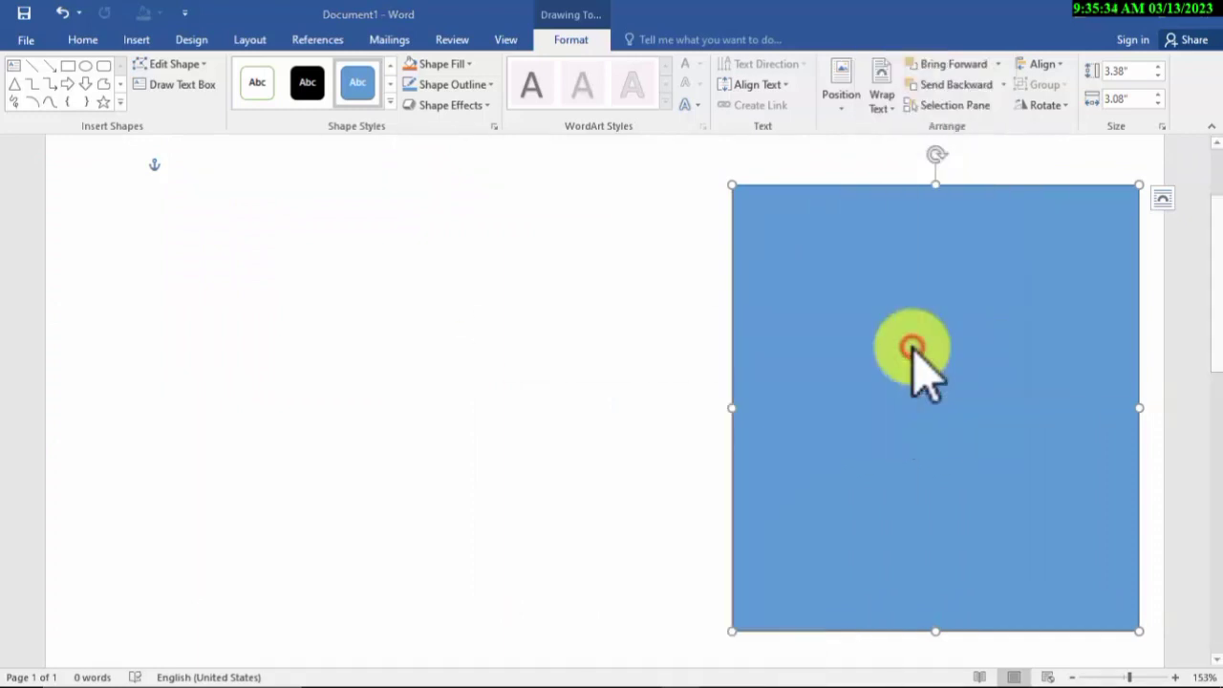
click(626, 376)
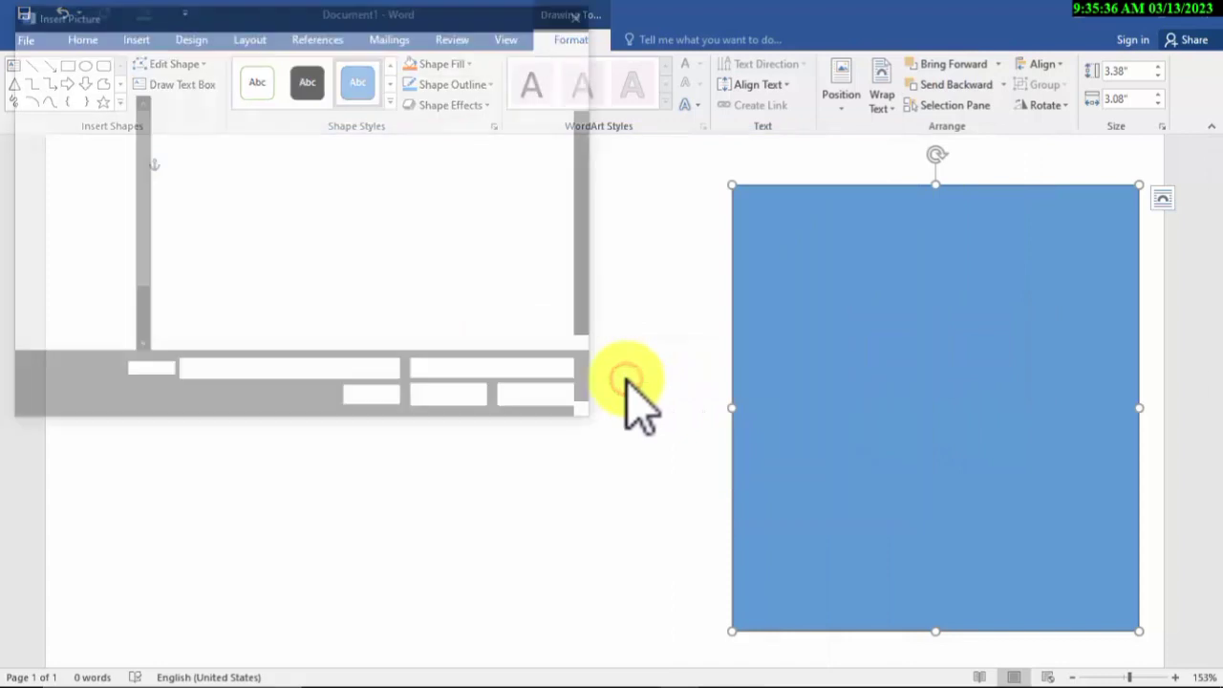
scroll(526, 263, down, 2)
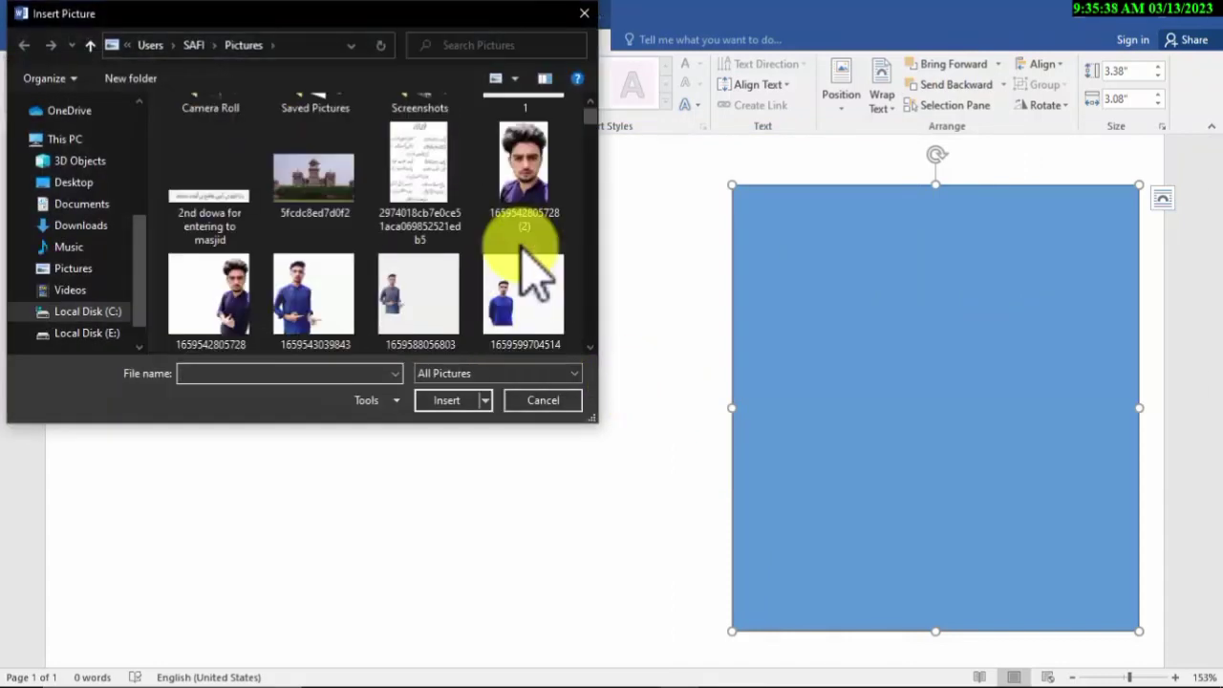
scroll(525, 258, down, 1)
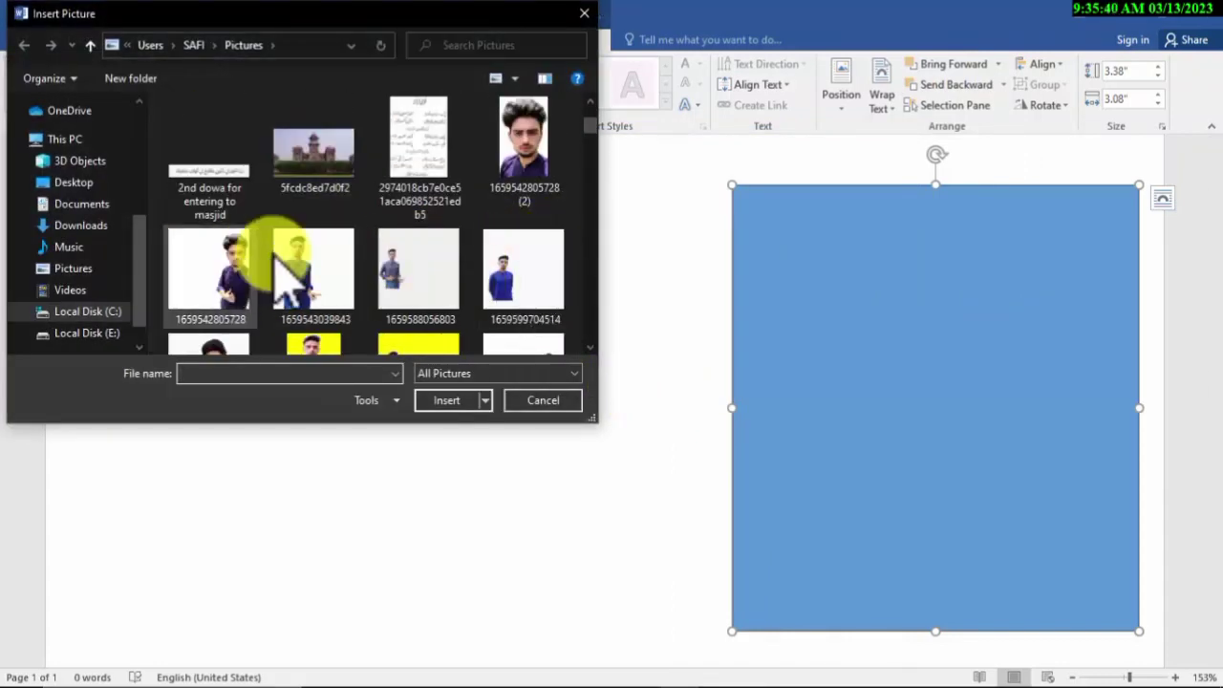
click(506, 155)
click(450, 394)
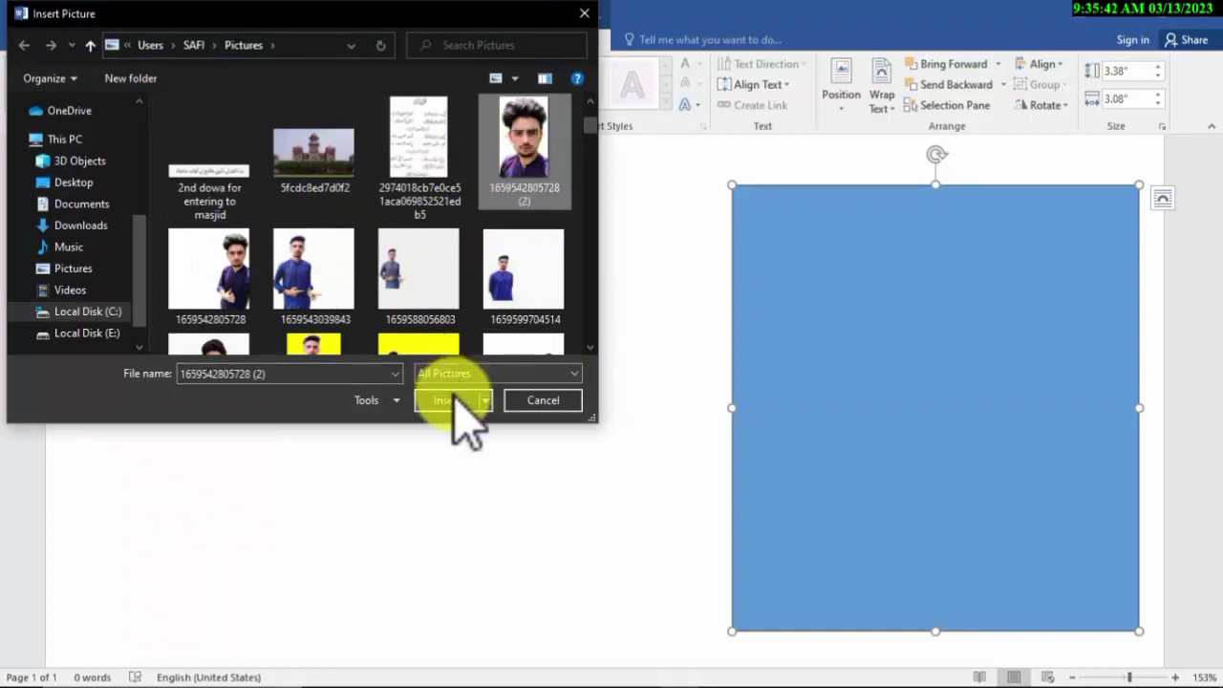
drag(755, 375, 442, 397)
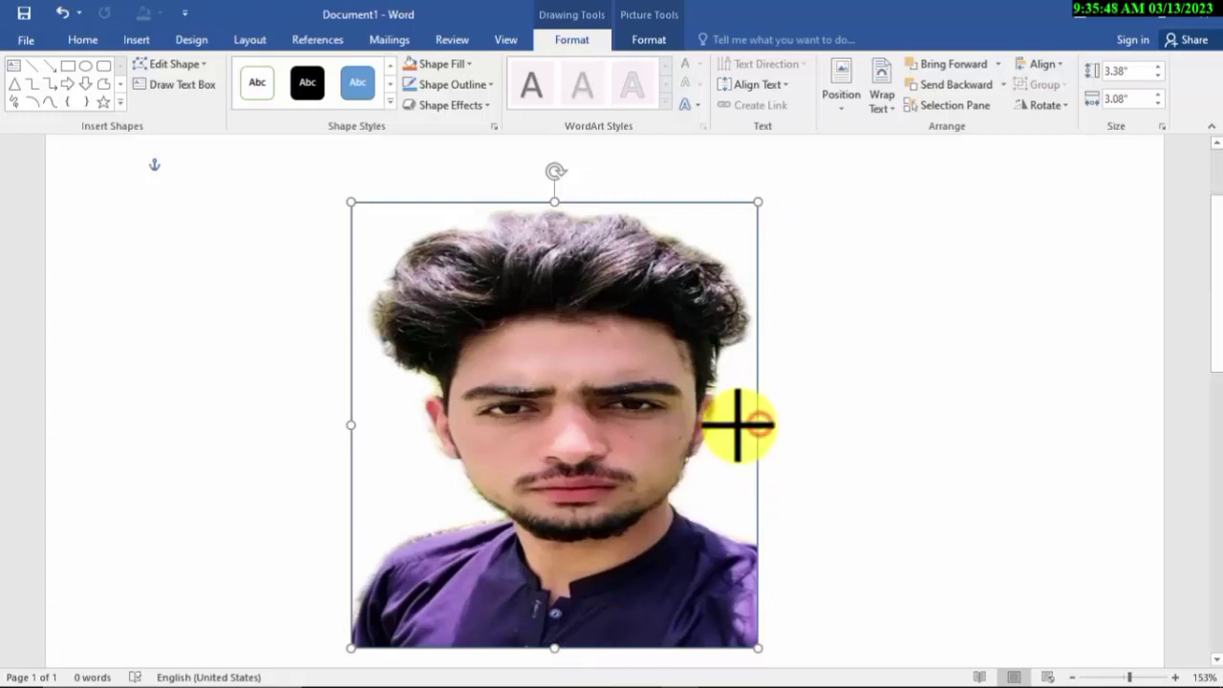
Narrow the photo to 2.61 inches wide and move it against the page's right side
drag(738, 424, 696, 427)
mouse_move(464, 483)
mouse_down()
mouse_move(465, 466)
mouse_move(954, 478)
mouse_up()
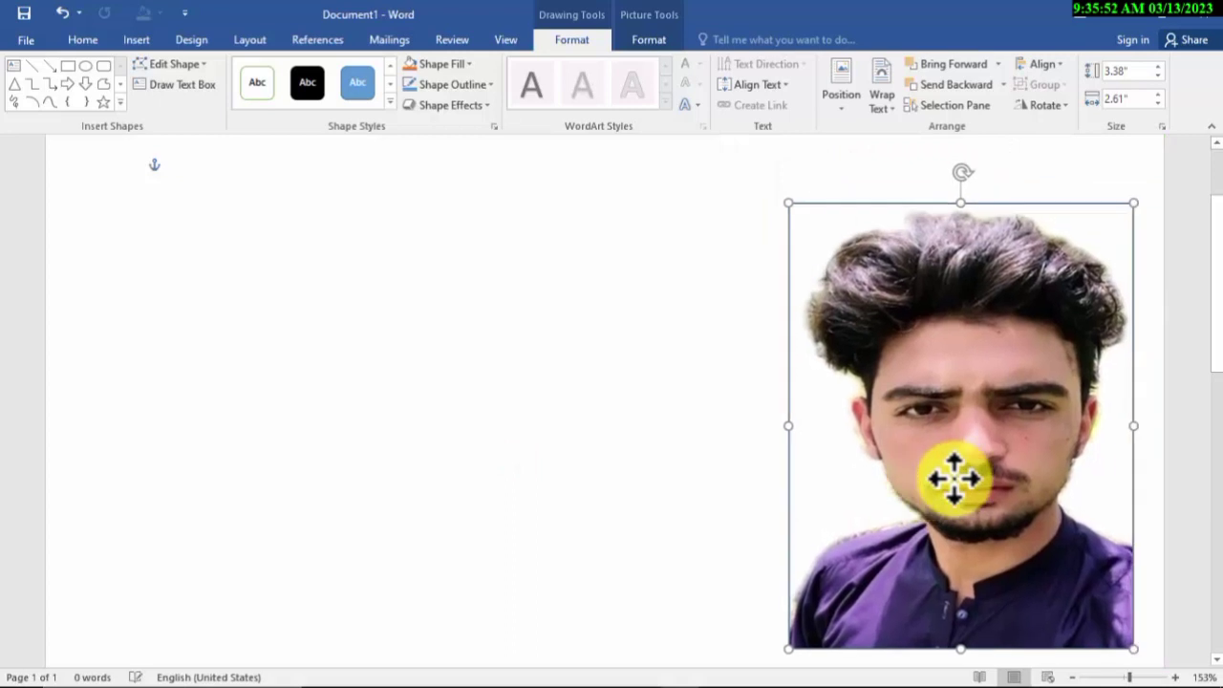
click(644, 437)
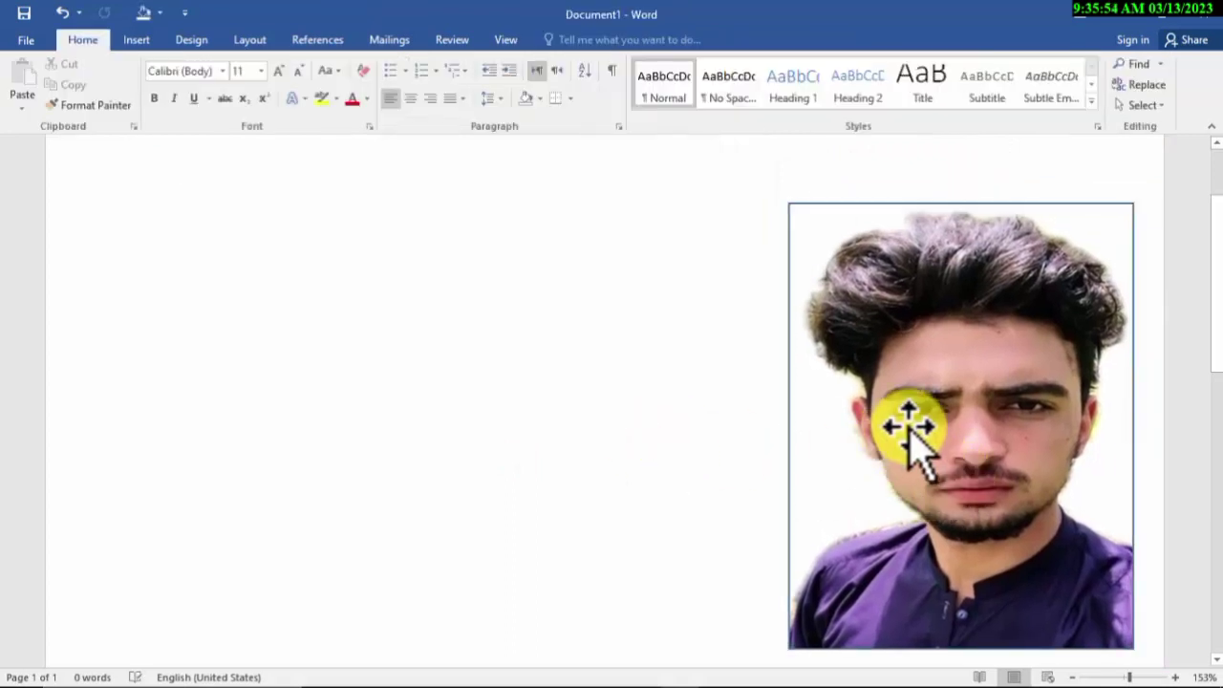
click(909, 430)
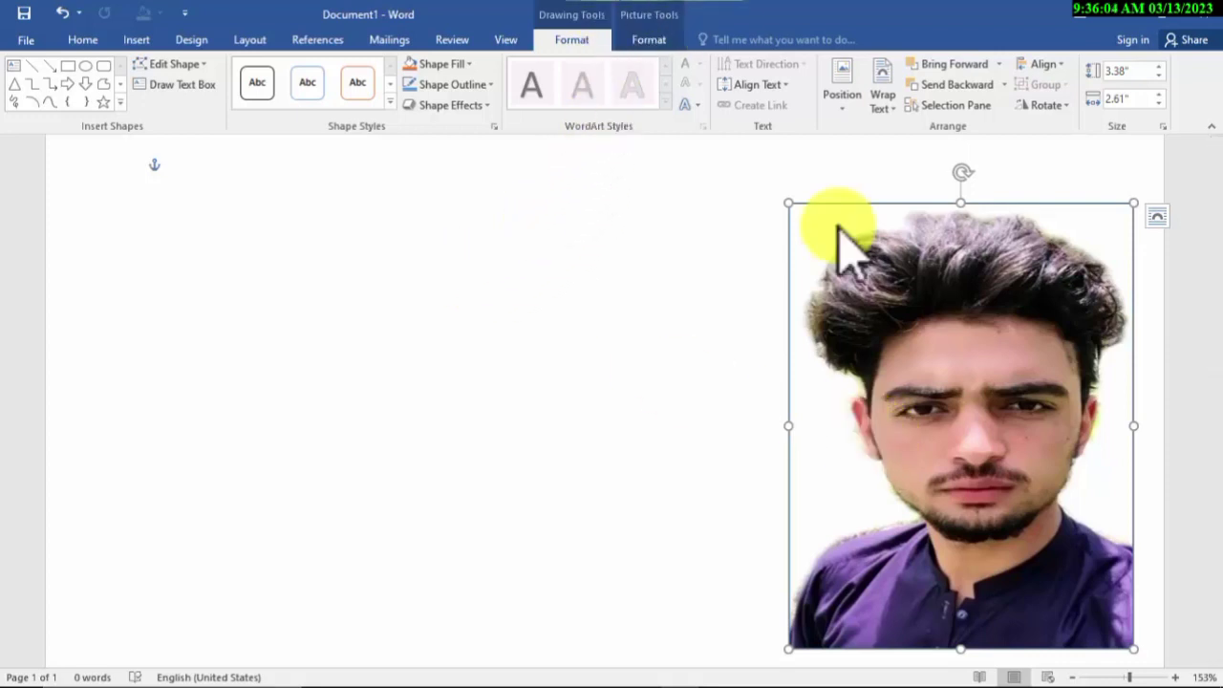
Reselect the photo and show the Picture Tools Format options
click(644, 308)
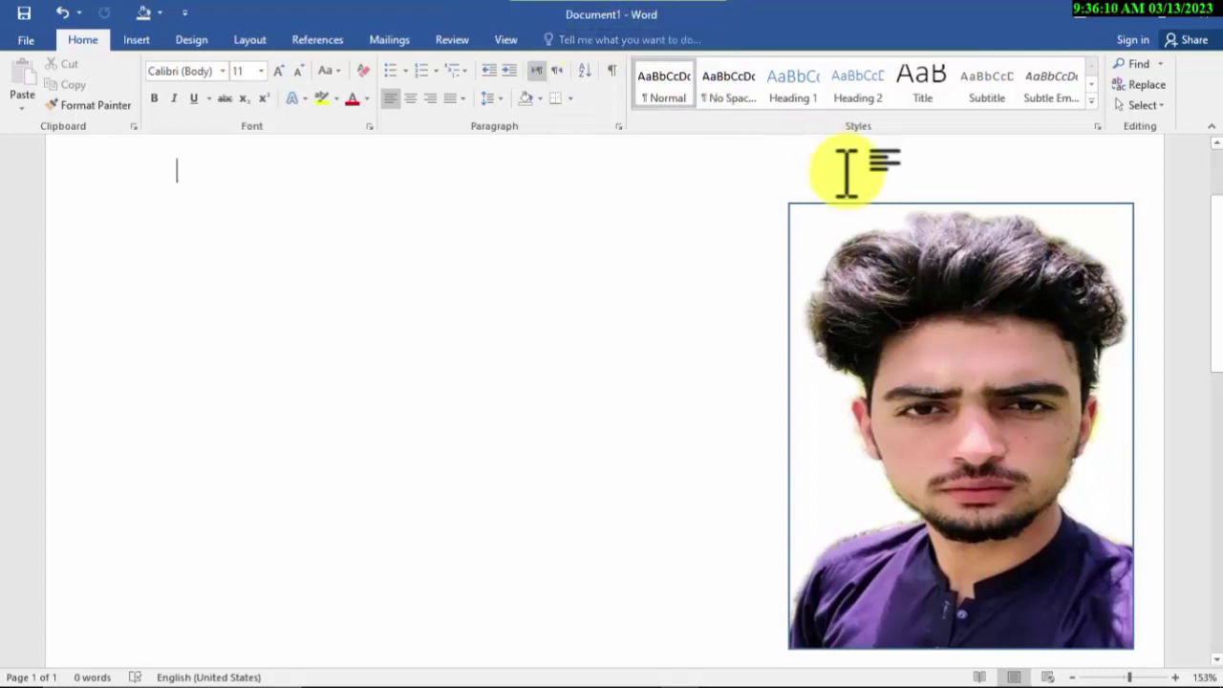
click(902, 276)
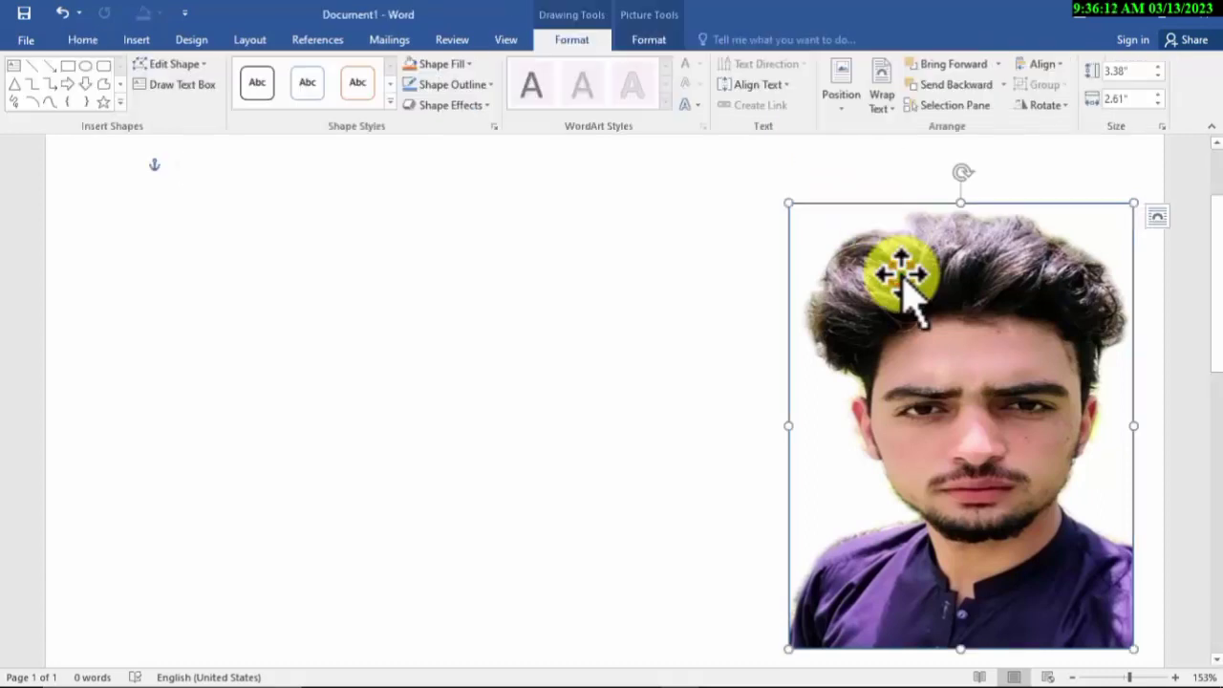
click(602, 43)
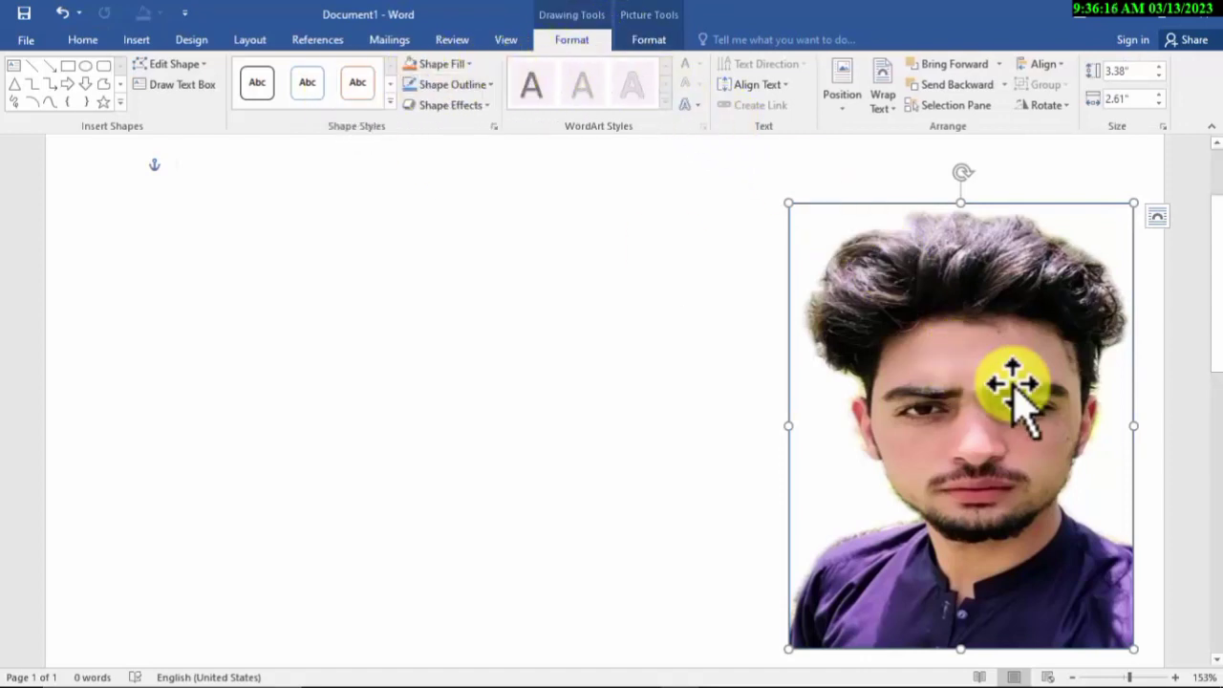
click(624, 42)
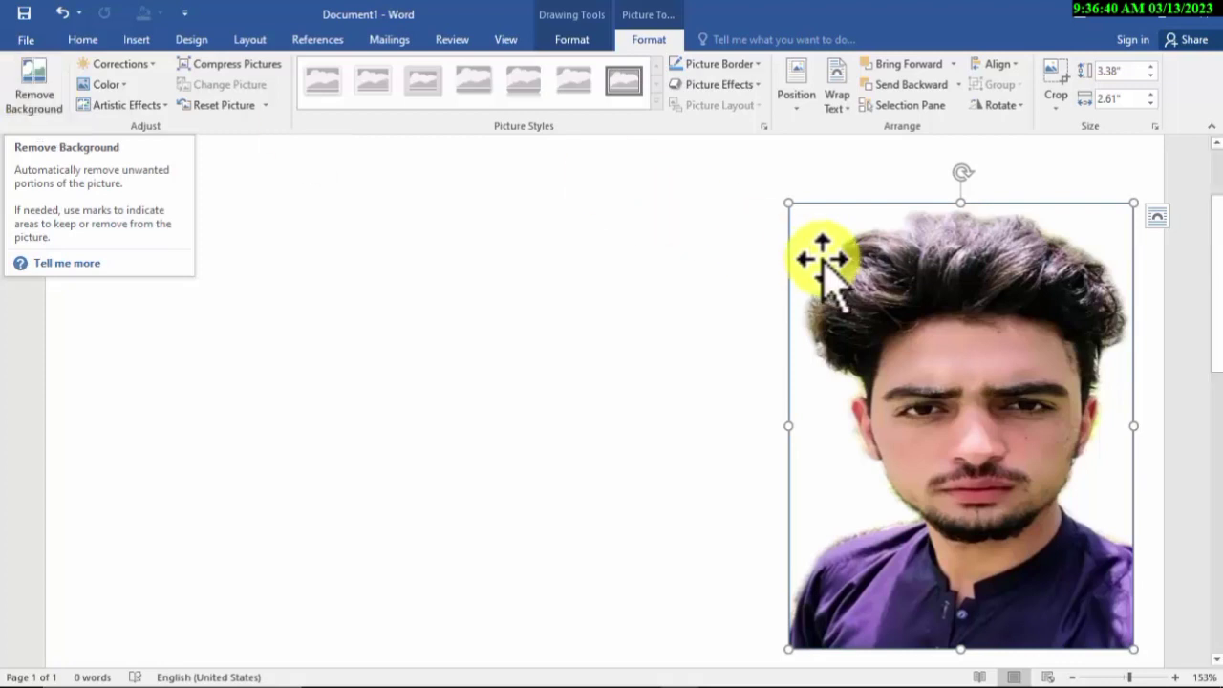
right_click(865, 292)
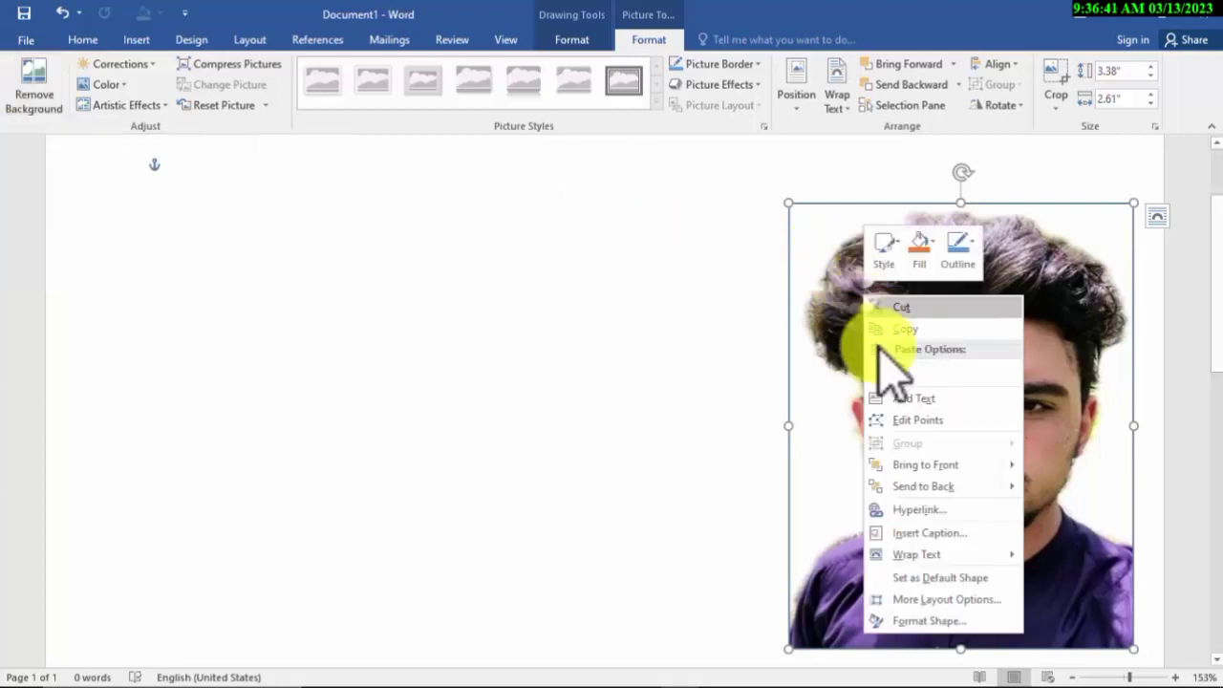
click(920, 250)
click(995, 475)
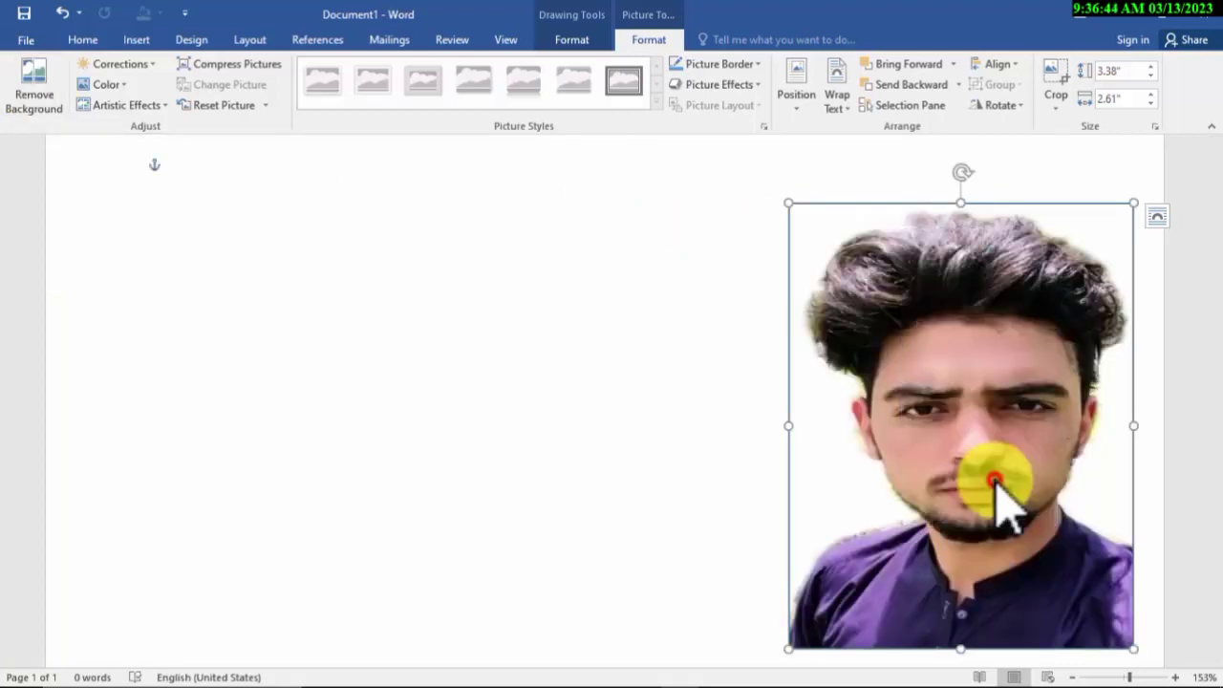
click(637, 382)
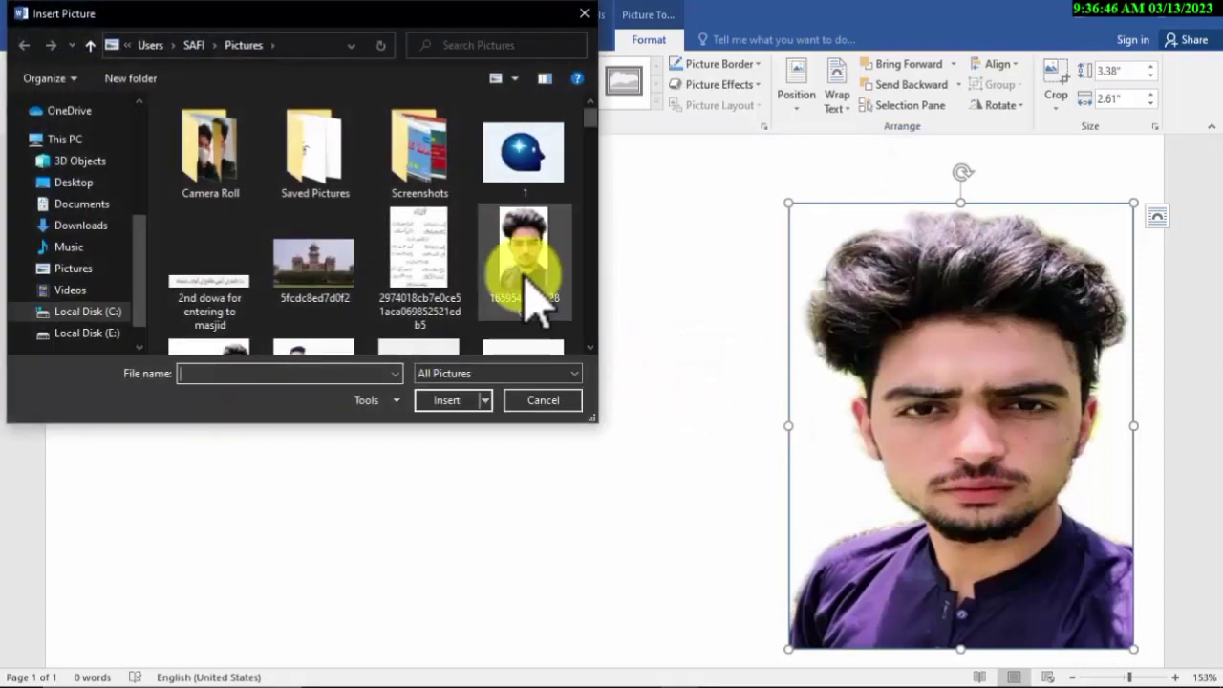
scroll(531, 278, down, 5)
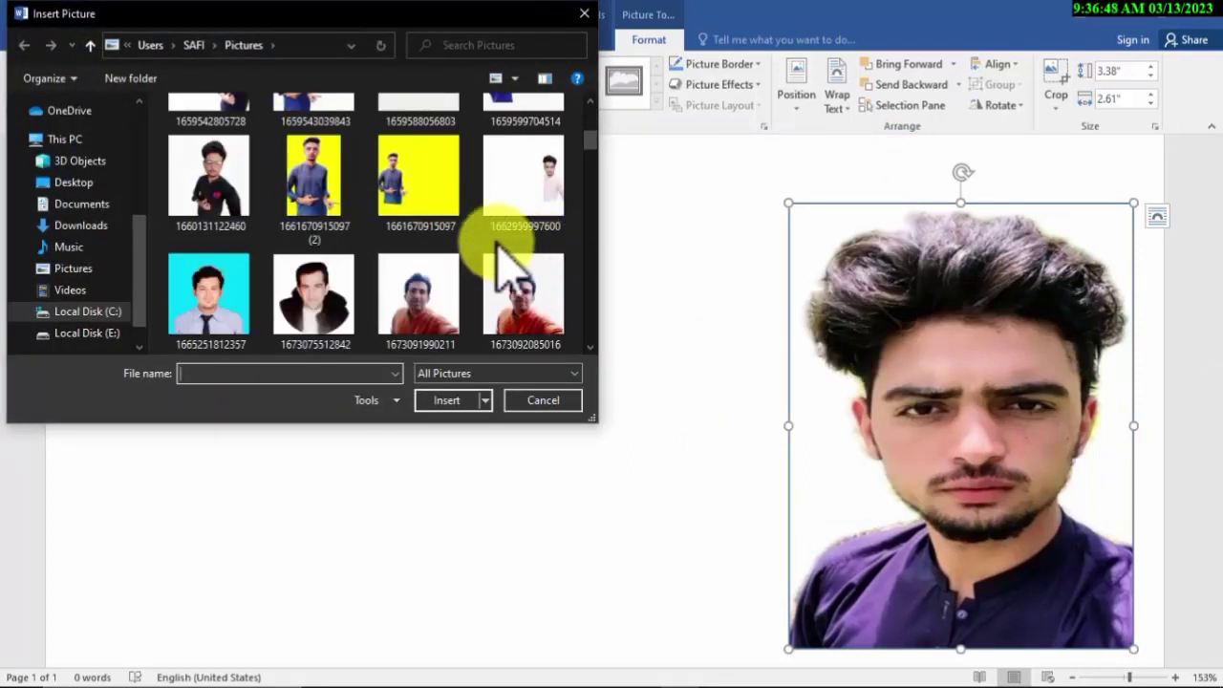
click(328, 201)
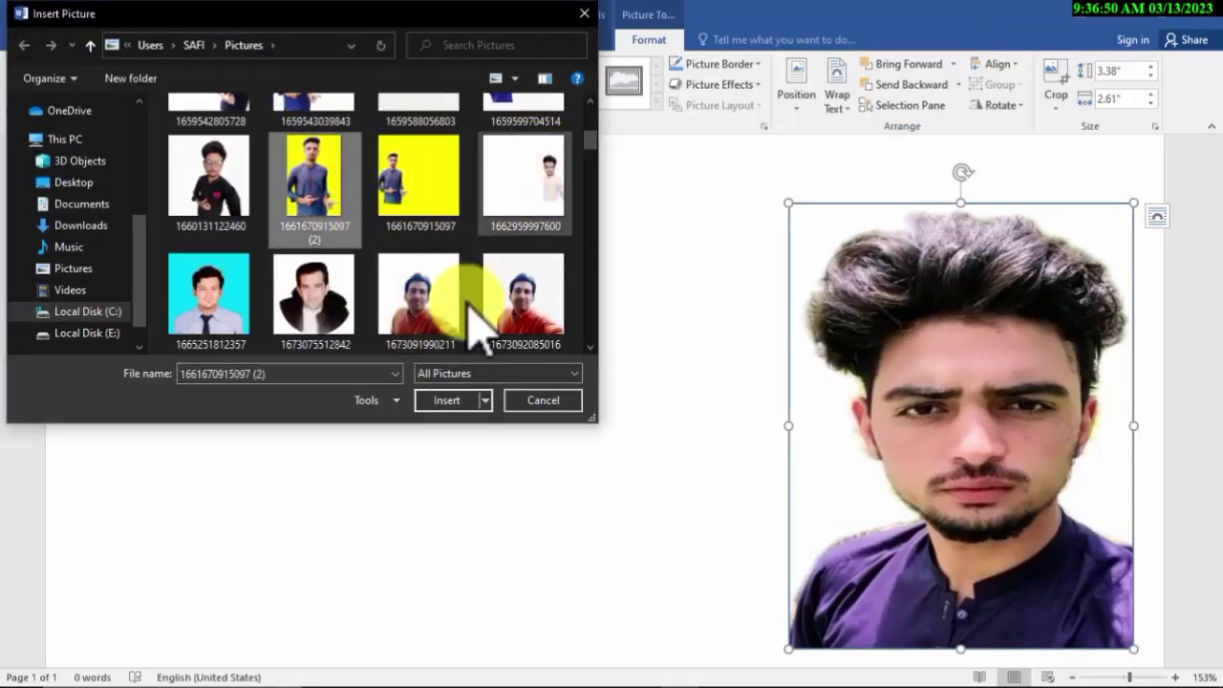
click(440, 406)
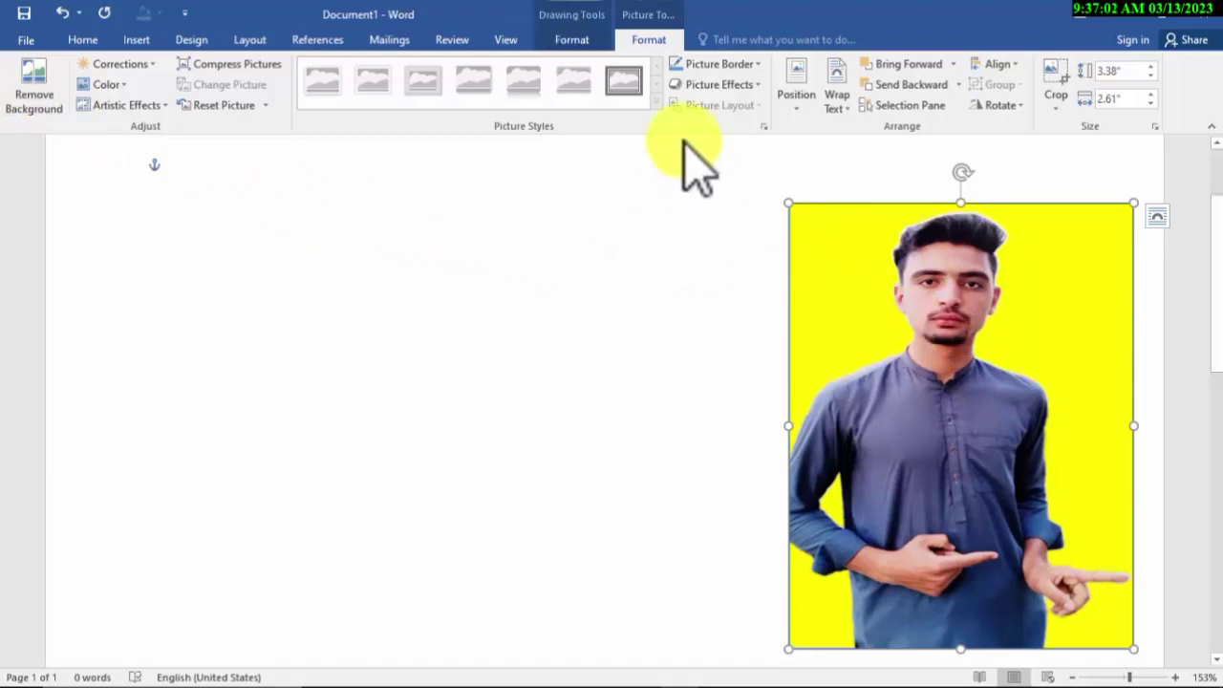
Start Remove Background on the photo and stretch the keep marquee out to the picture's edges
click(688, 377)
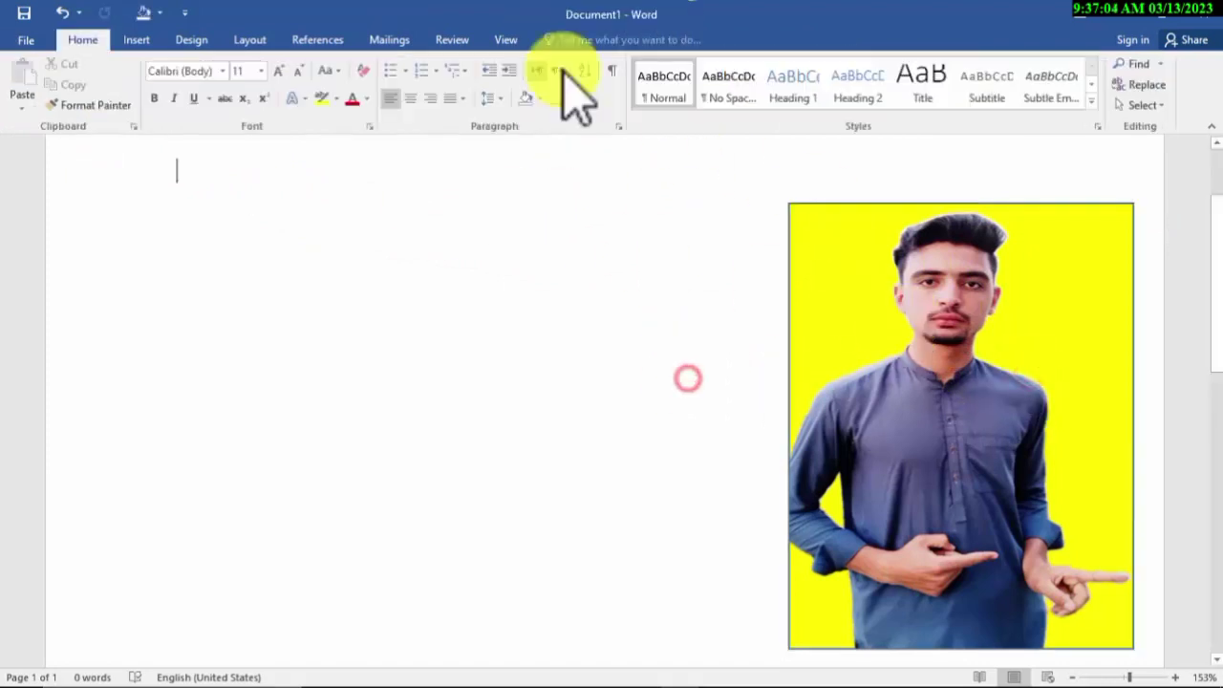
click(906, 313)
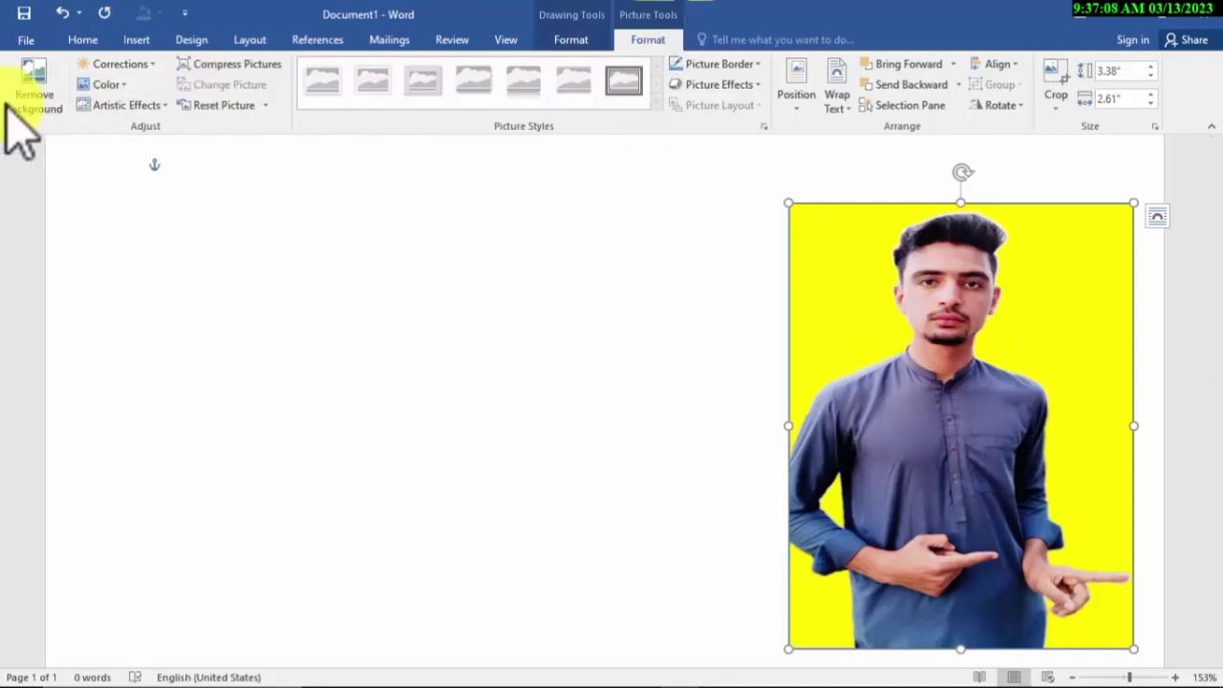
click(14, 102)
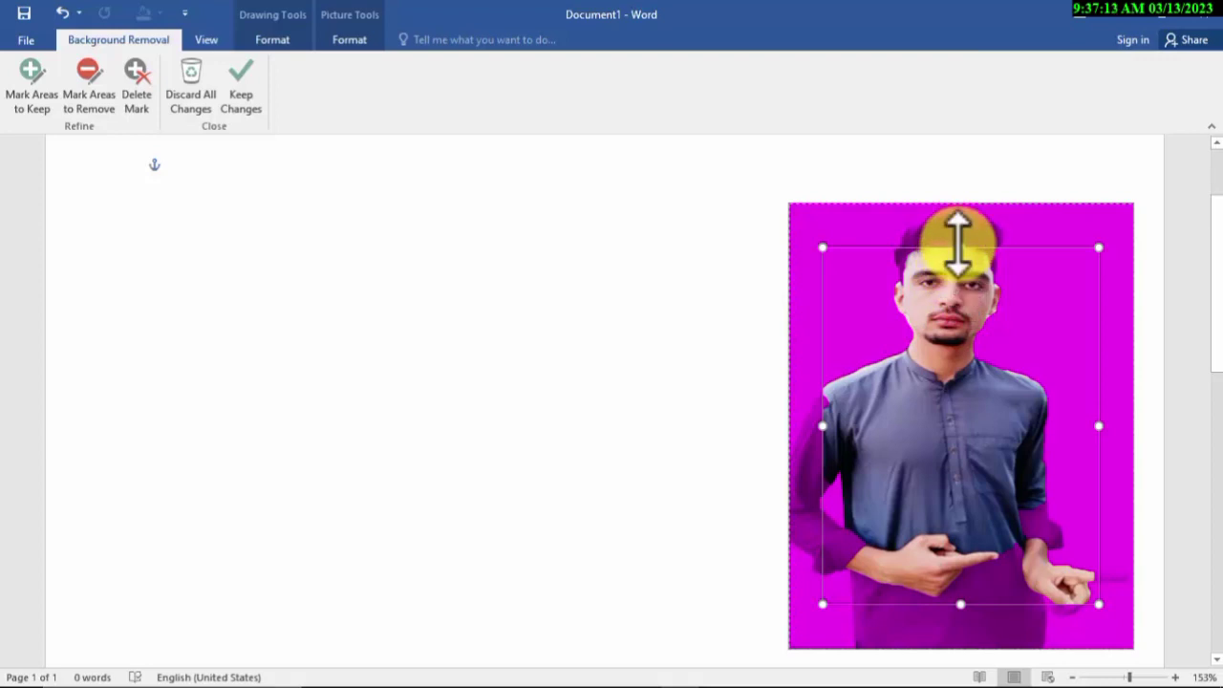
drag(960, 247, 956, 203)
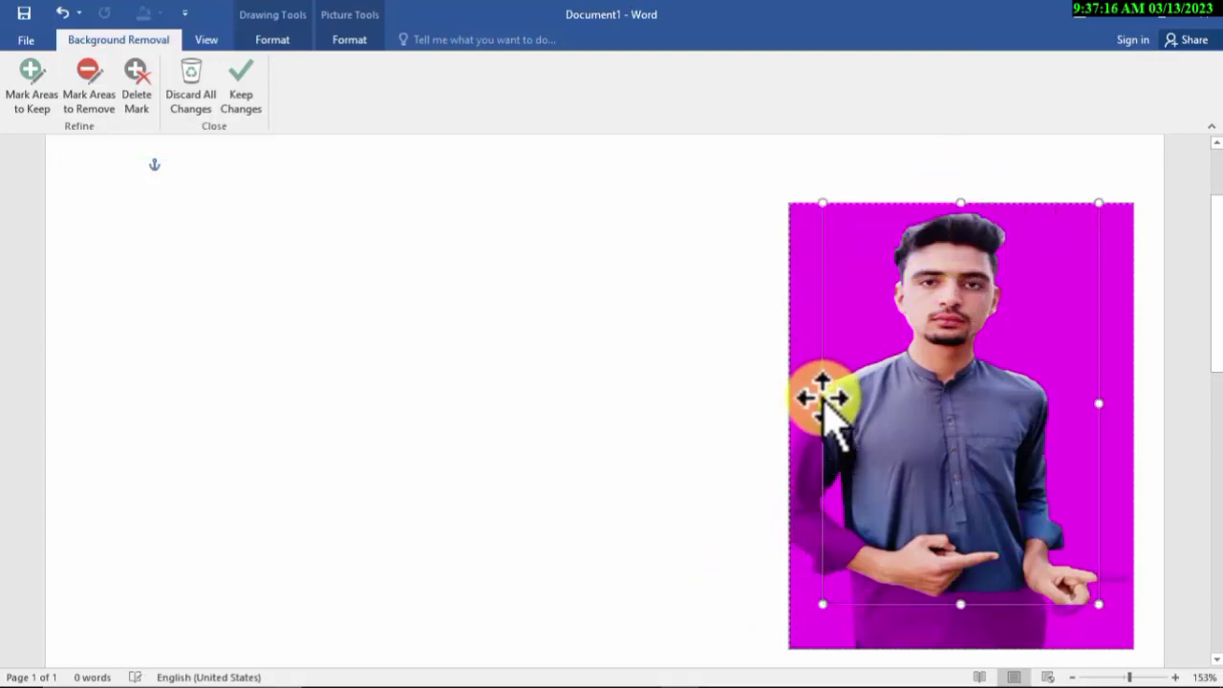
drag(820, 402, 788, 403)
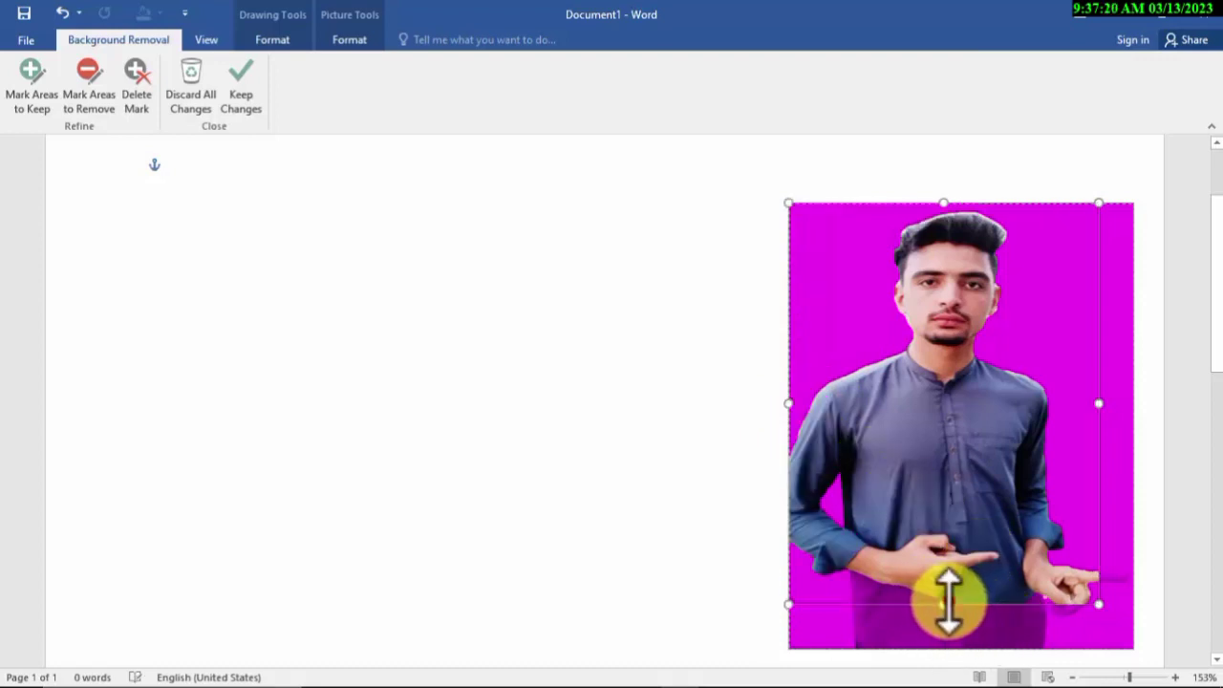
drag(943, 603, 942, 650)
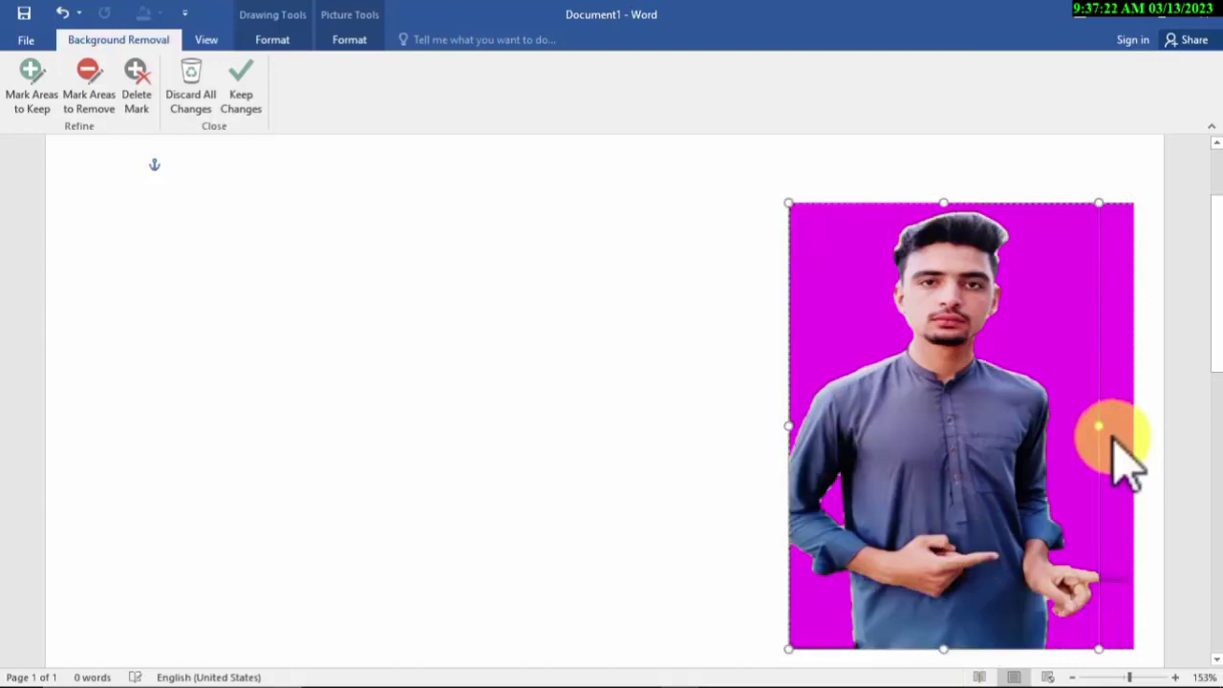
drag(1099, 427, 1161, 430)
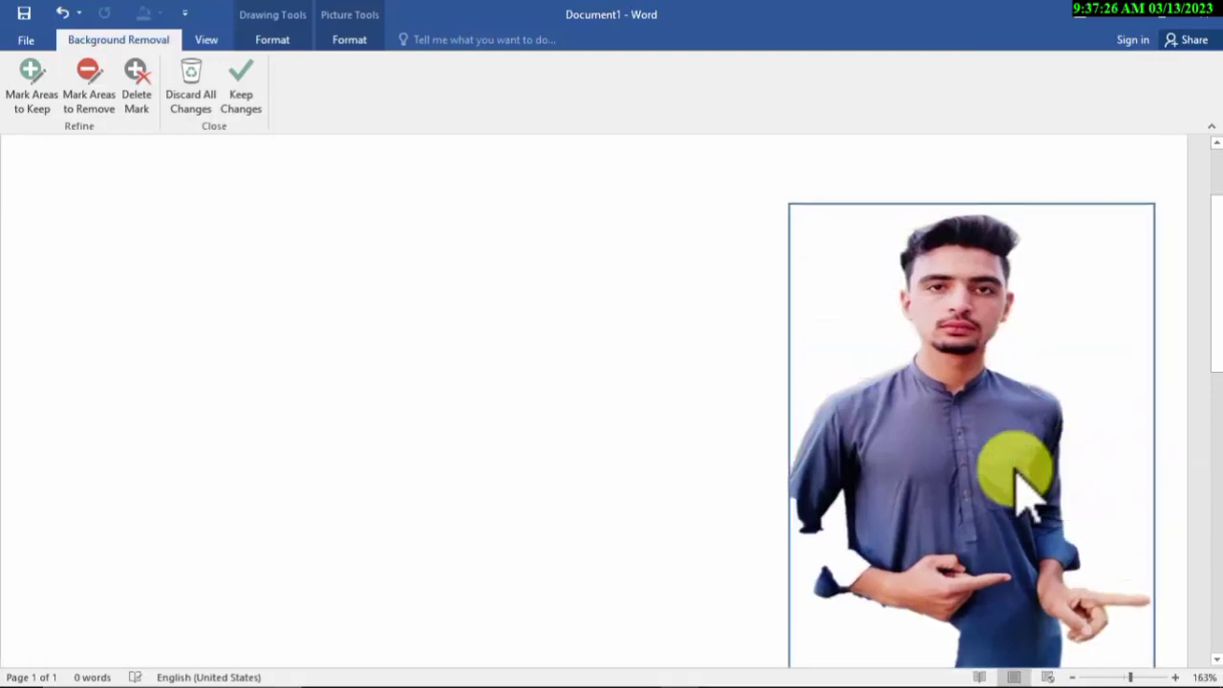
ctrl+scroll(830, 576, up, 1)
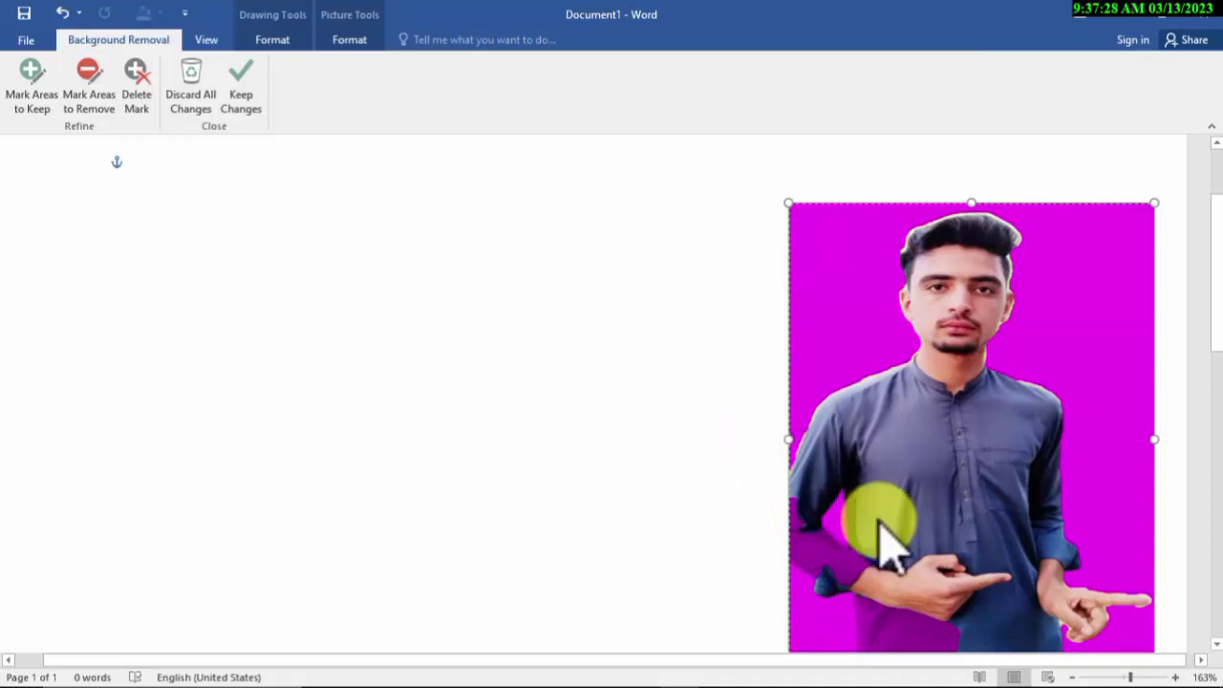
Mark the man's left arm and part of the shirt as areas to keep
click(36, 103)
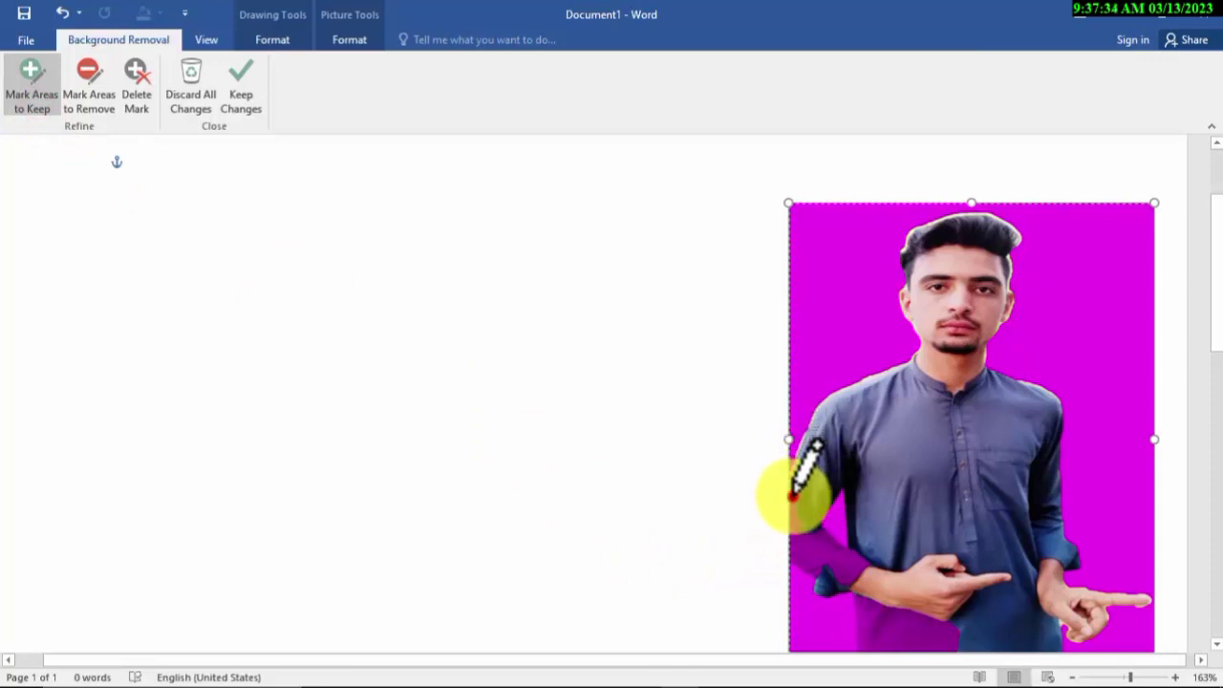
drag(792, 497, 828, 534)
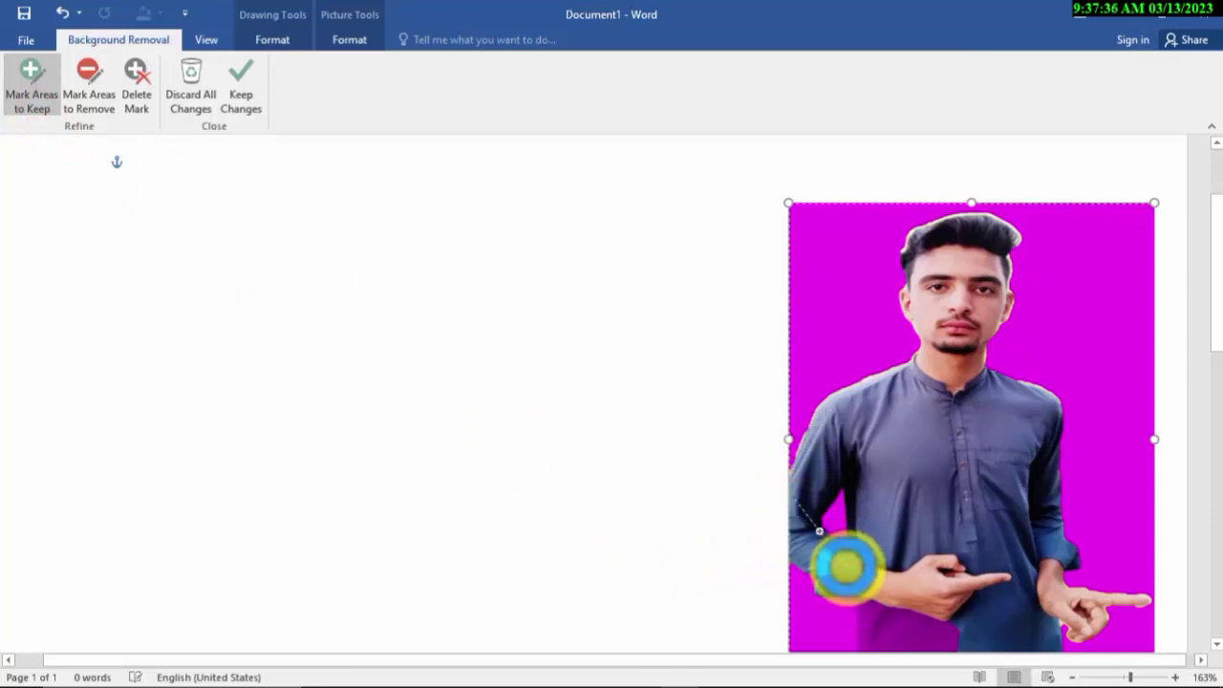
click(866, 426)
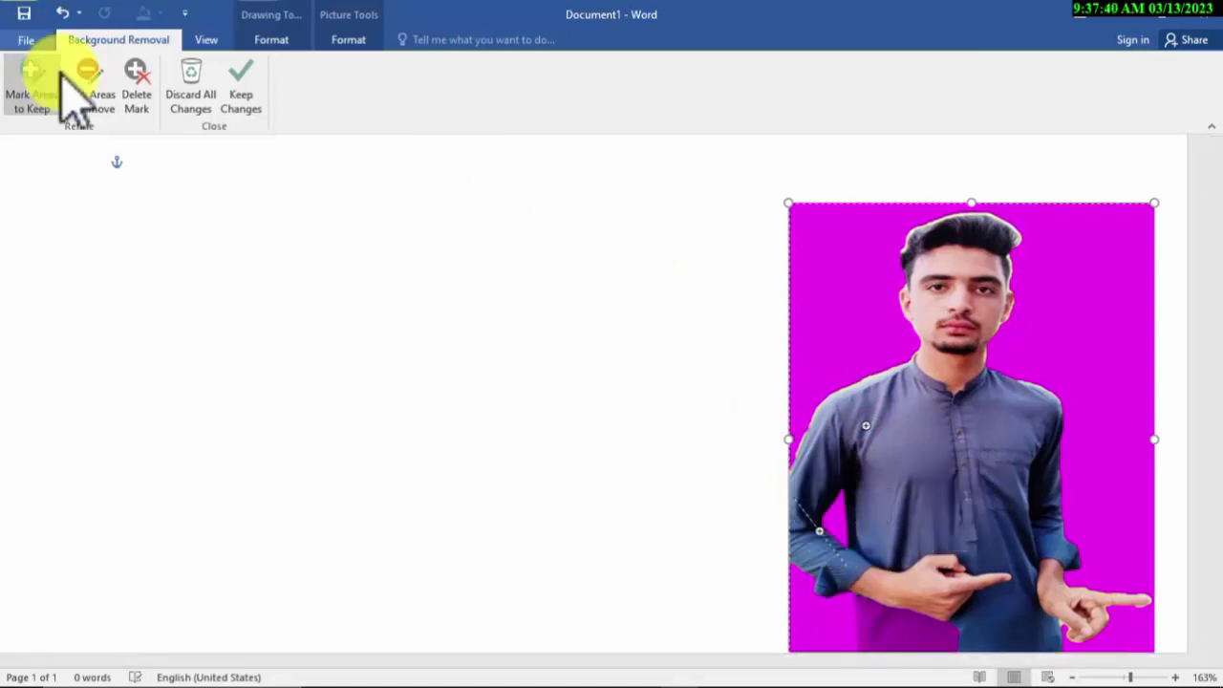
click(38, 100)
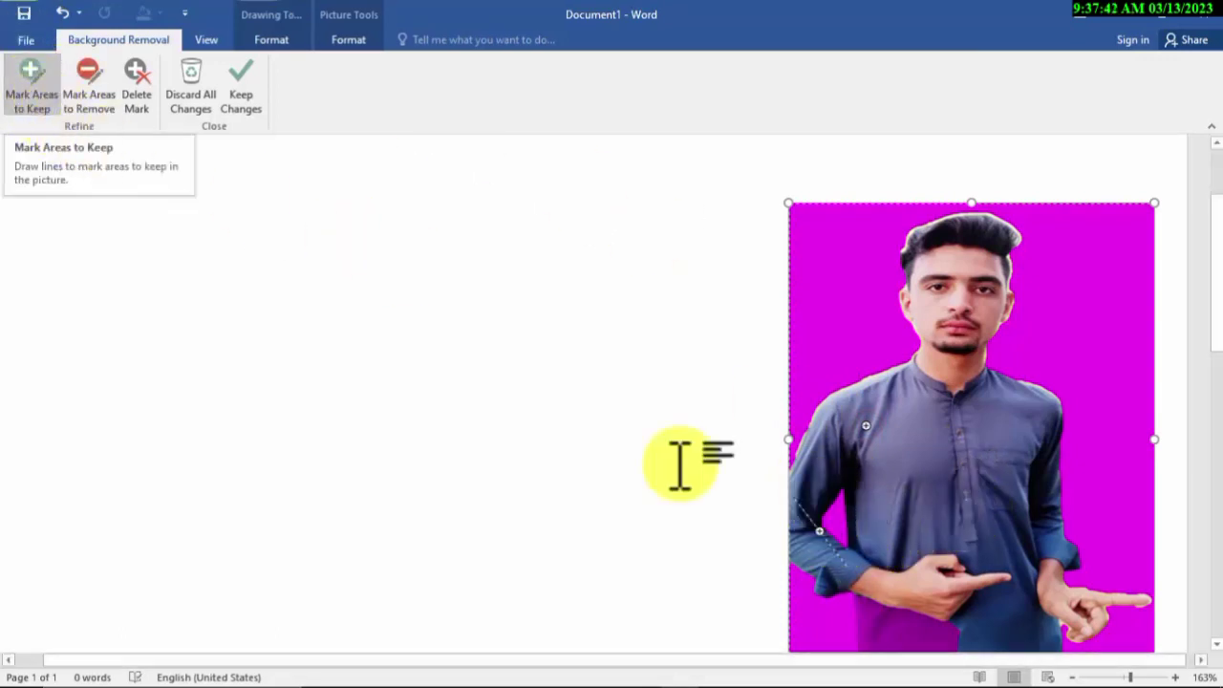
drag(793, 499, 820, 531)
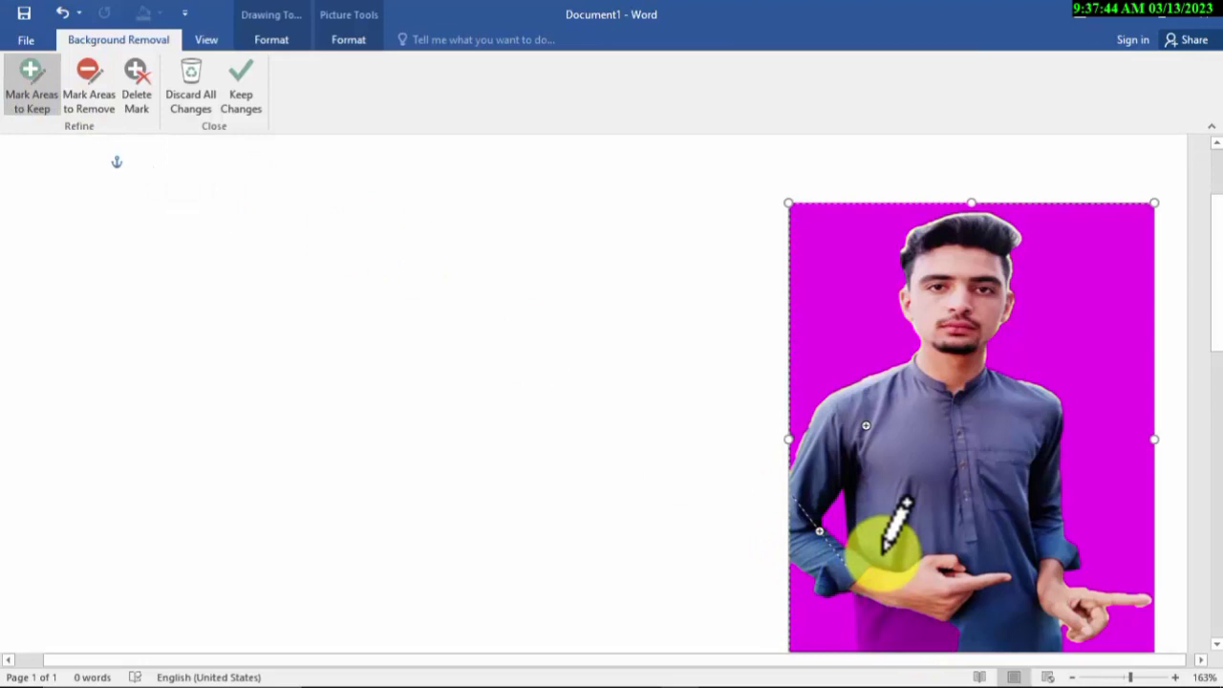
Mark patches of the chest, face and hair for removal, then select Delete Mark
click(114, 107)
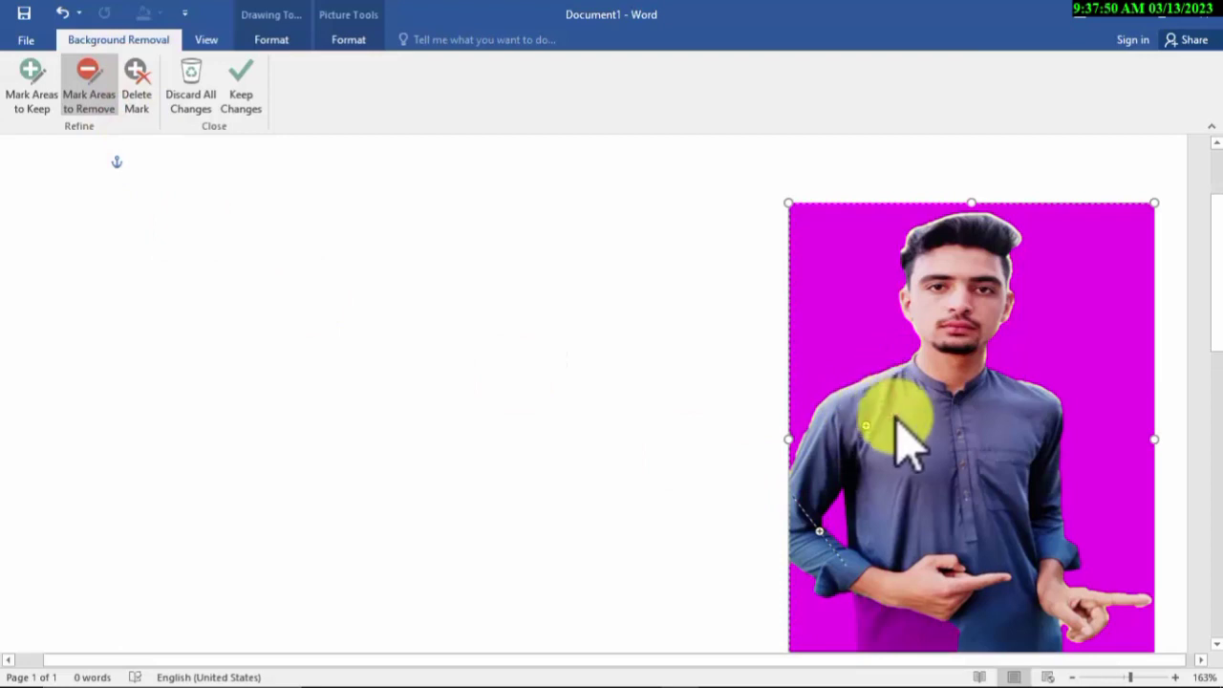
drag(879, 402, 914, 458)
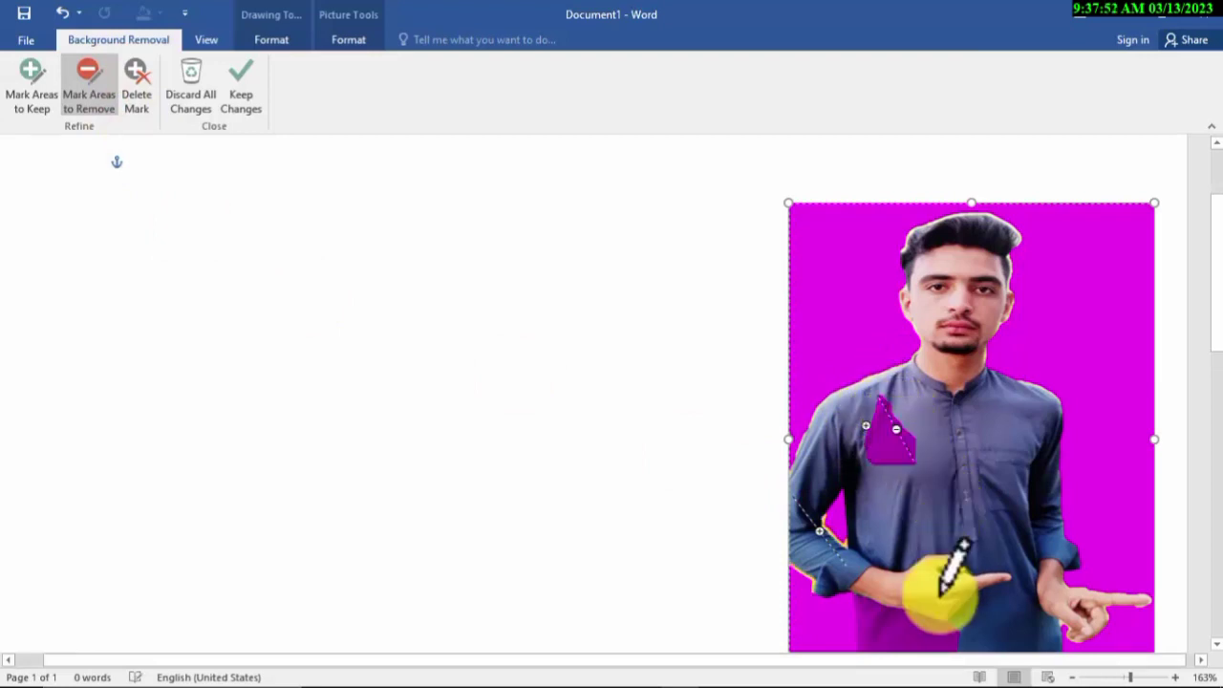
click(938, 289)
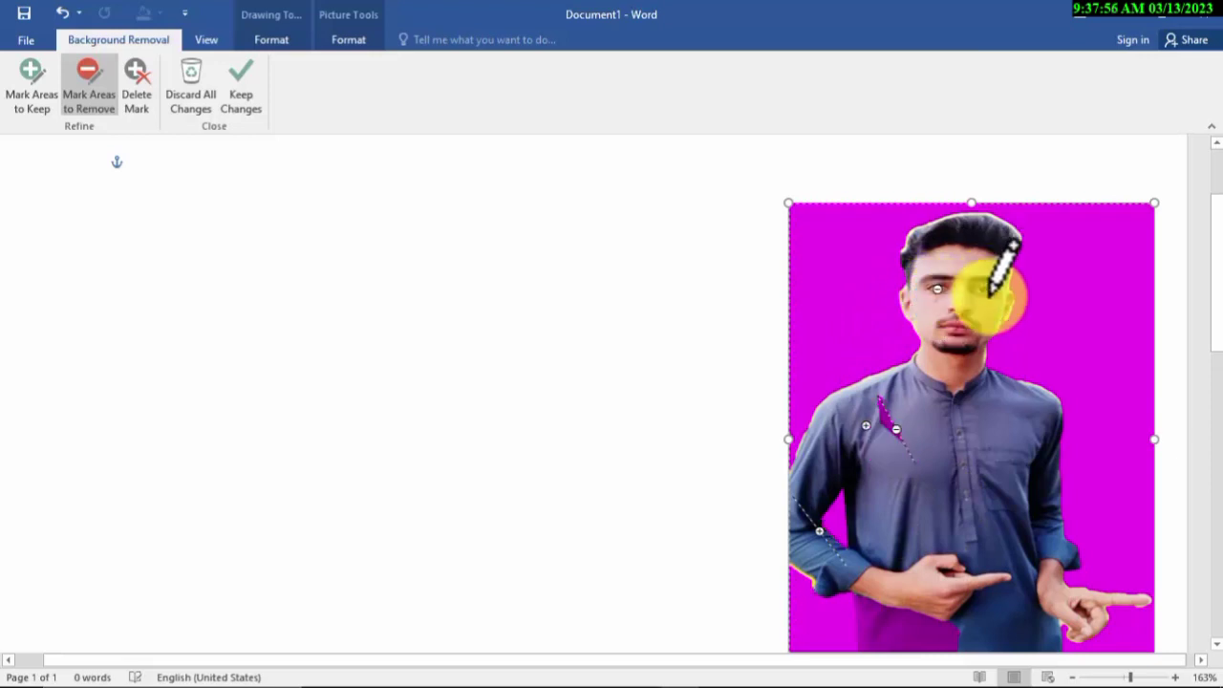
click(986, 292)
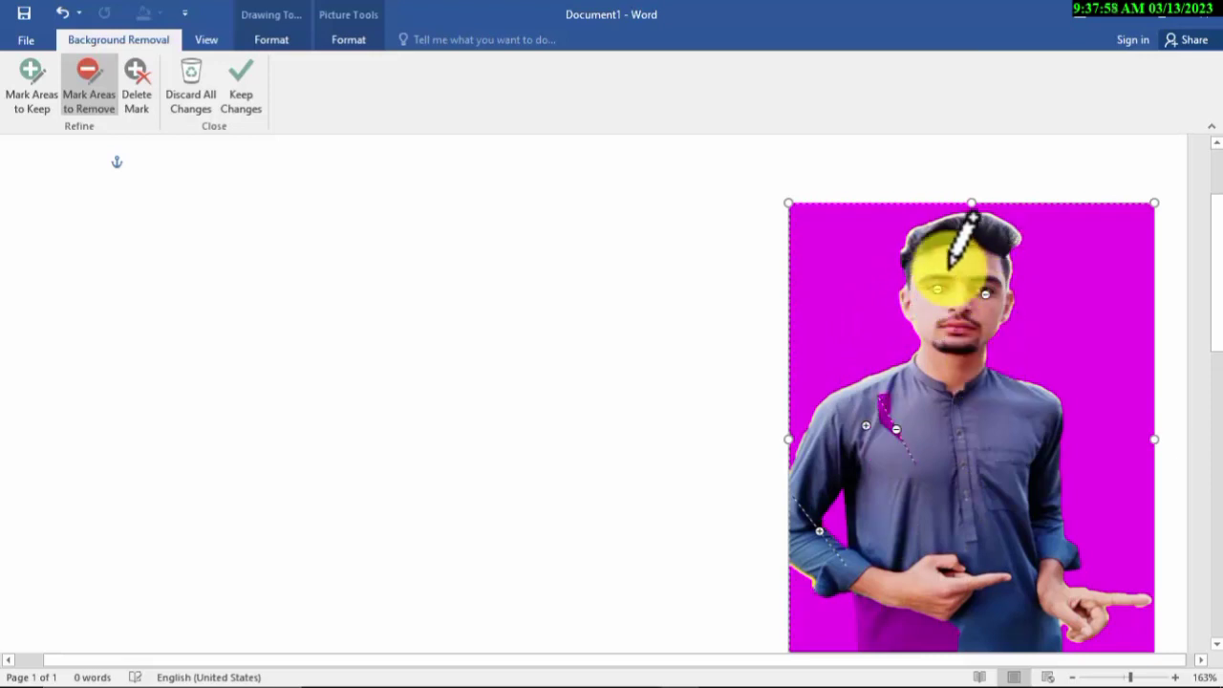
click(916, 234)
drag(1004, 237, 1006, 239)
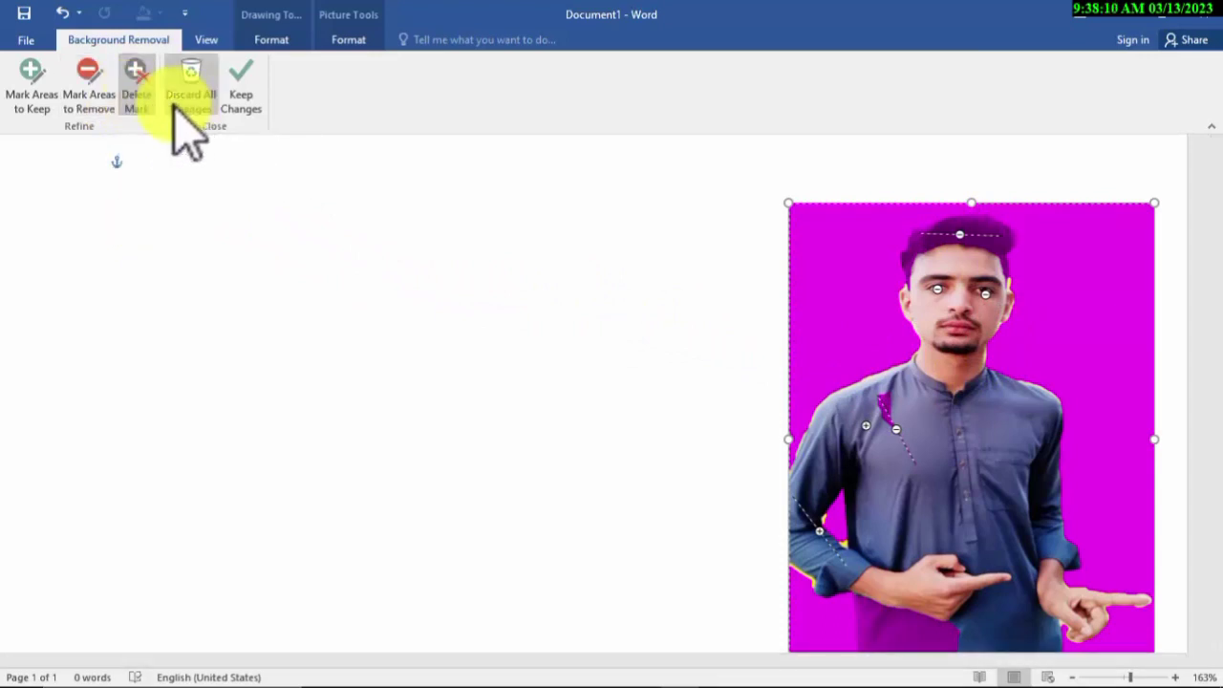
click(141, 107)
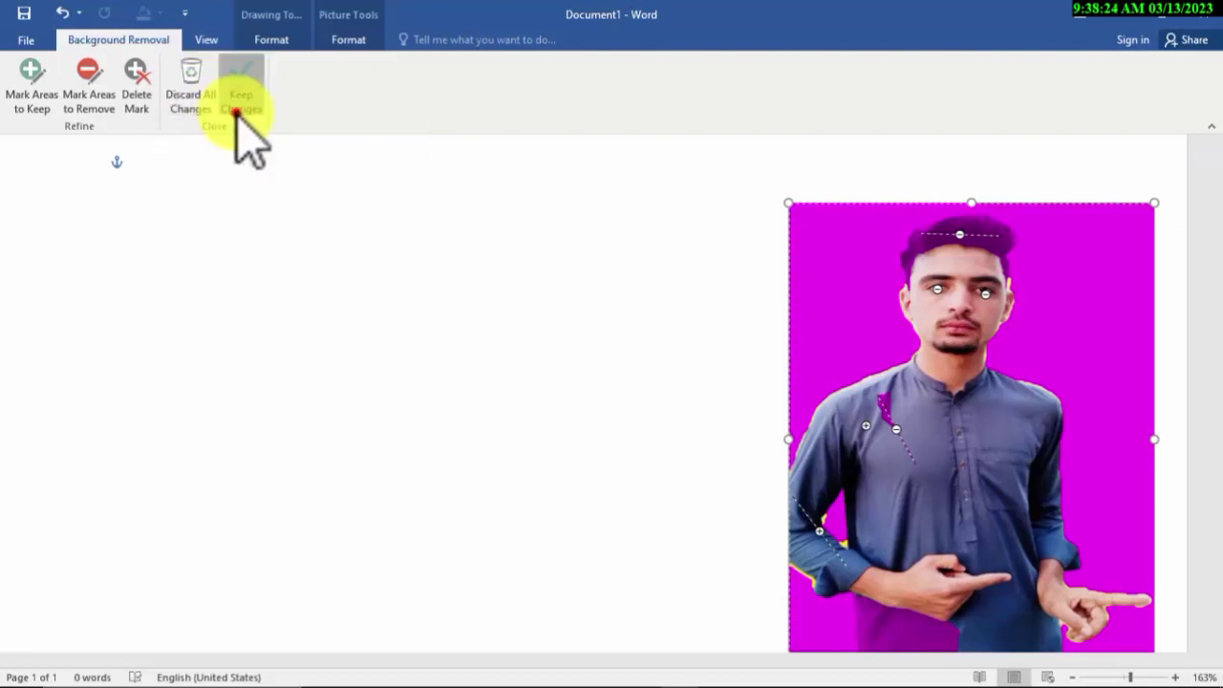
Apply the background removal, undo it, and apply it once more
click(237, 112)
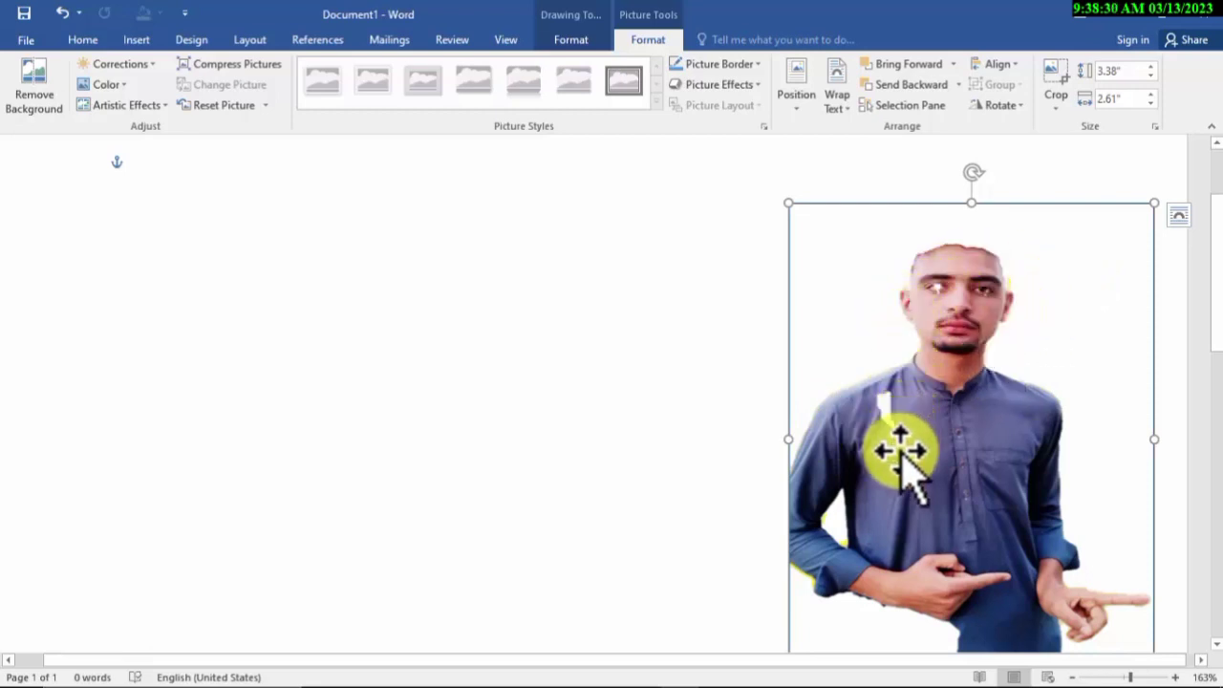
key(alt+j)
key(p)
key(e)
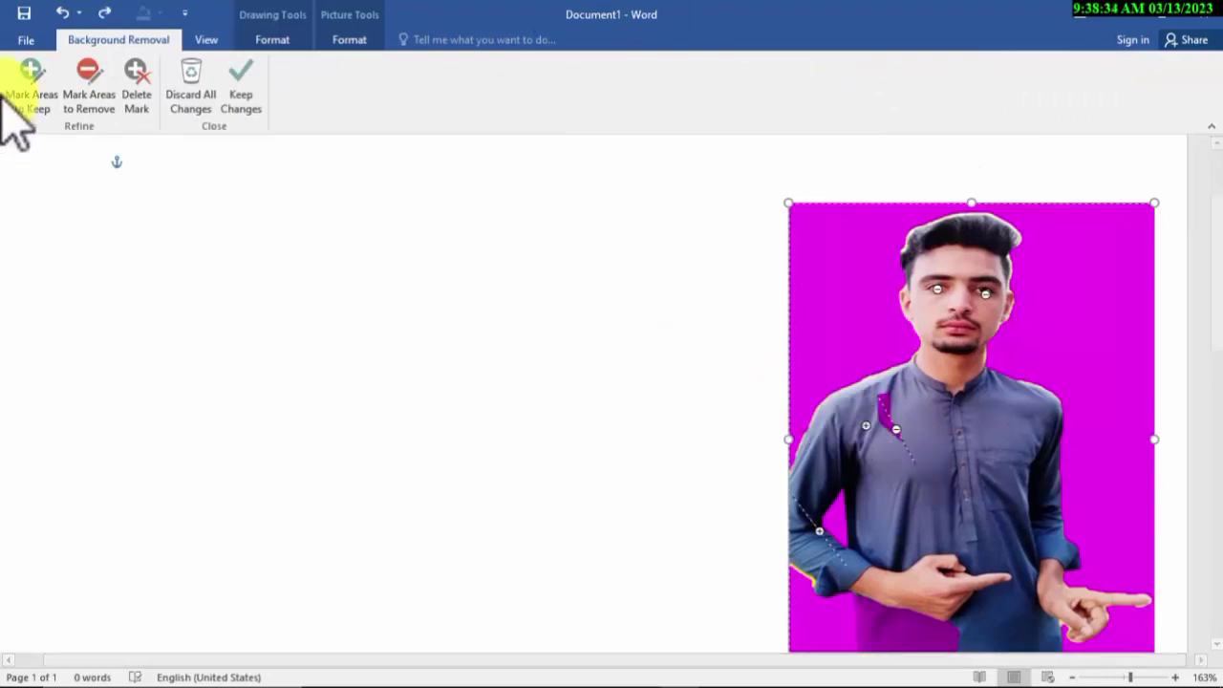
click(147, 176)
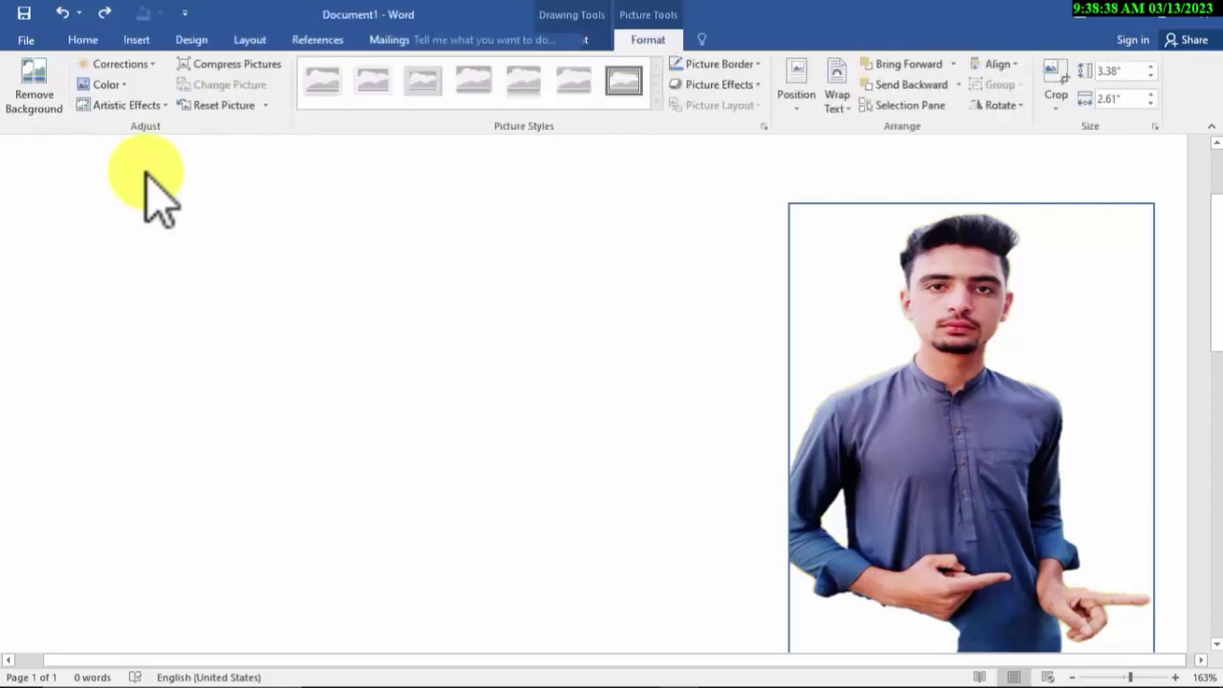
Return to background removal, extend the marquee to the bottom and mark the right hand to keep
key(alt+j)
key(p)
key(e)
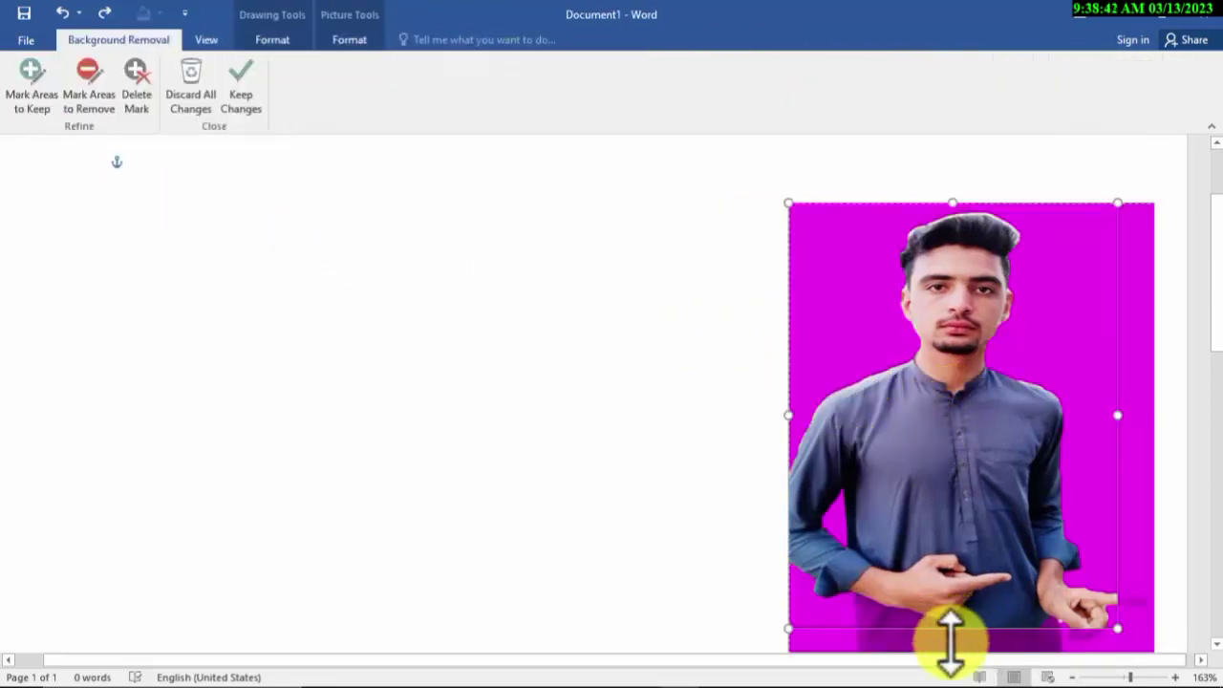
drag(951, 631, 940, 648)
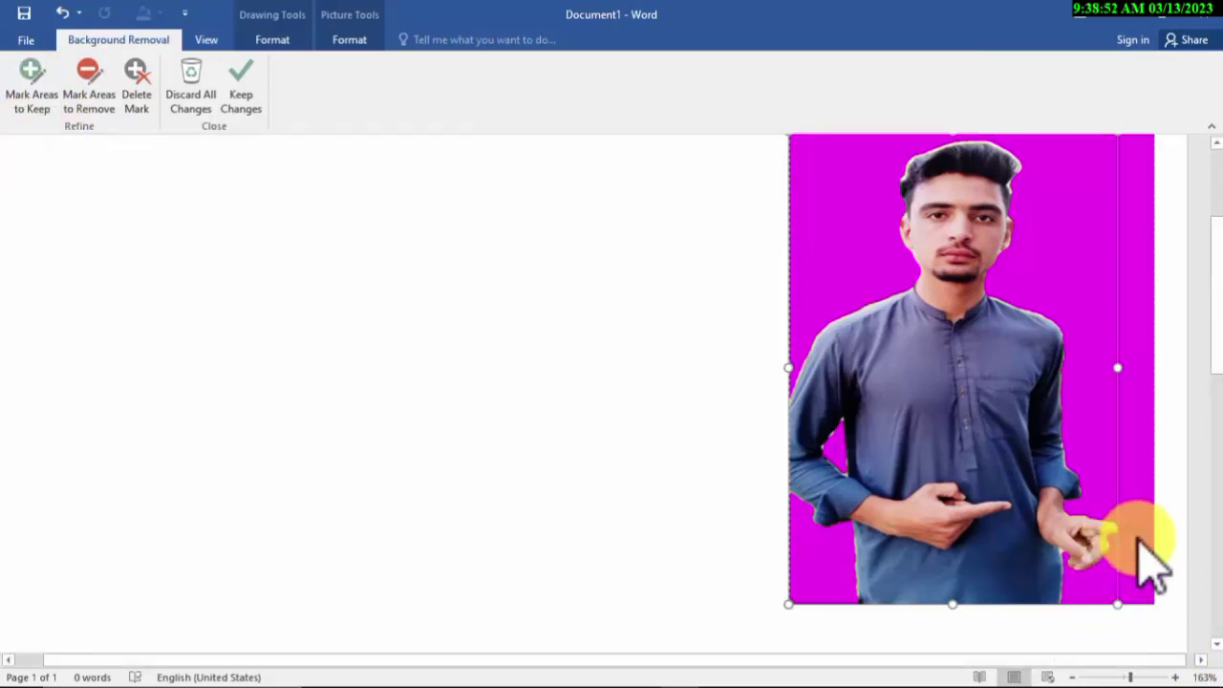
drag(1128, 530, 1147, 531)
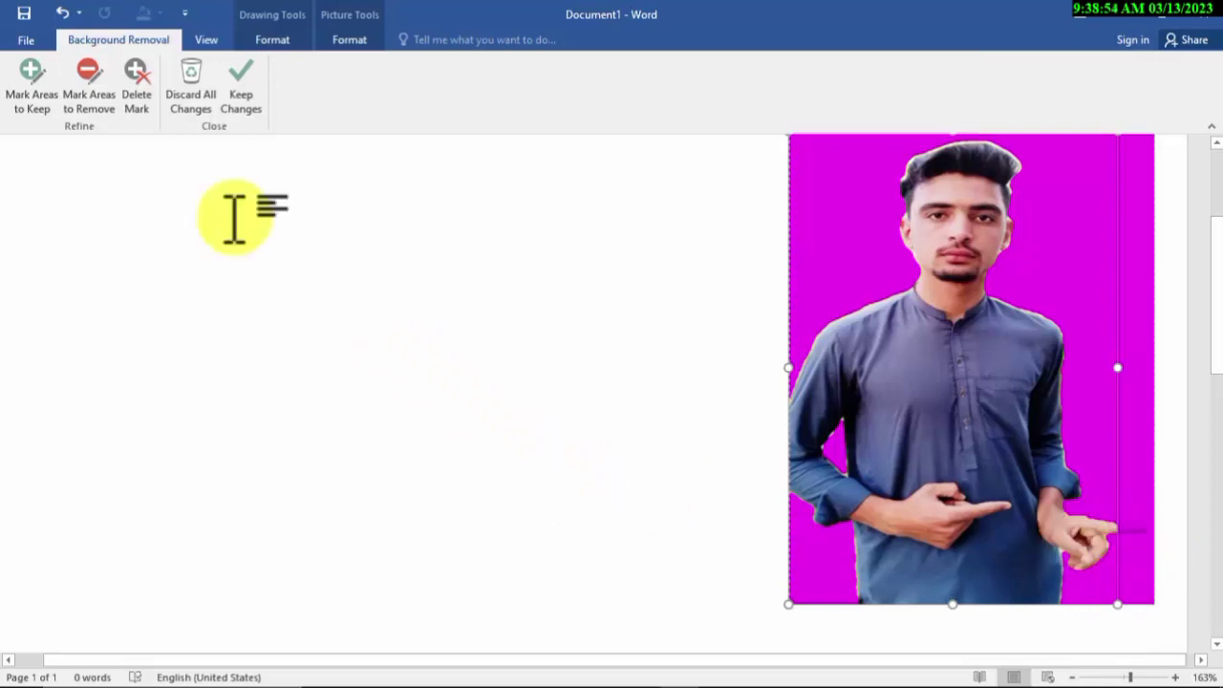
Mark the right hand and fingers to keep, apply the removal, and centre the photo
click(28, 86)
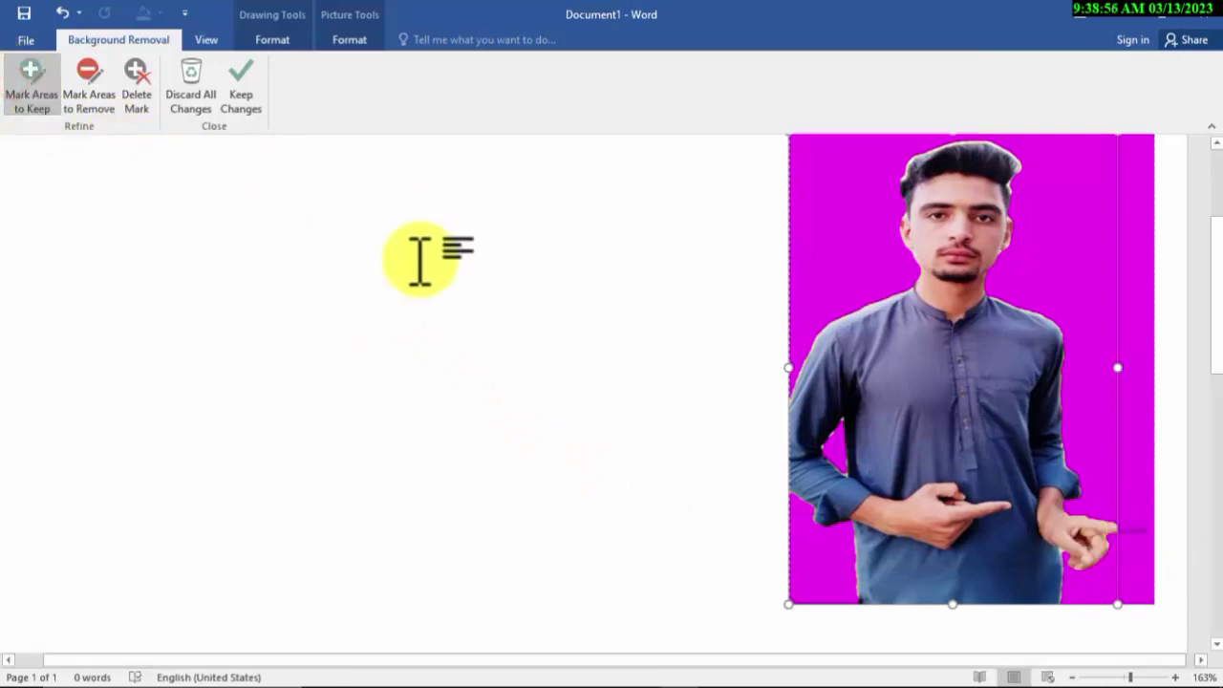
drag(1075, 536, 1105, 513)
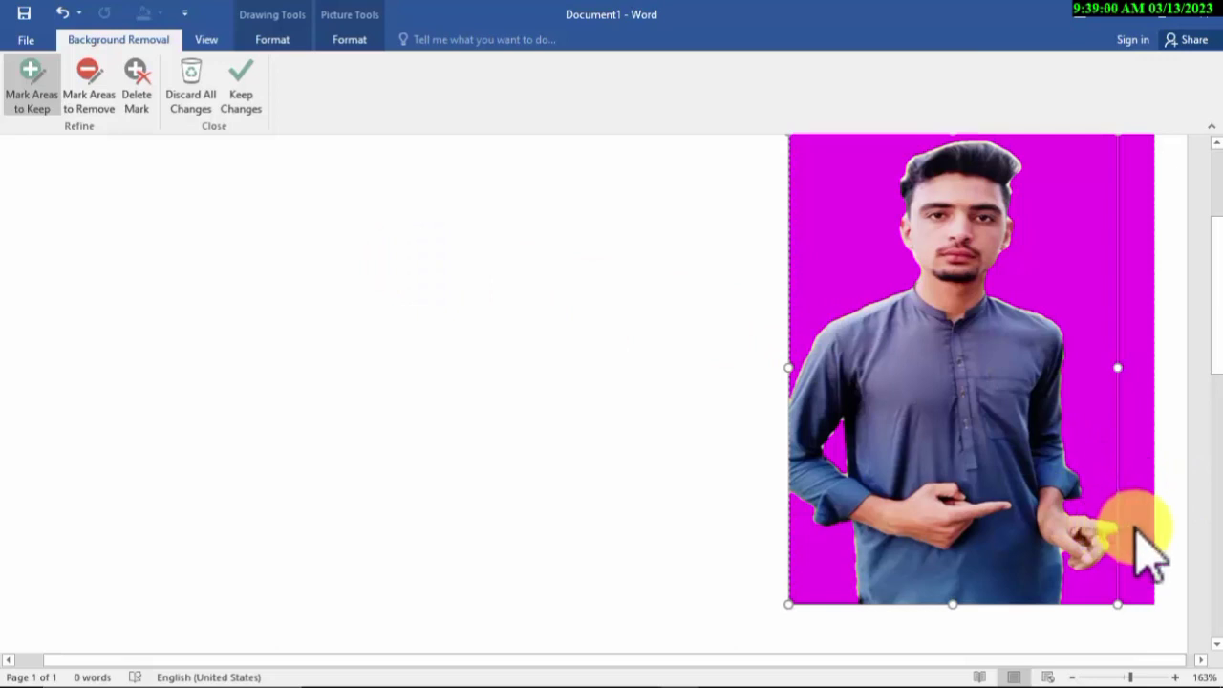
click(1142, 554)
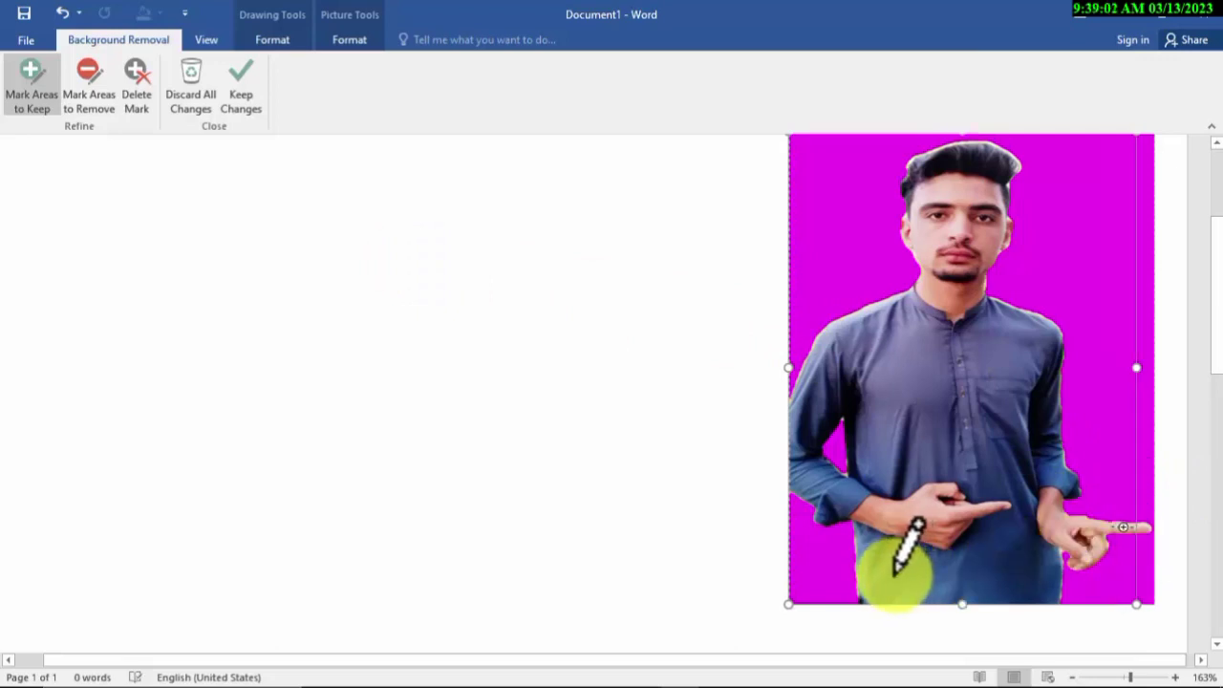
drag(1142, 554, 1095, 502)
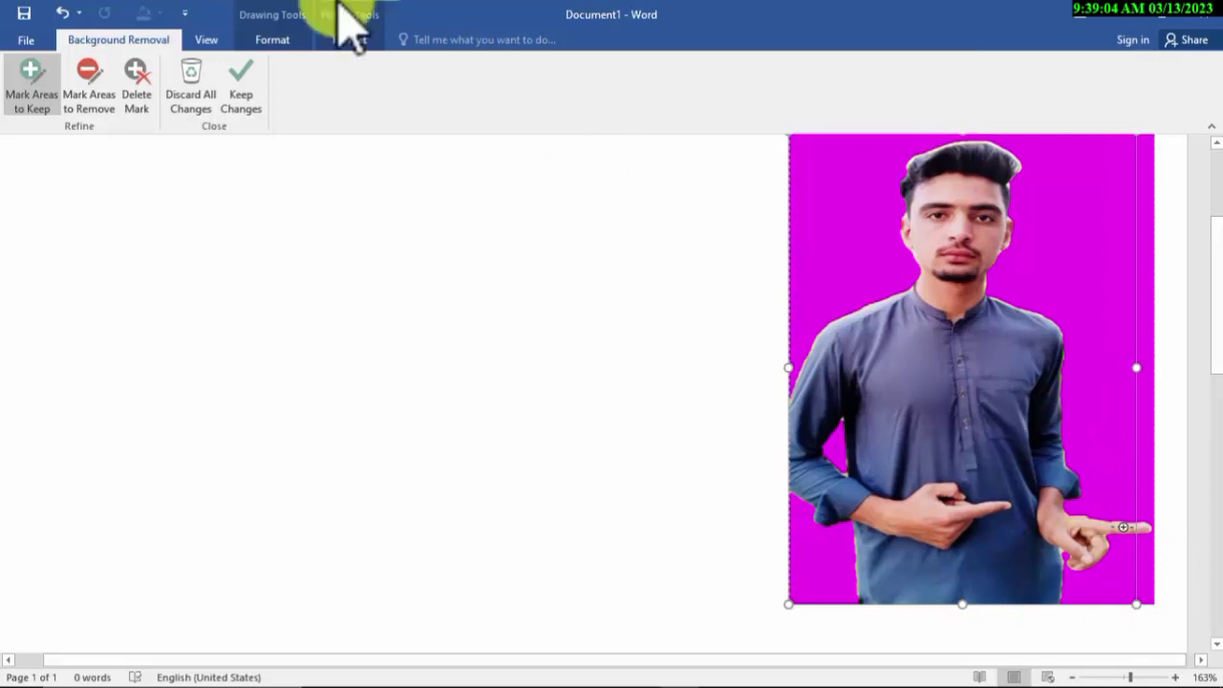
click(234, 96)
mouse_move(1008, 351)
mouse_down()
mouse_move(901, 411)
mouse_move(602, 362)
mouse_up()
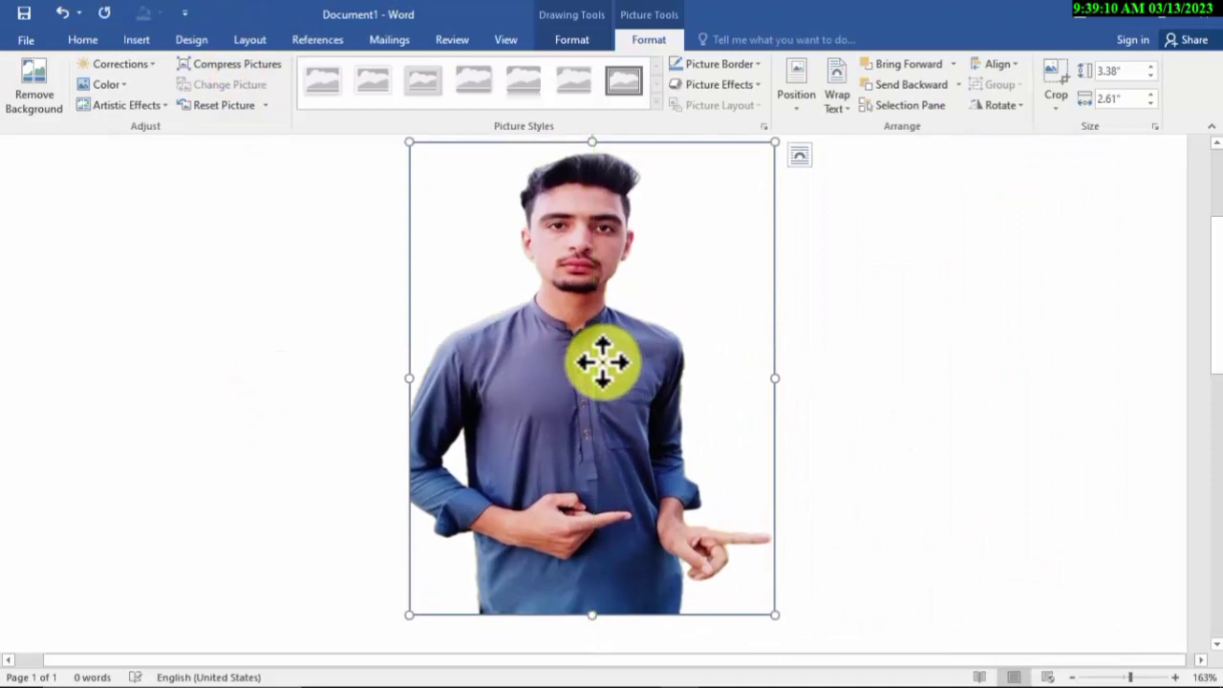
Duplicate the photo with a Ctrl-drag, placing the copy beside the original
click(128, 39)
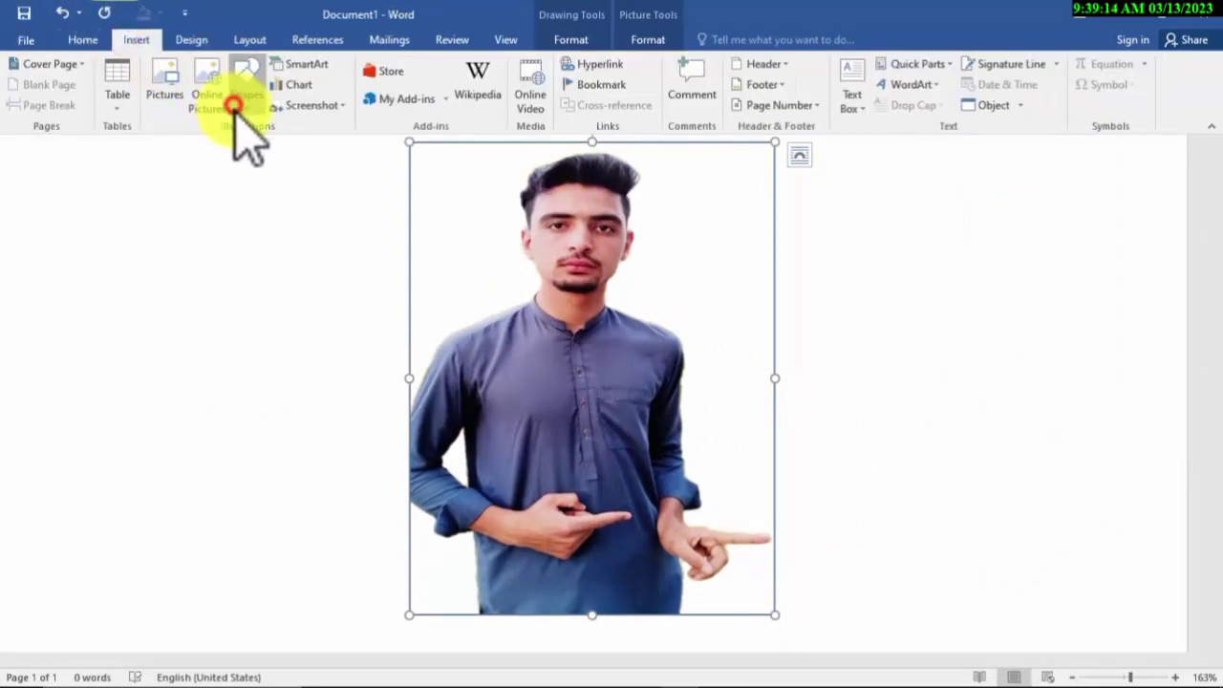
click(234, 103)
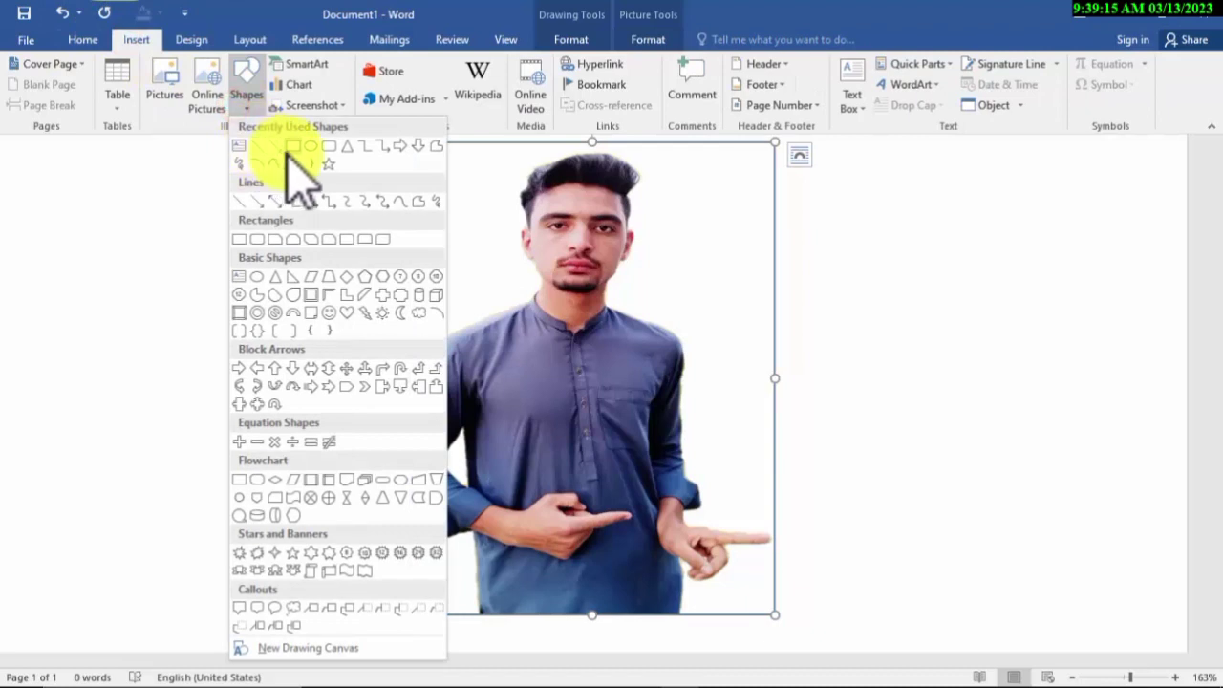
click(709, 306)
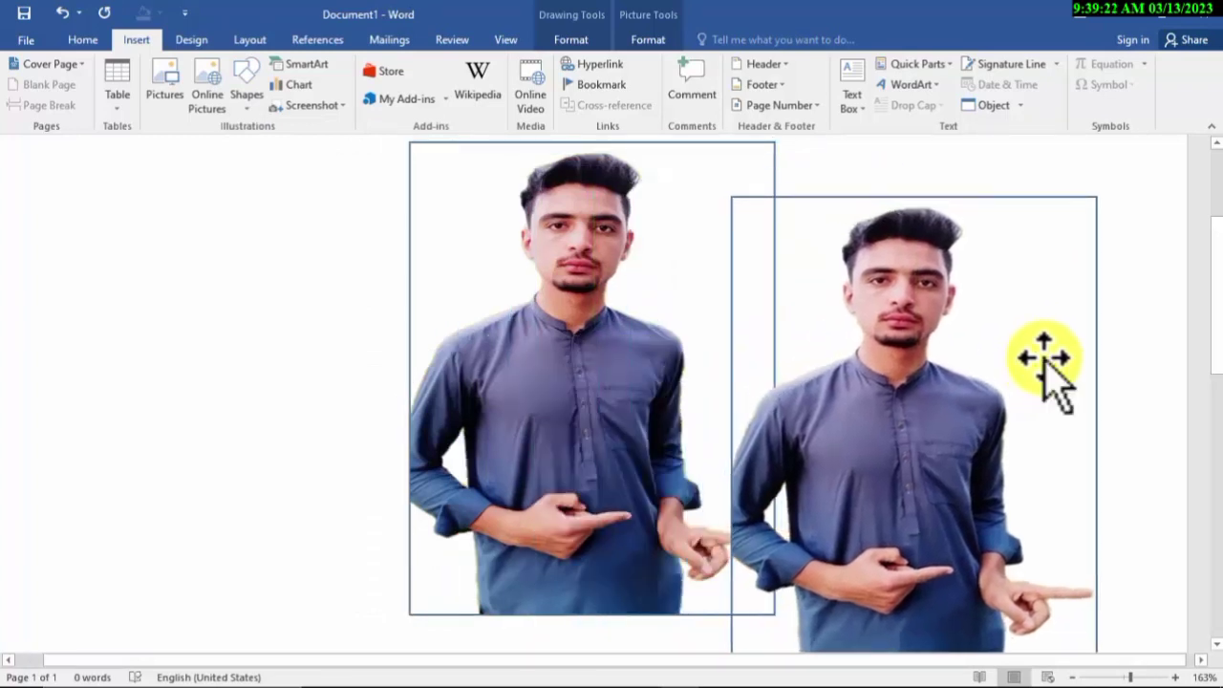
drag(712, 306, 1032, 362)
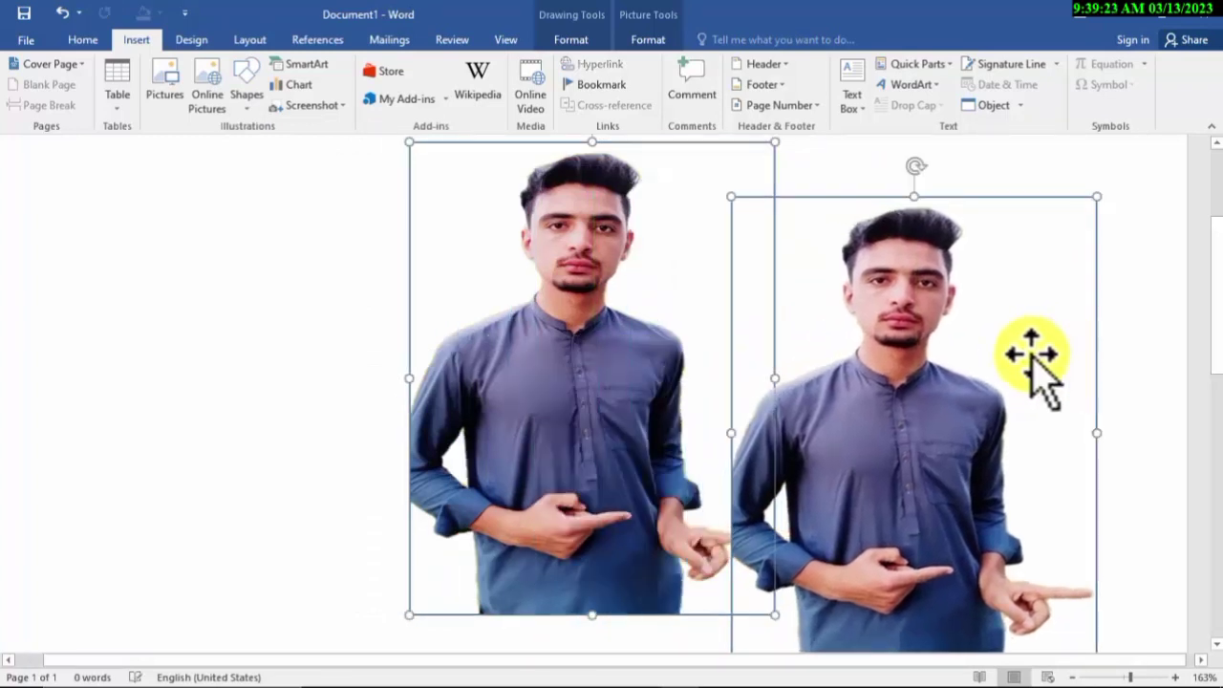
Fill the duplicate with solid blue and lay it over the original photo
click(1037, 180)
click(937, 359)
right_click(943, 346)
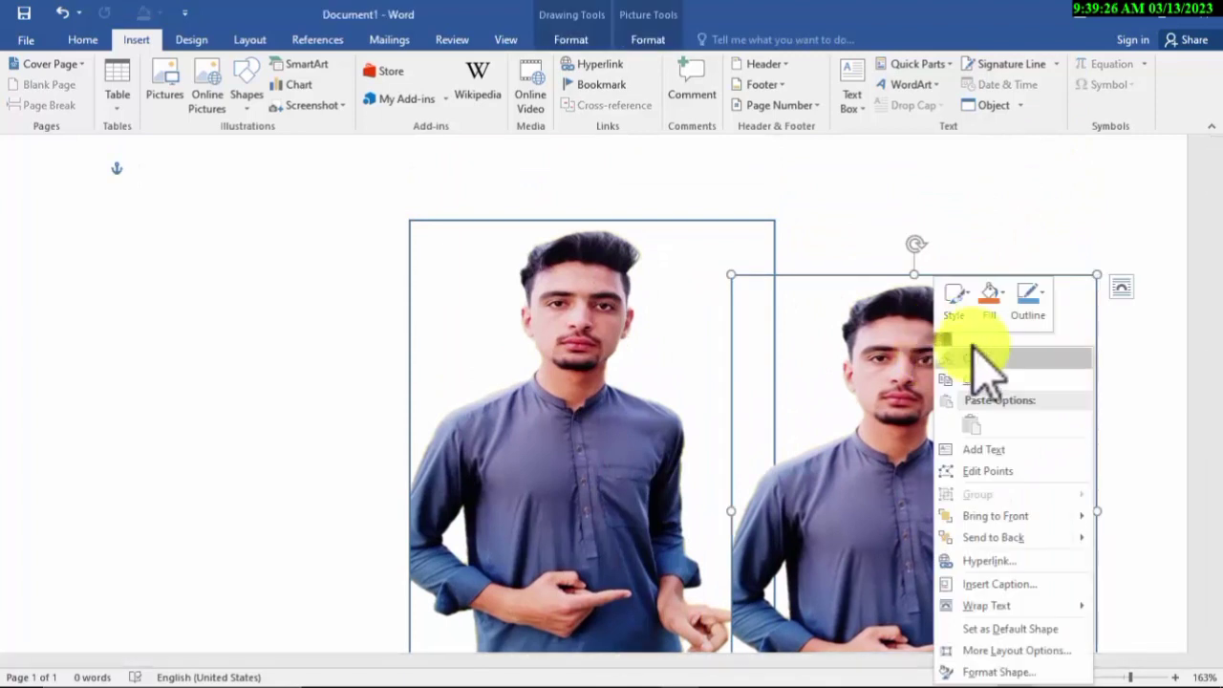
click(989, 301)
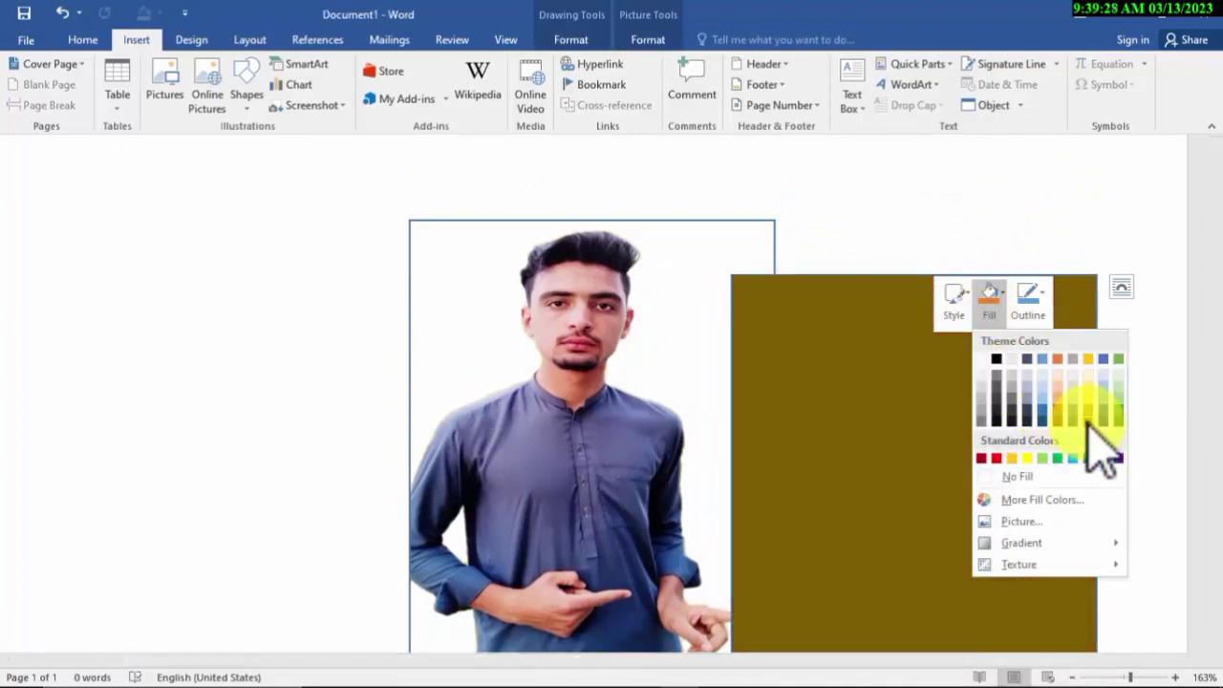
click(1083, 458)
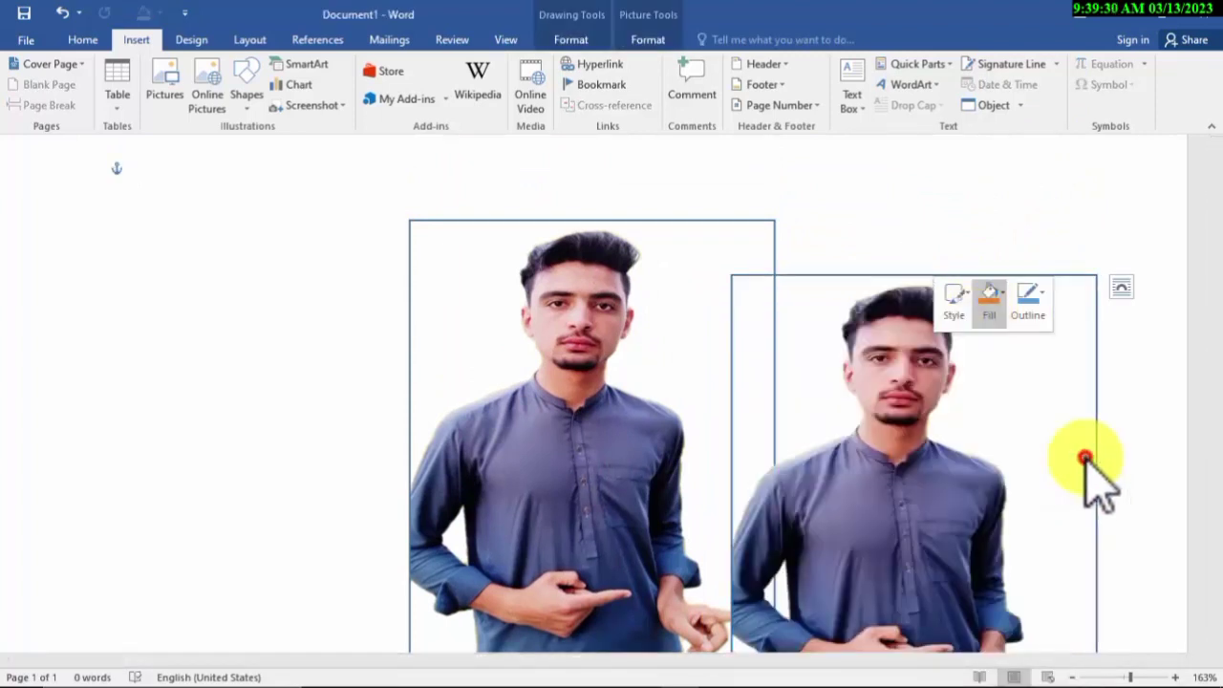
mouse_move(988, 445)
mouse_down()
mouse_move(791, 385)
mouse_move(664, 390)
mouse_up()
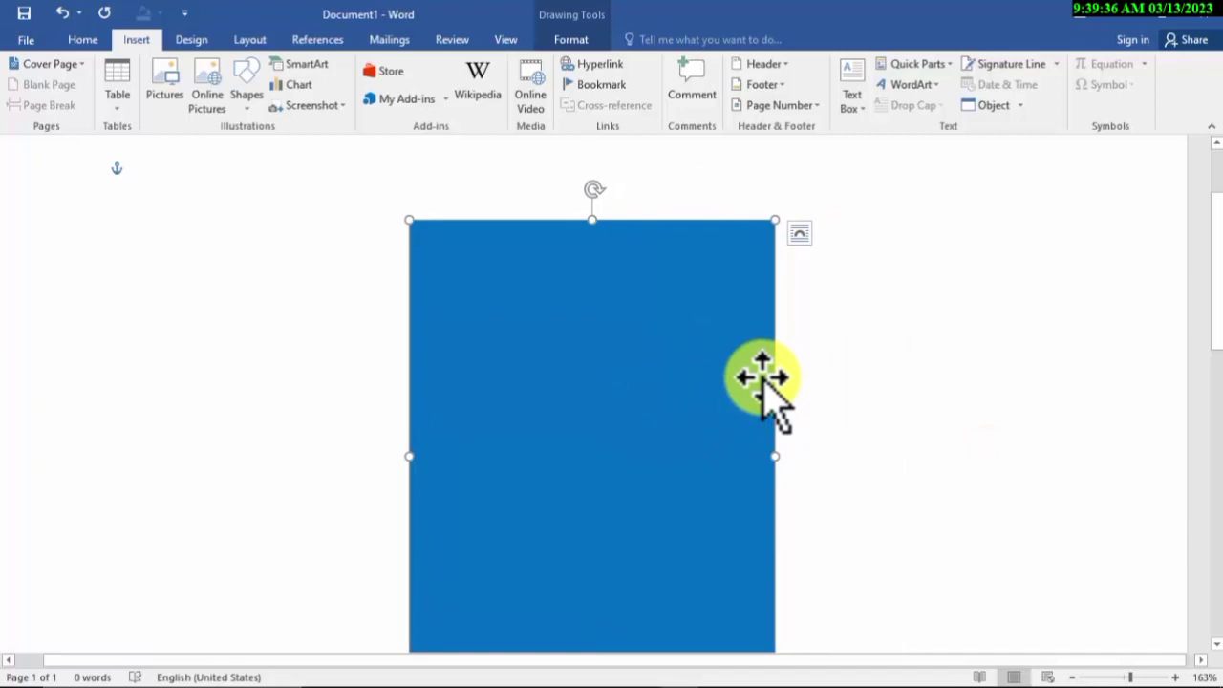
Select the blue rectangle and slide it right to reveal the photo
click(964, 362)
scroll(955, 368, down, 1)
click(617, 332)
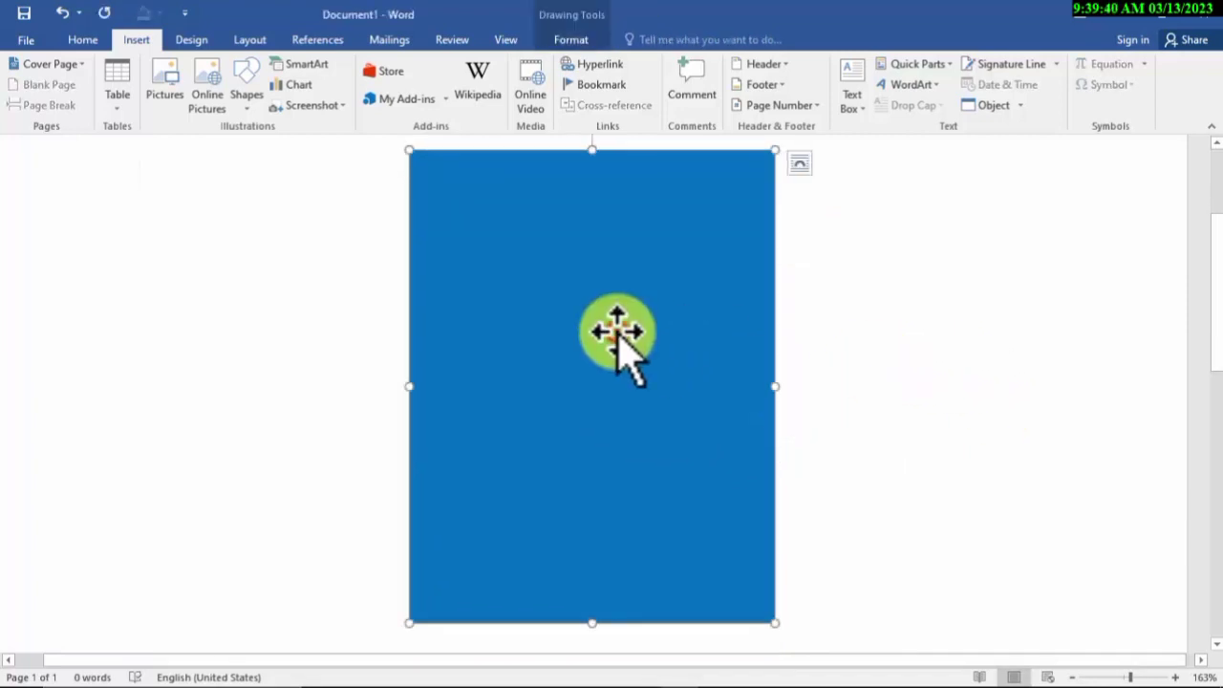
drag(689, 347, 828, 354)
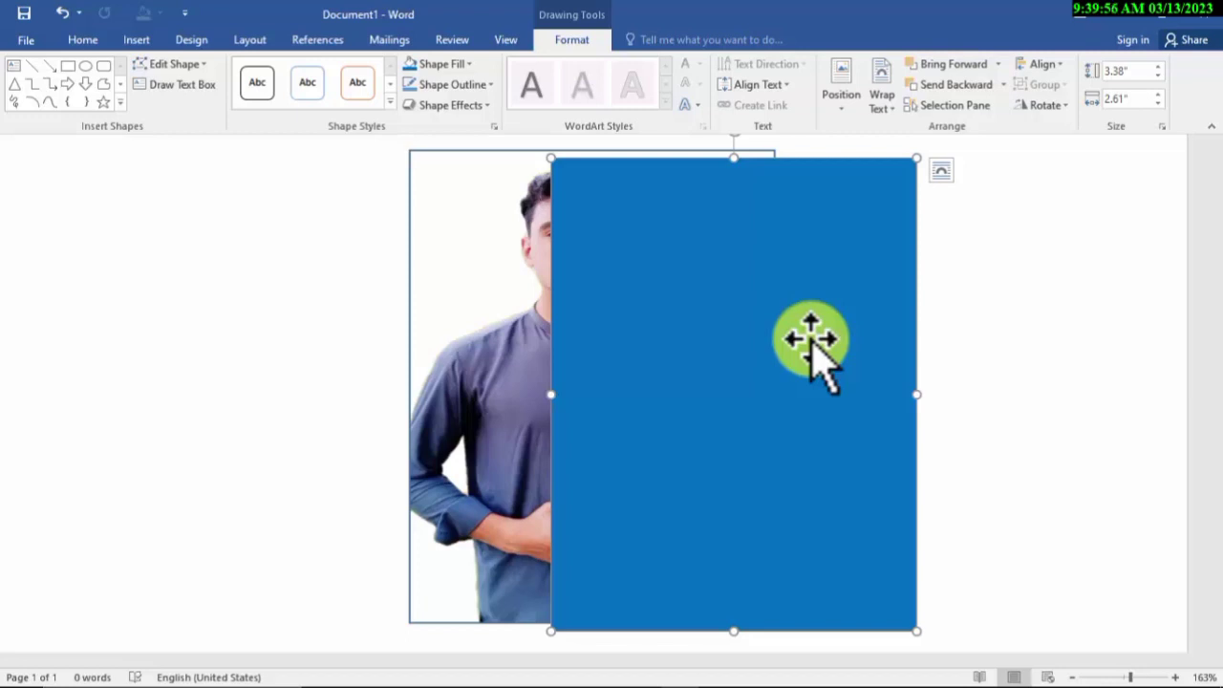
Send the blue rectangle behind the photo and drag it back into exact alignment
click(737, 322)
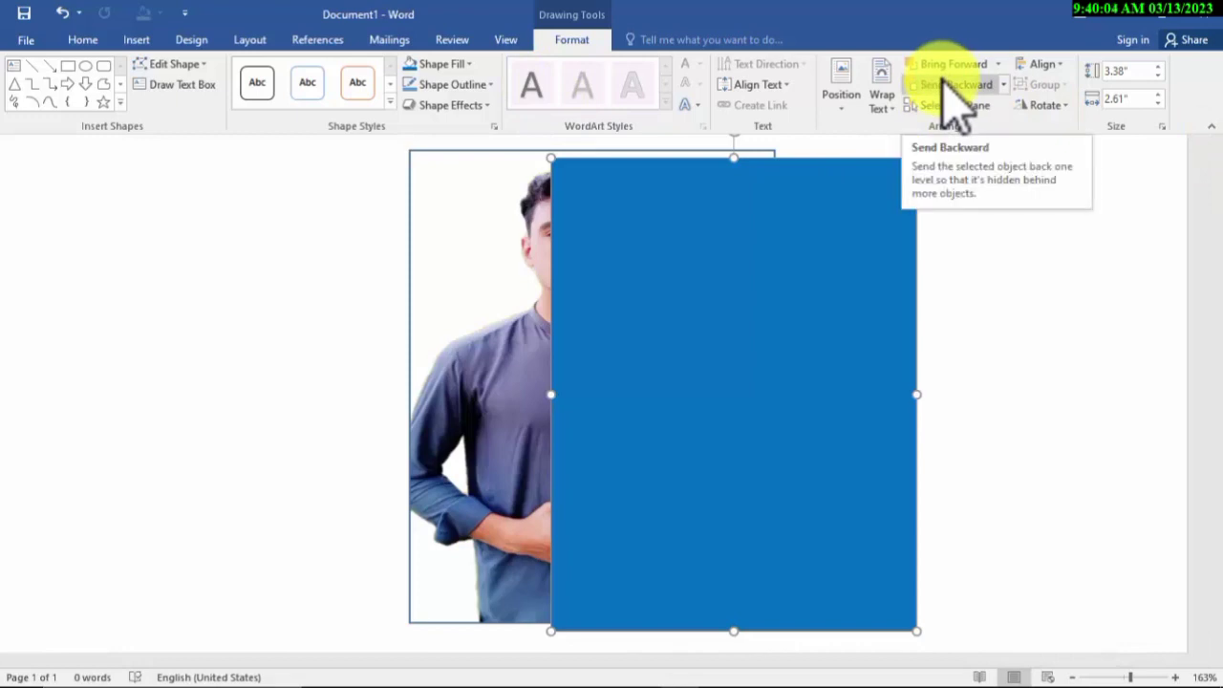
click(956, 86)
click(944, 88)
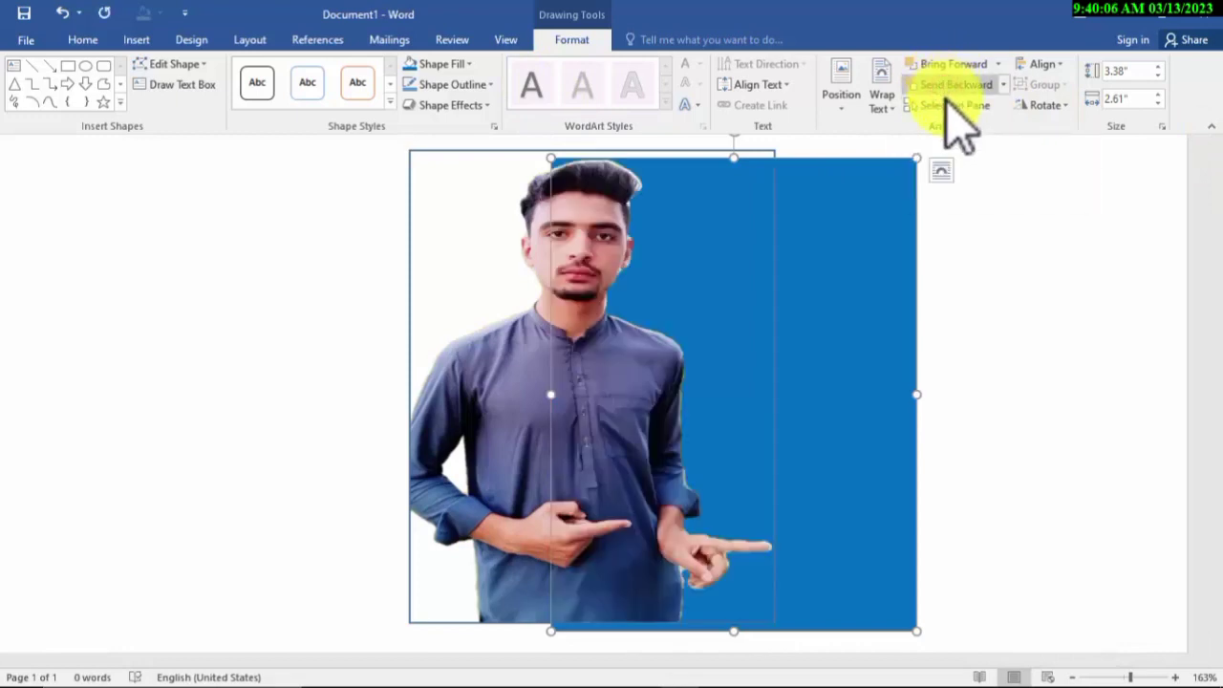
drag(880, 429, 757, 416)
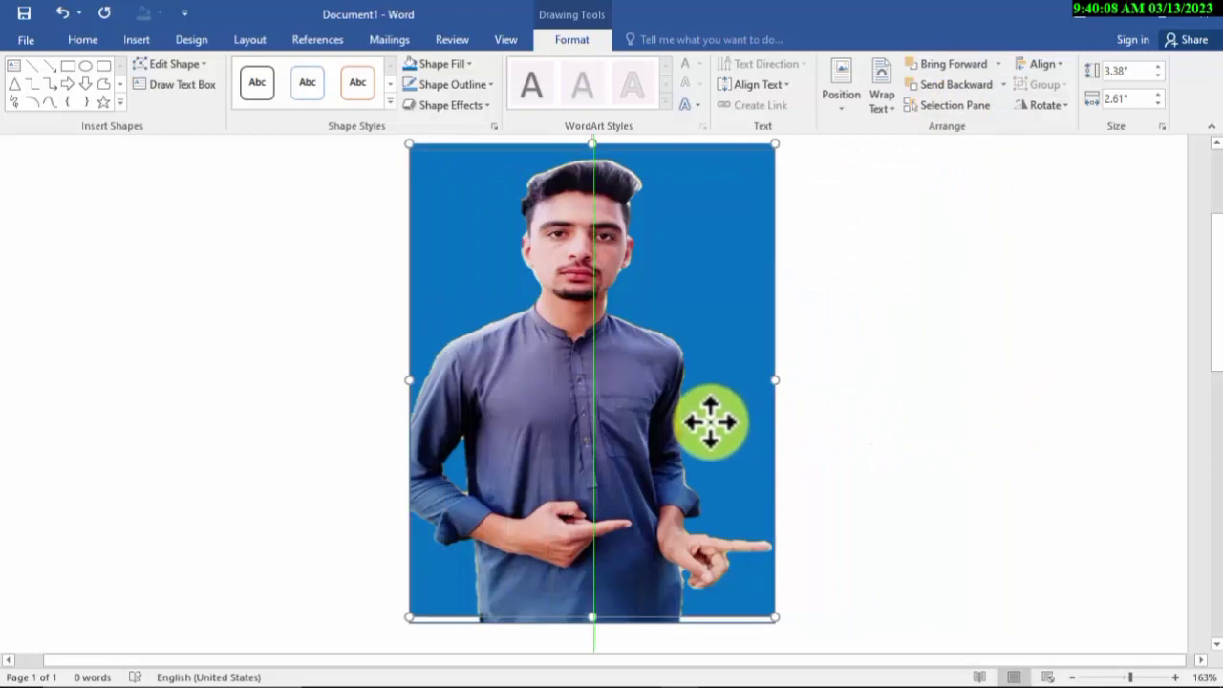
Select the photo, bring up its Picture Format options, and drag it slightly
click(937, 415)
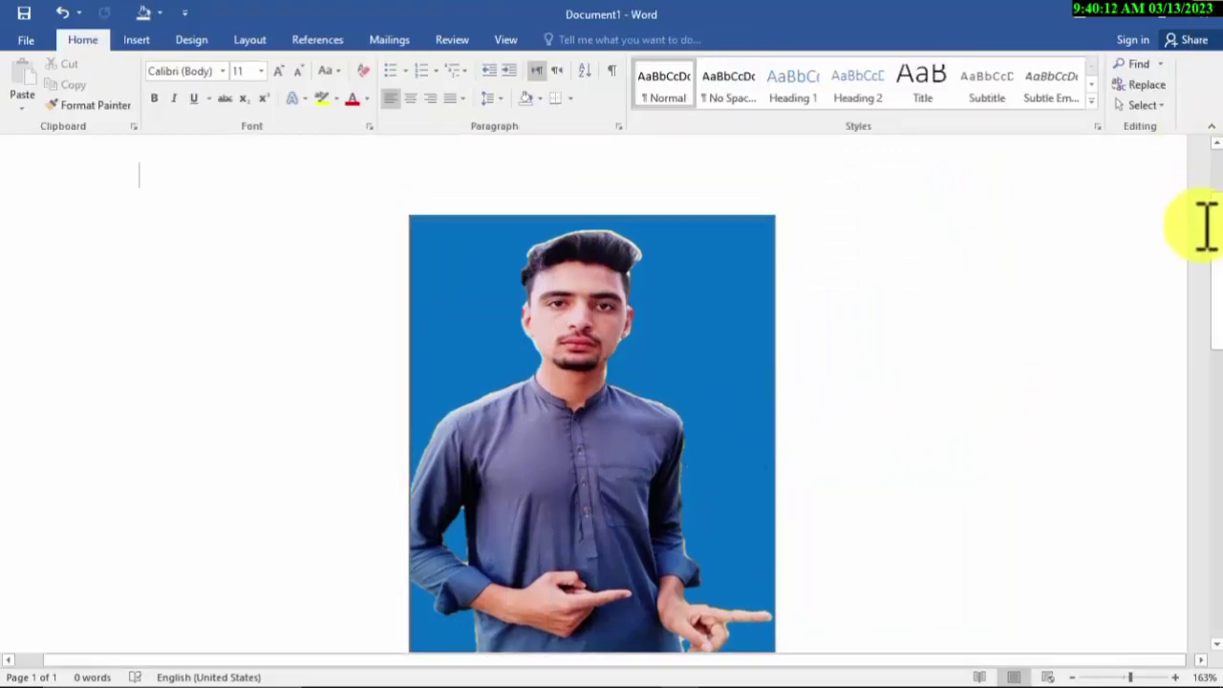
click(1005, 319)
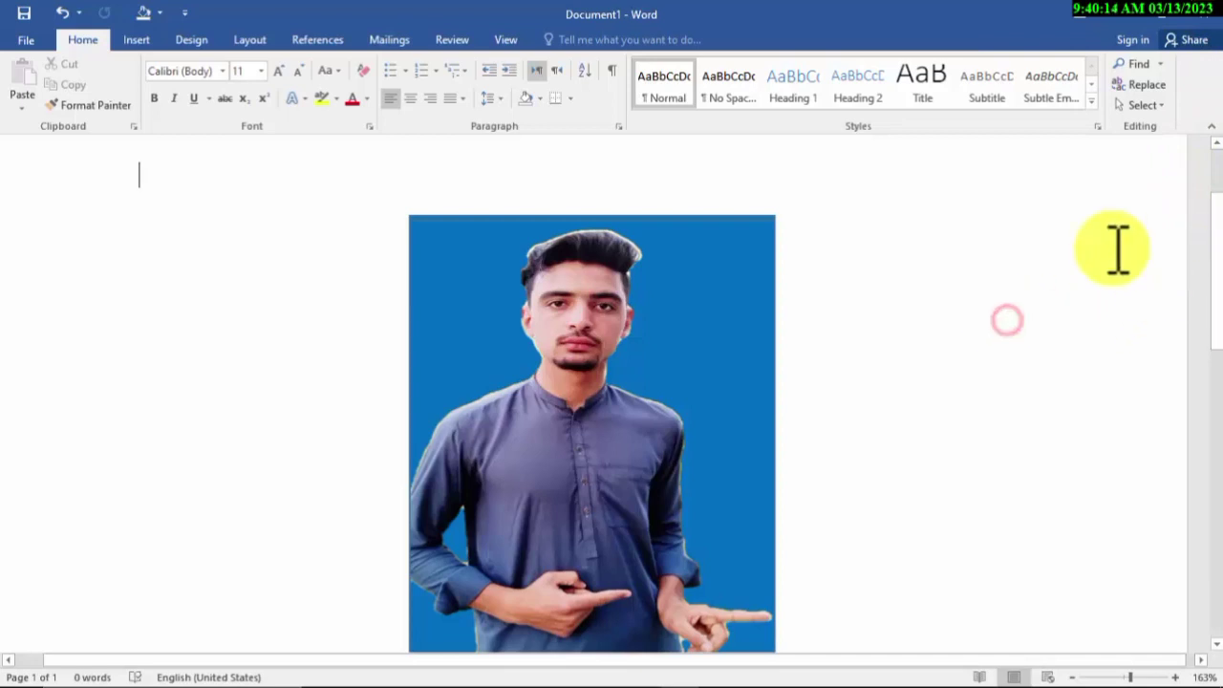
click(608, 422)
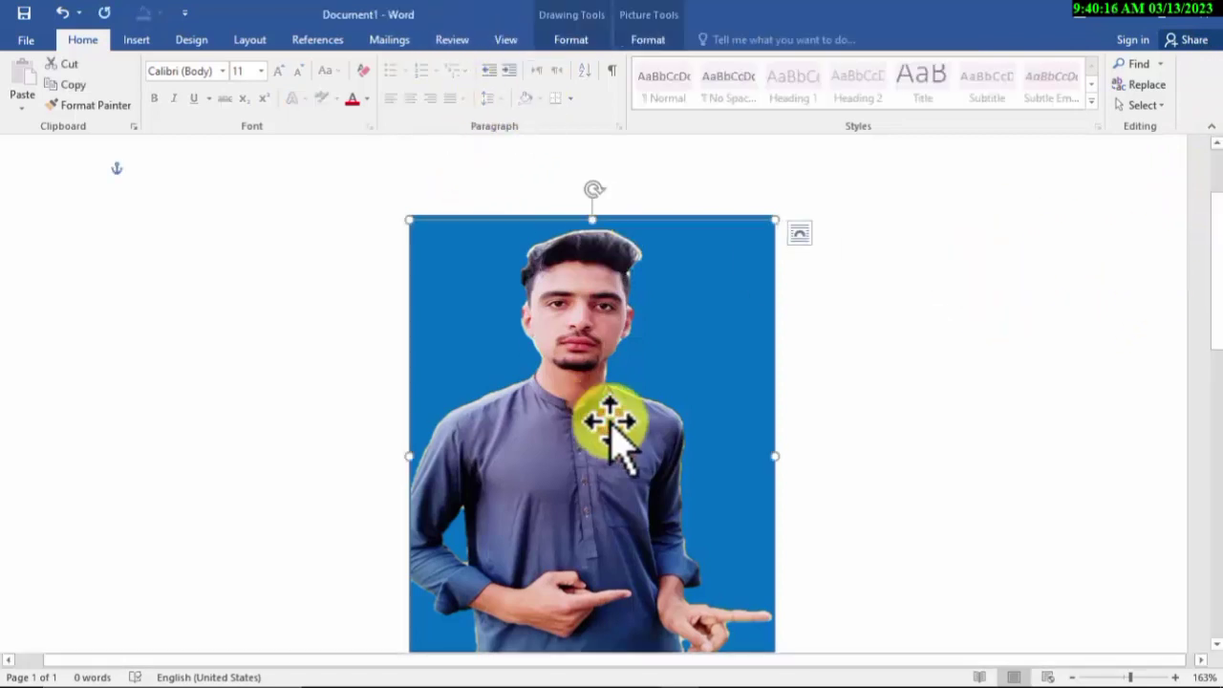
click(649, 34)
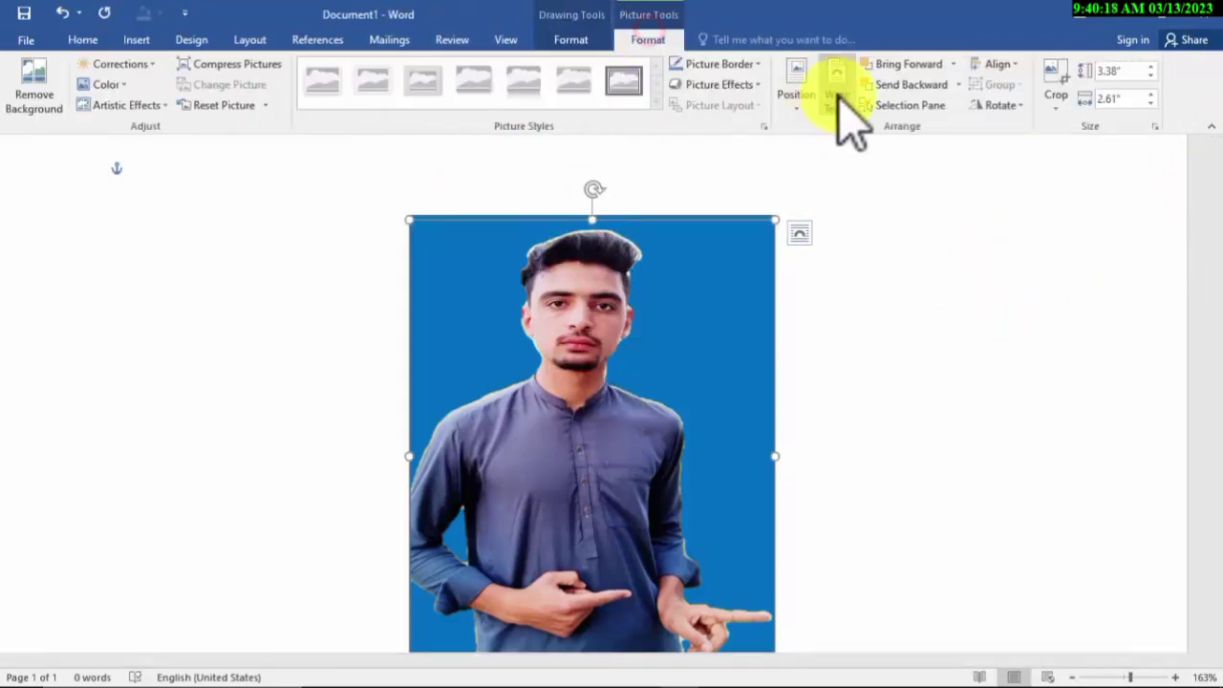
drag(723, 409, 700, 377)
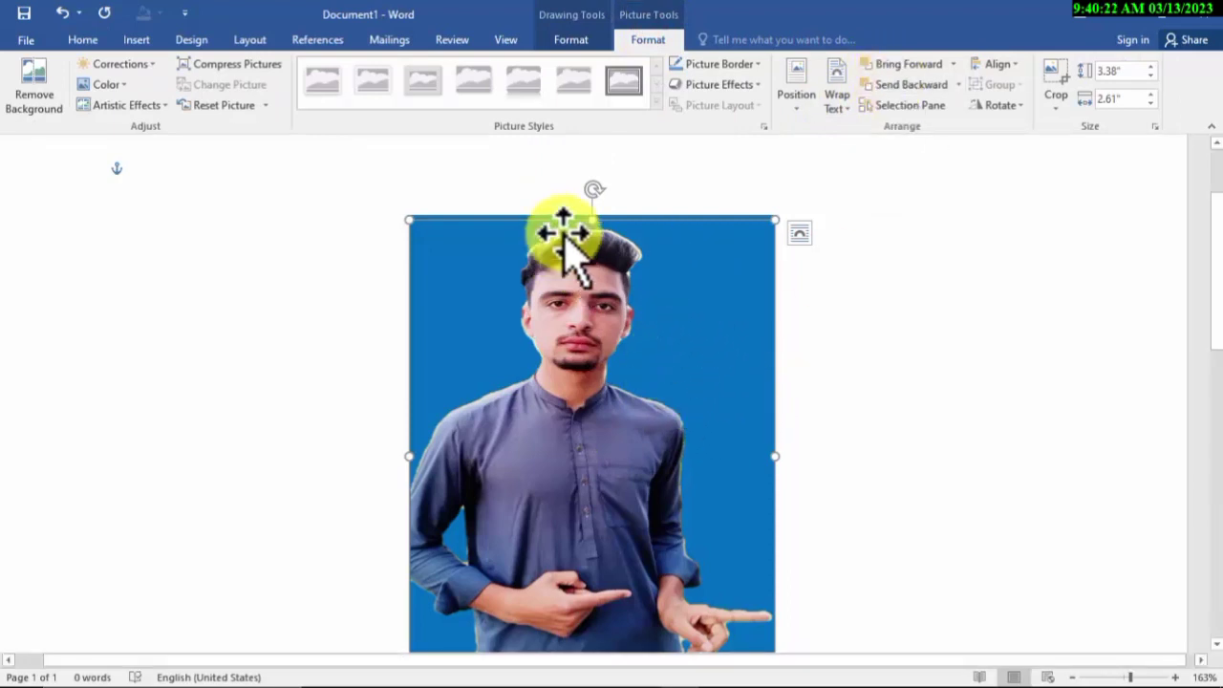
Move the blue rectangle aside, delete and restore it, then shift it over the photo
drag(599, 247, 550, 387)
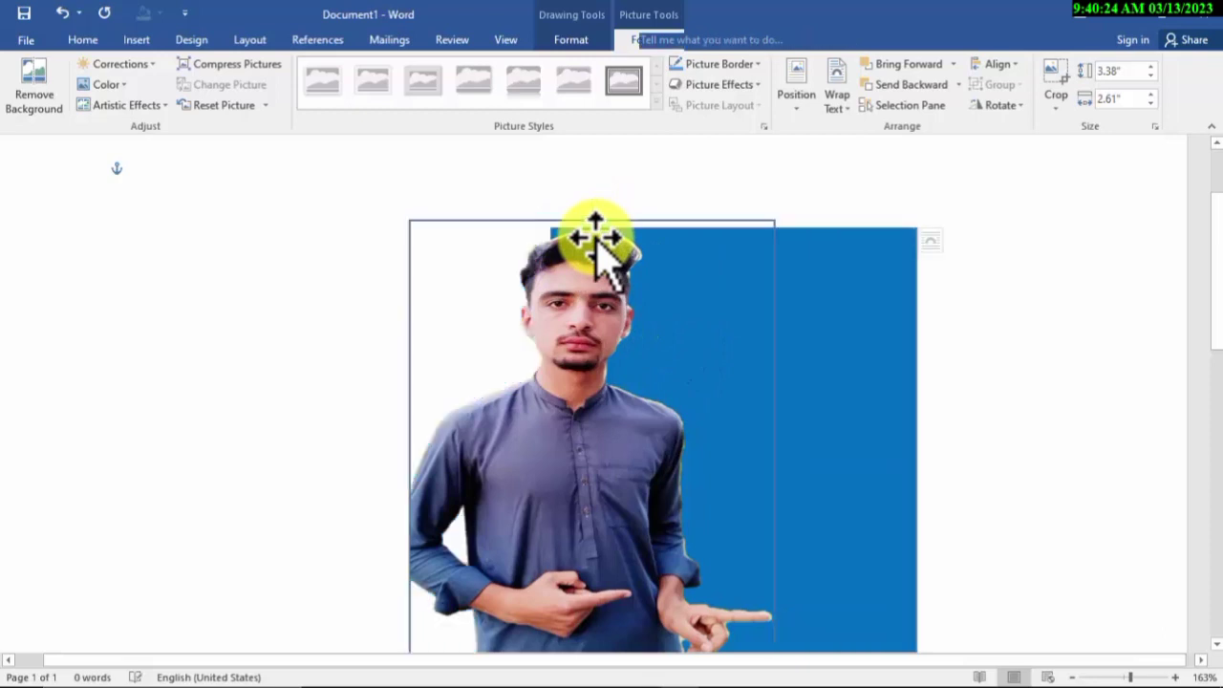
key(Delete)
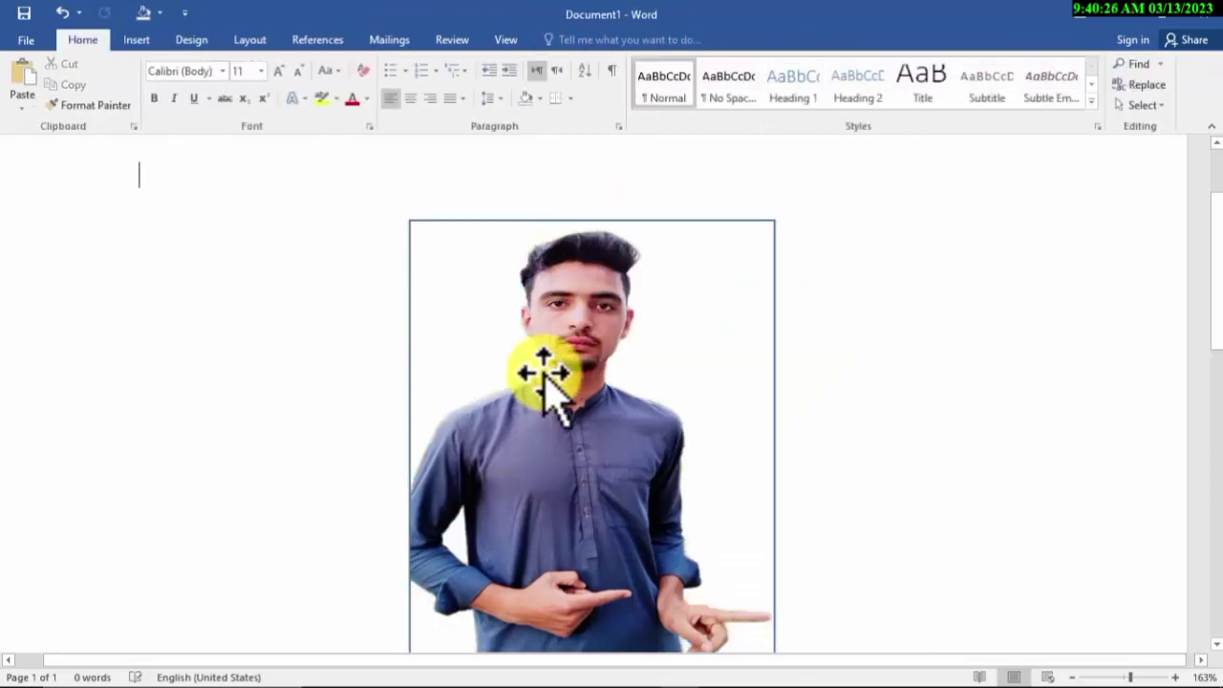
key(ctrl+z)
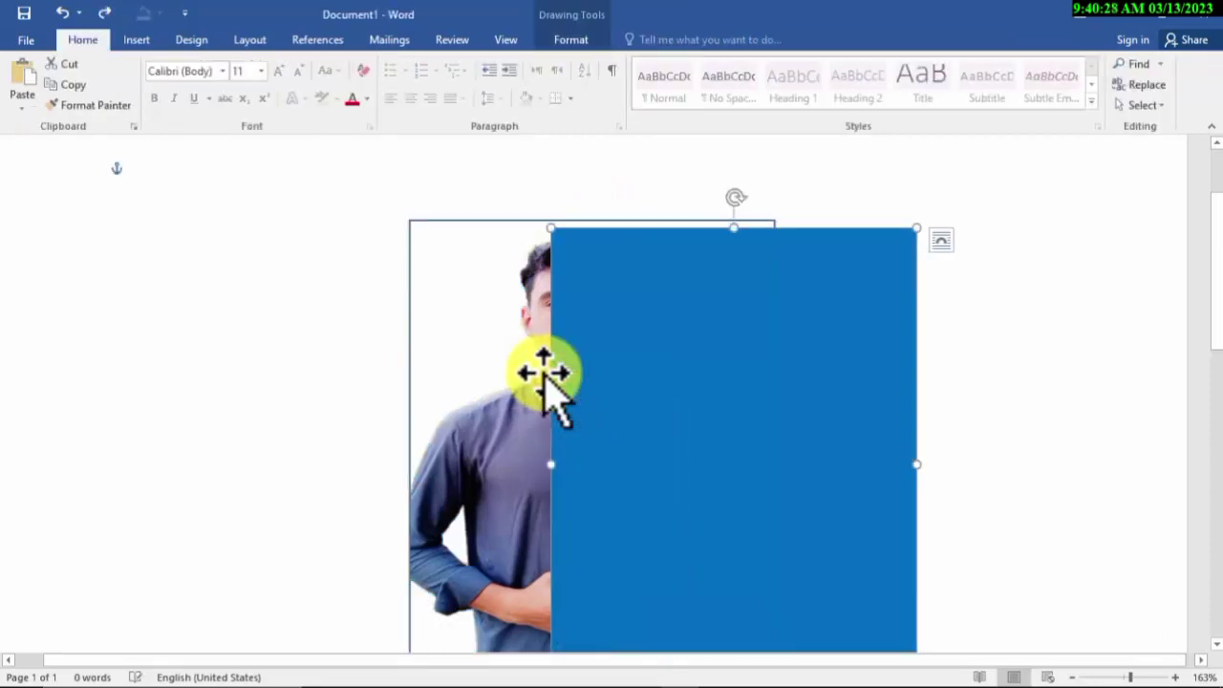
mouse_move(545, 377)
mouse_down()
mouse_move(564, 387)
mouse_move(961, 354)
mouse_up()
click(666, 363)
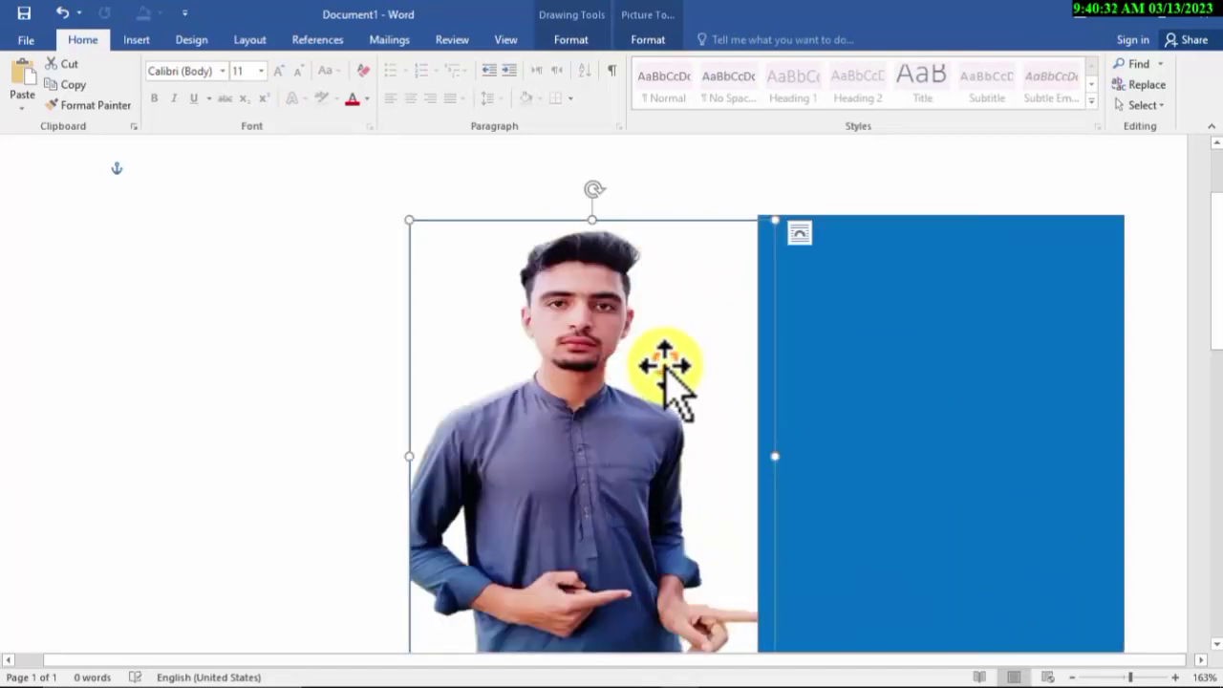
click(657, 39)
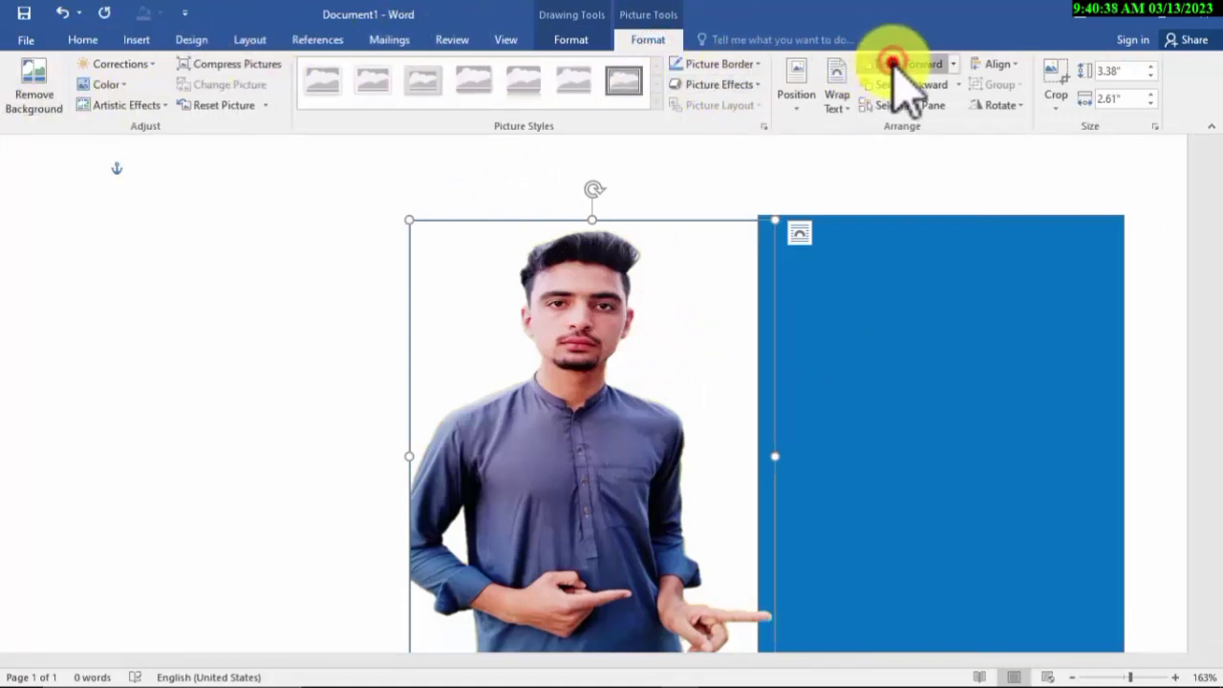
drag(819, 362, 456, 363)
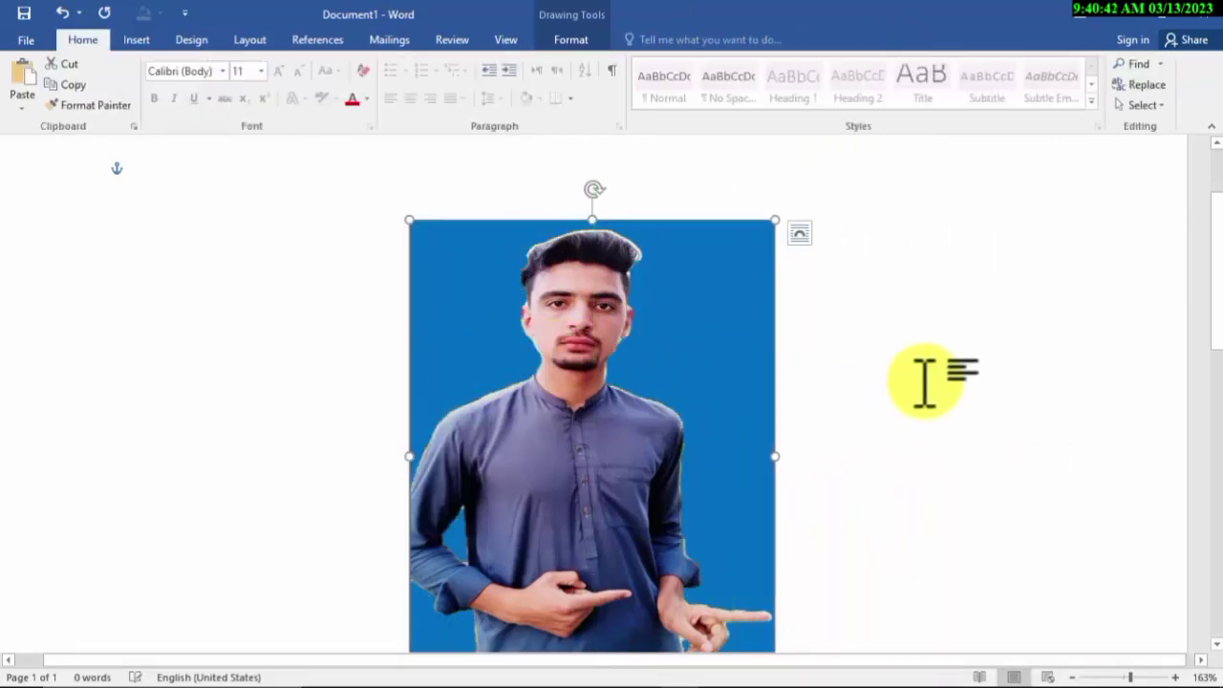
Open the photo's Corrections presets and close them without applying any
click(927, 383)
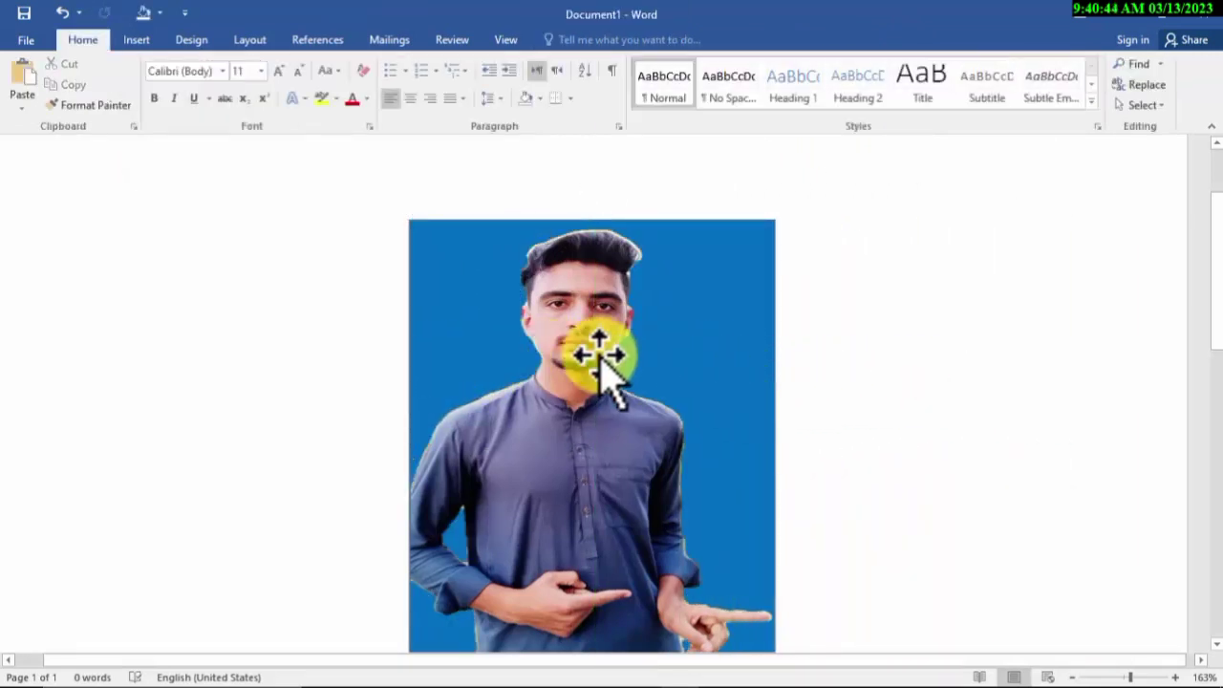
click(564, 329)
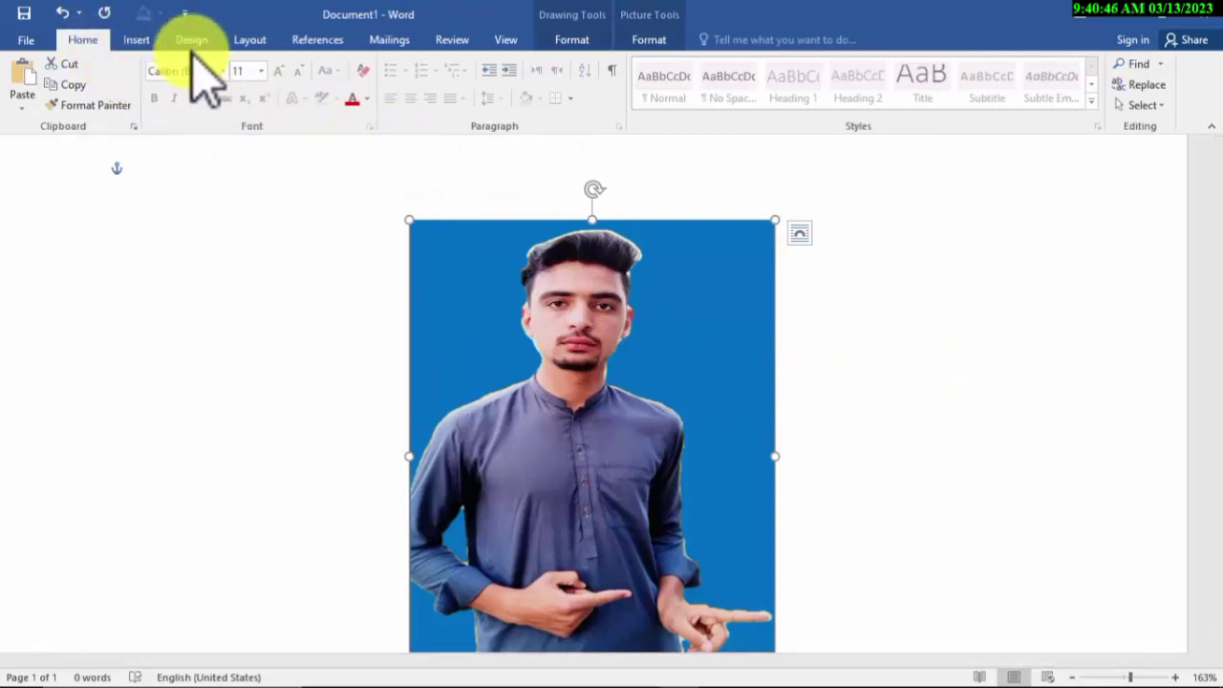
click(649, 39)
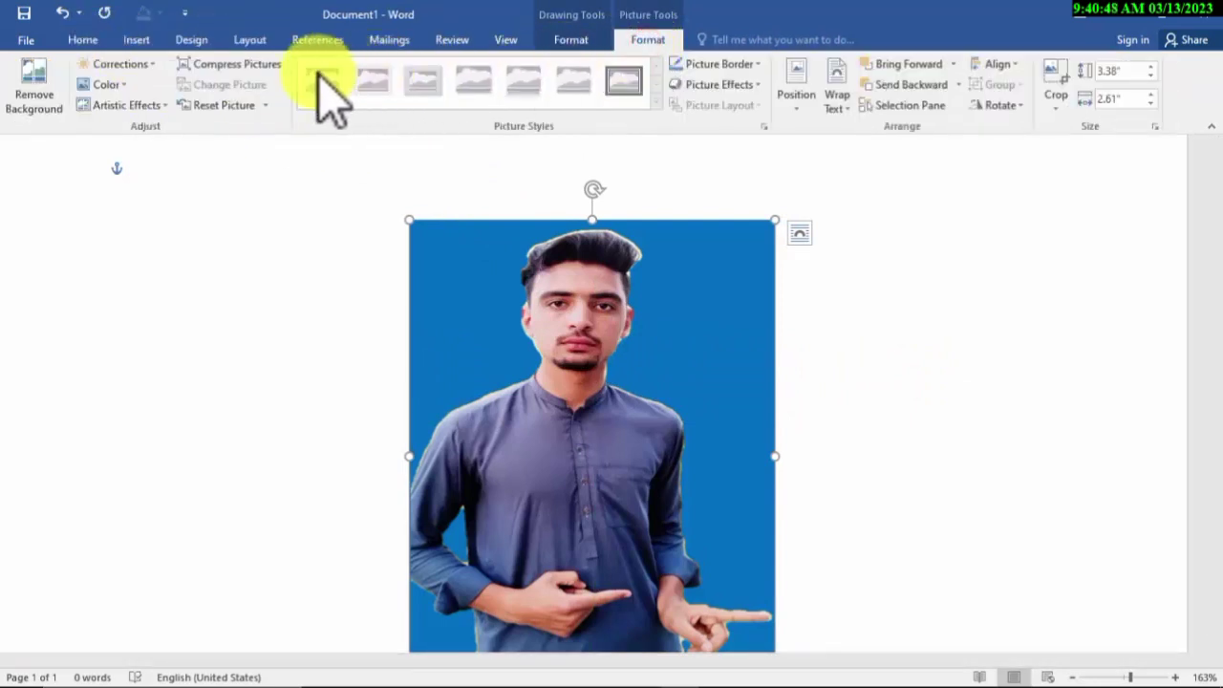
click(156, 63)
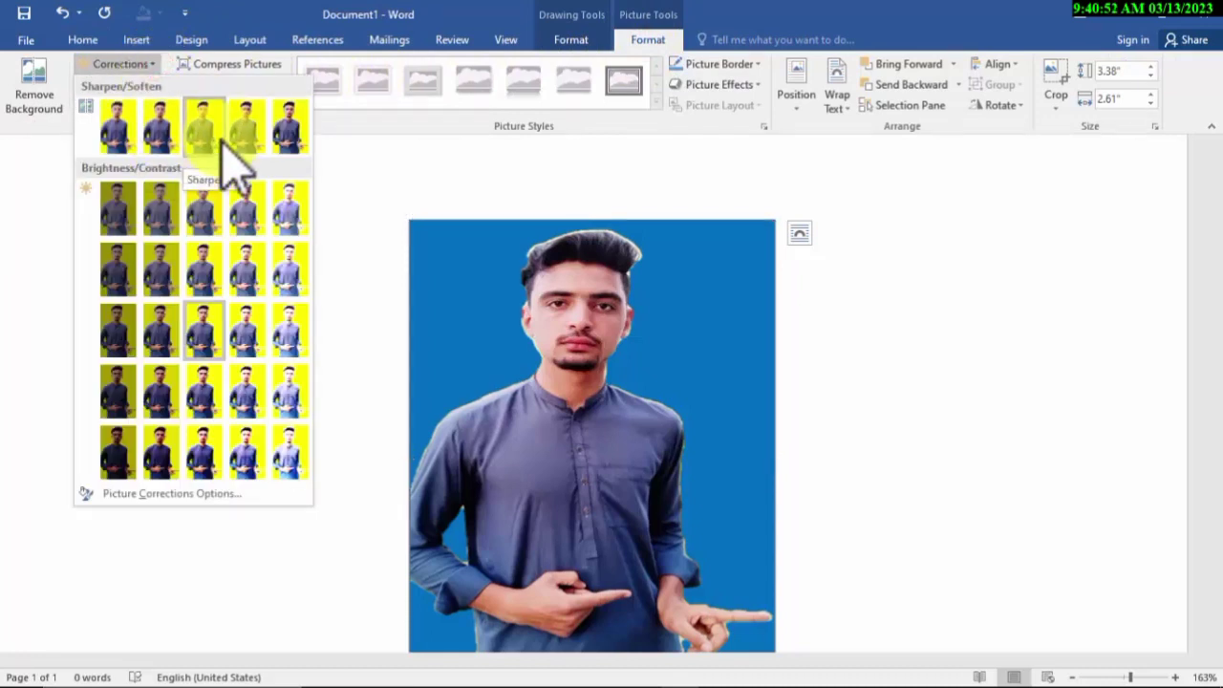
click(620, 331)
click(724, 267)
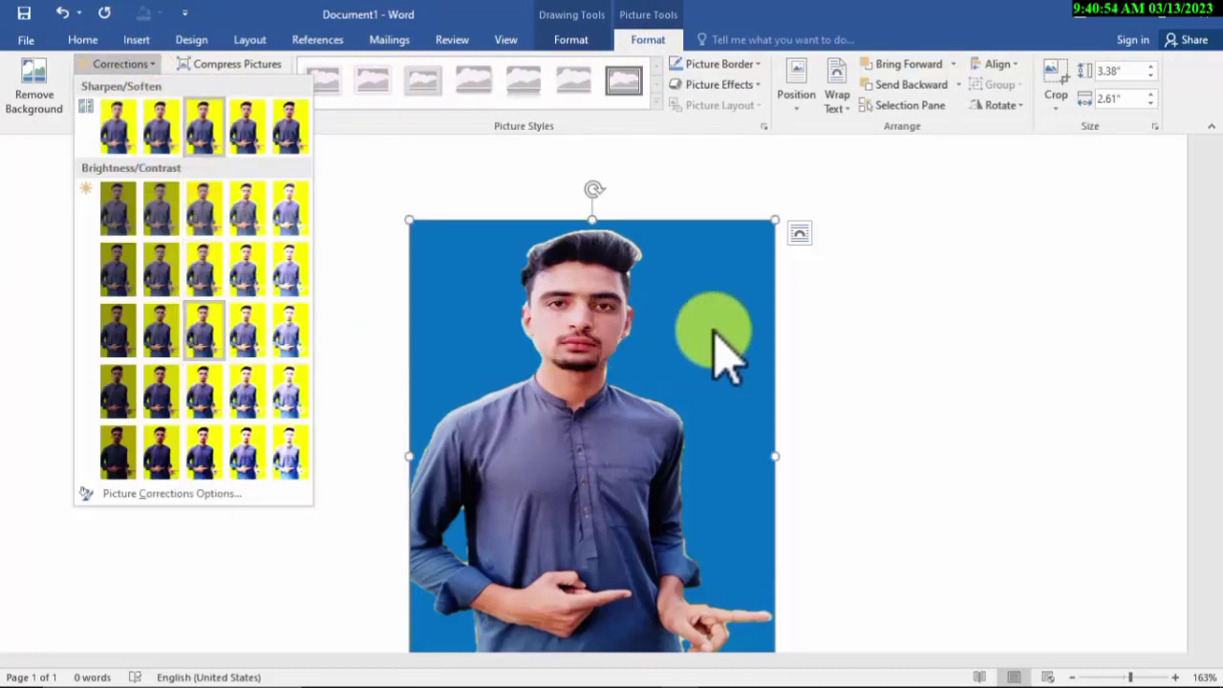
Move the blue rectangle far right and return the photo to the page centre
click(578, 329)
drag(578, 330, 355, 289)
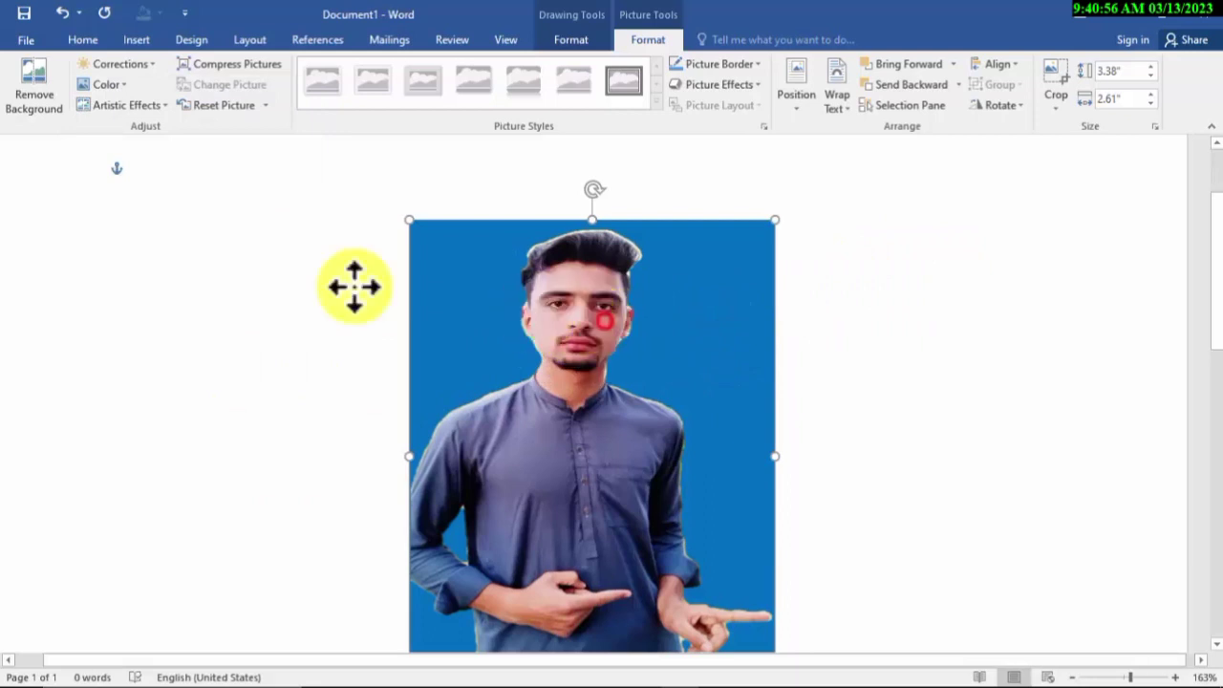
click(697, 396)
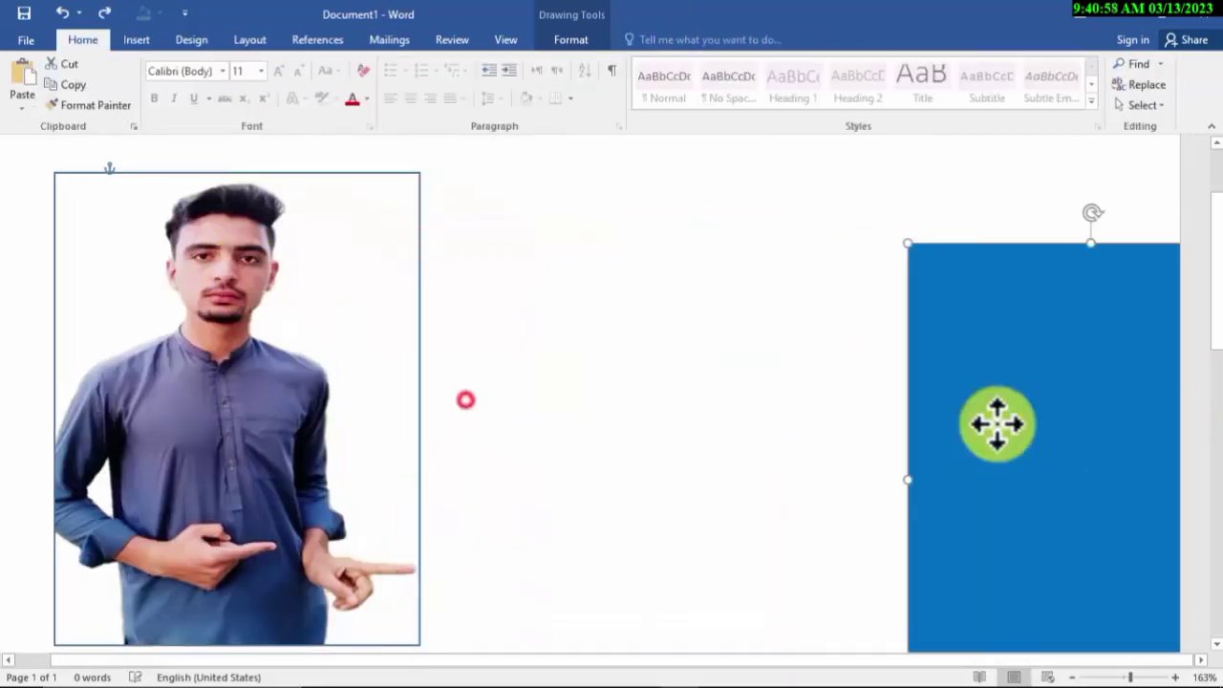
drag(470, 401, 1043, 426)
drag(295, 402, 686, 384)
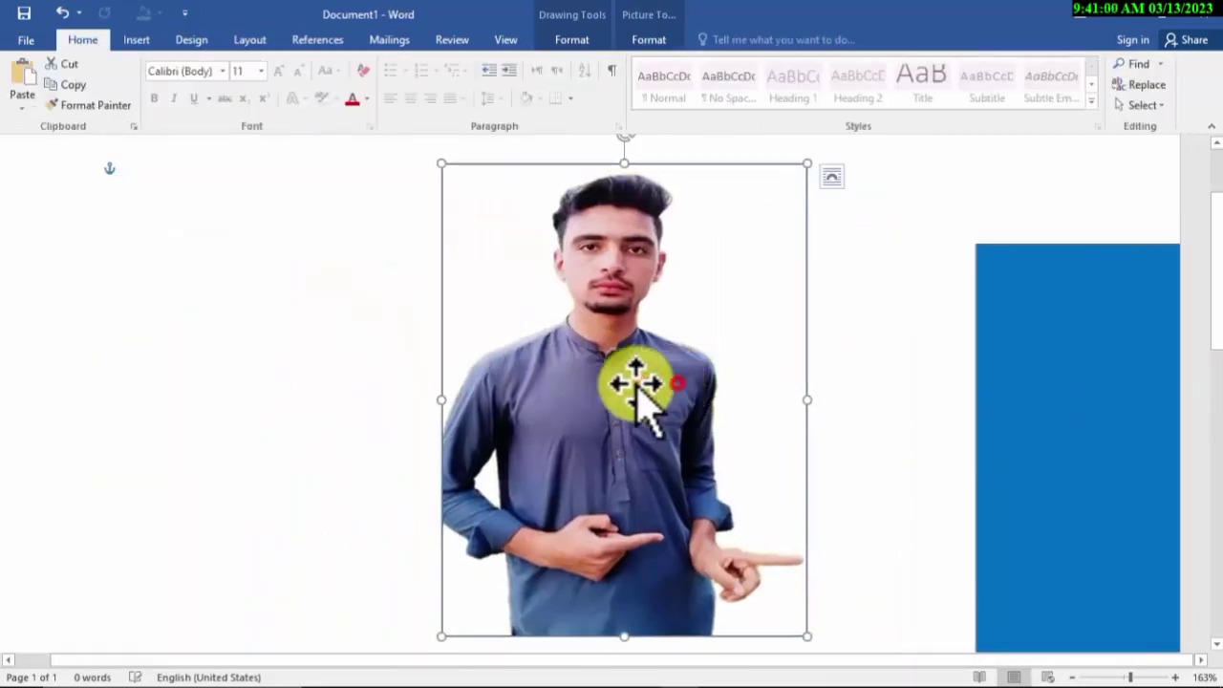
Check Corrections again without applying, then move the photo right and back left
click(619, 40)
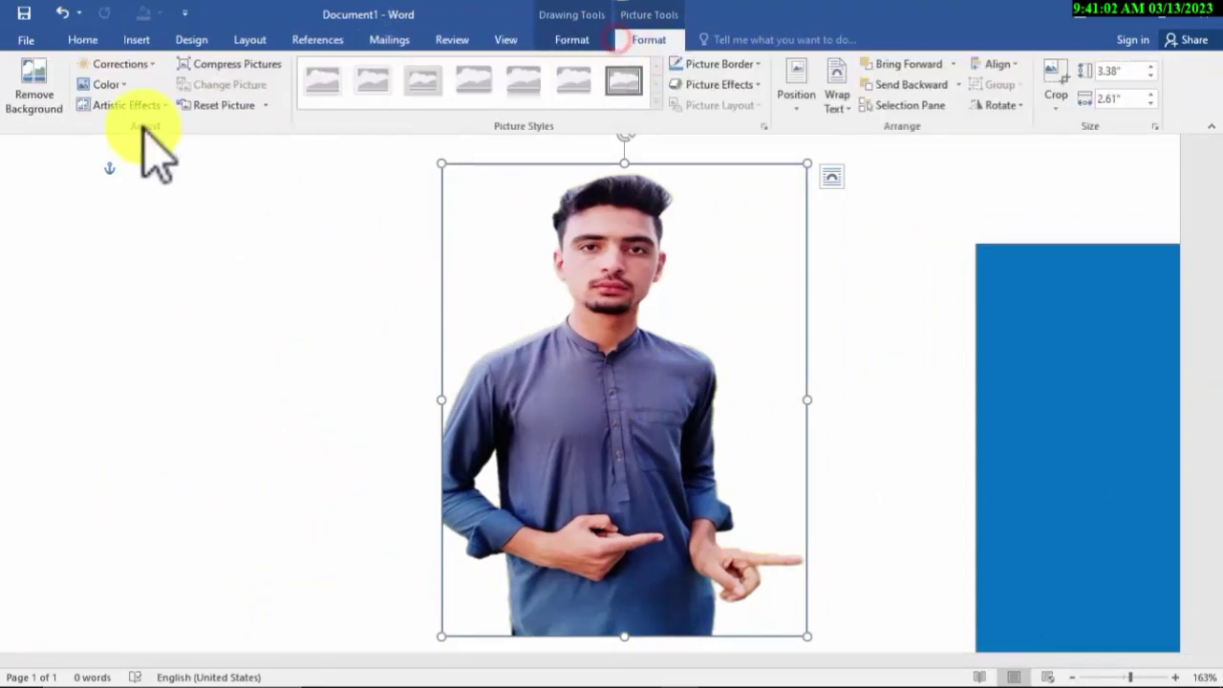
click(121, 63)
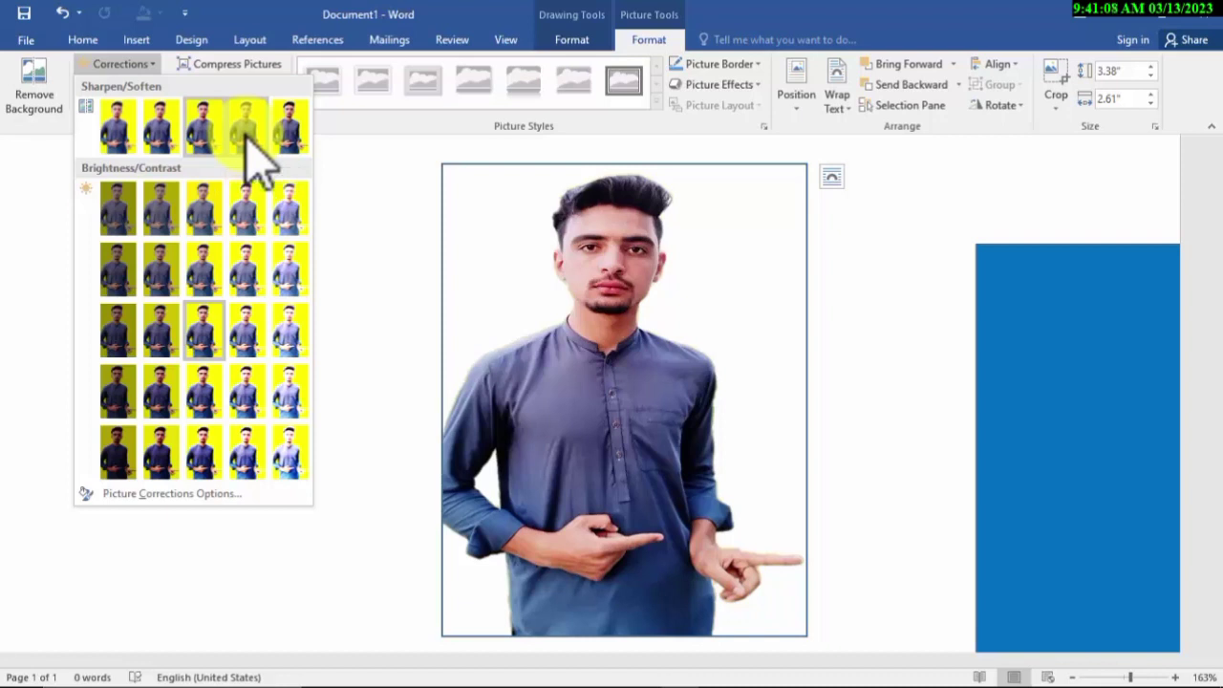
click(921, 407)
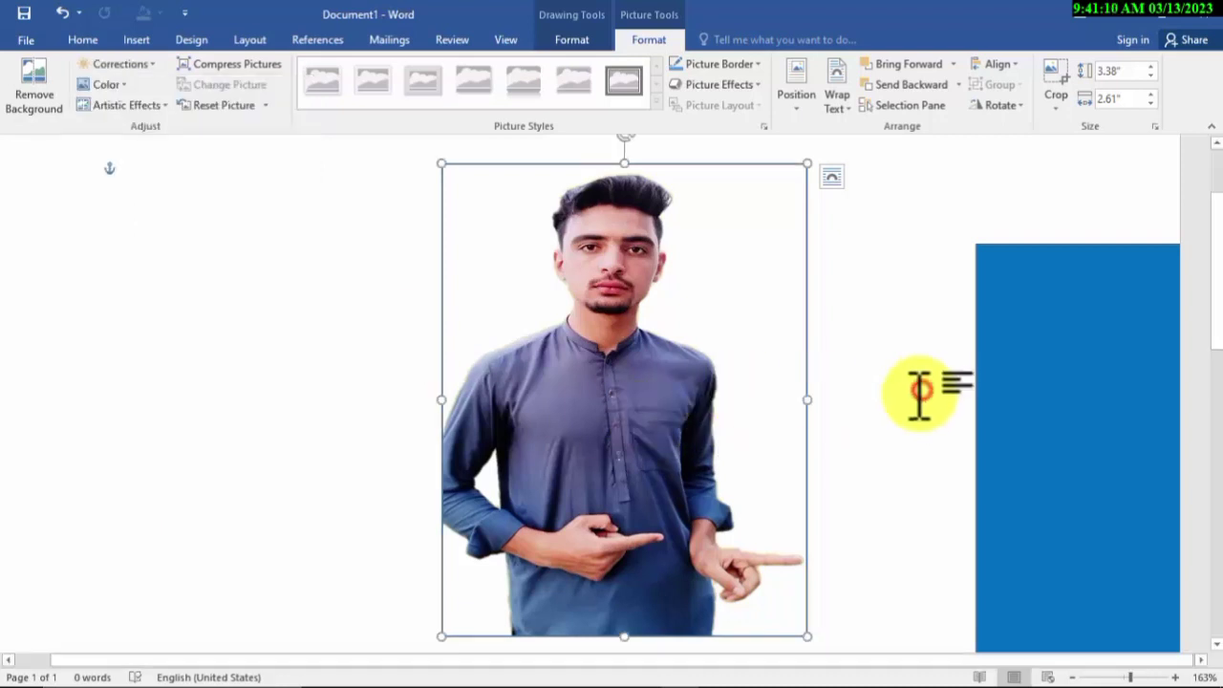
drag(599, 397, 904, 391)
scroll(928, 396, up, 9)
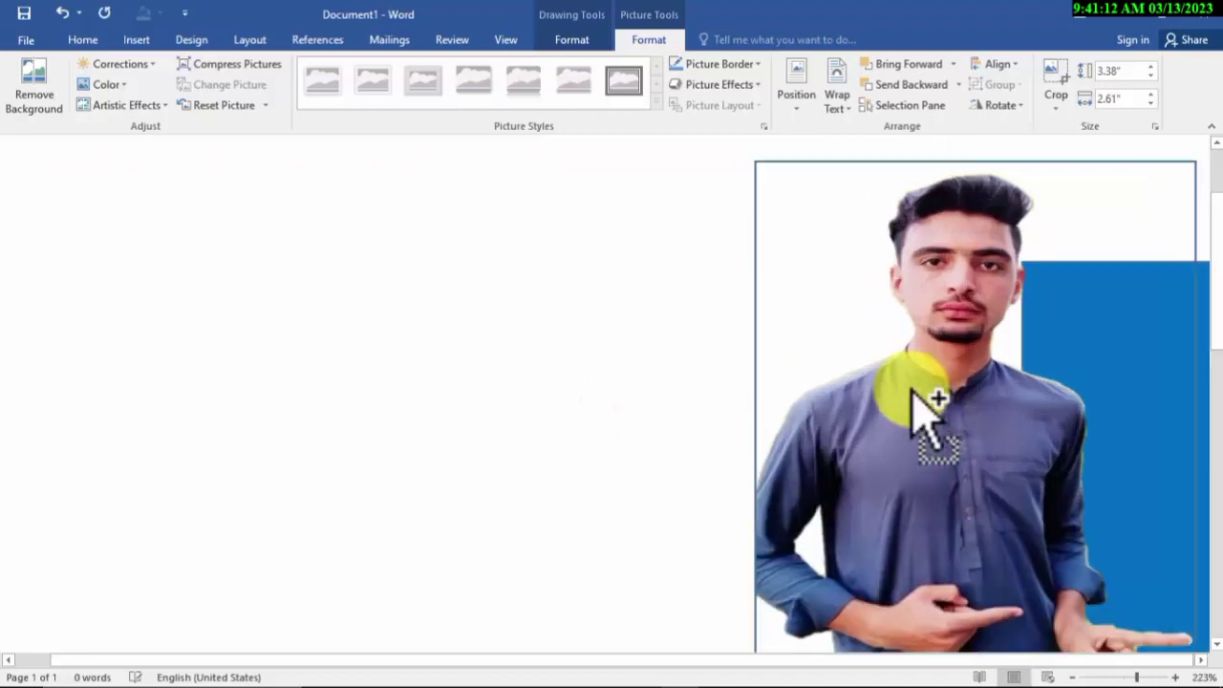
drag(980, 382, 394, 296)
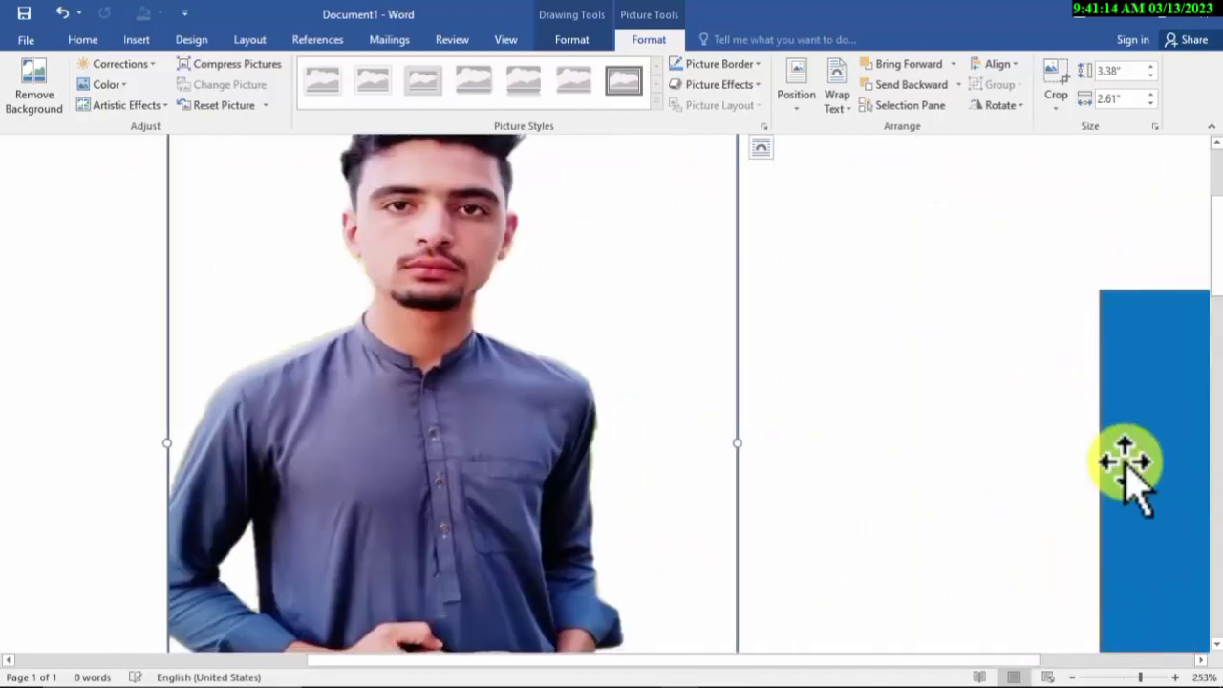
Delete the blue rectangle and place the photo on the right side of the page
click(1128, 468)
key(Delete)
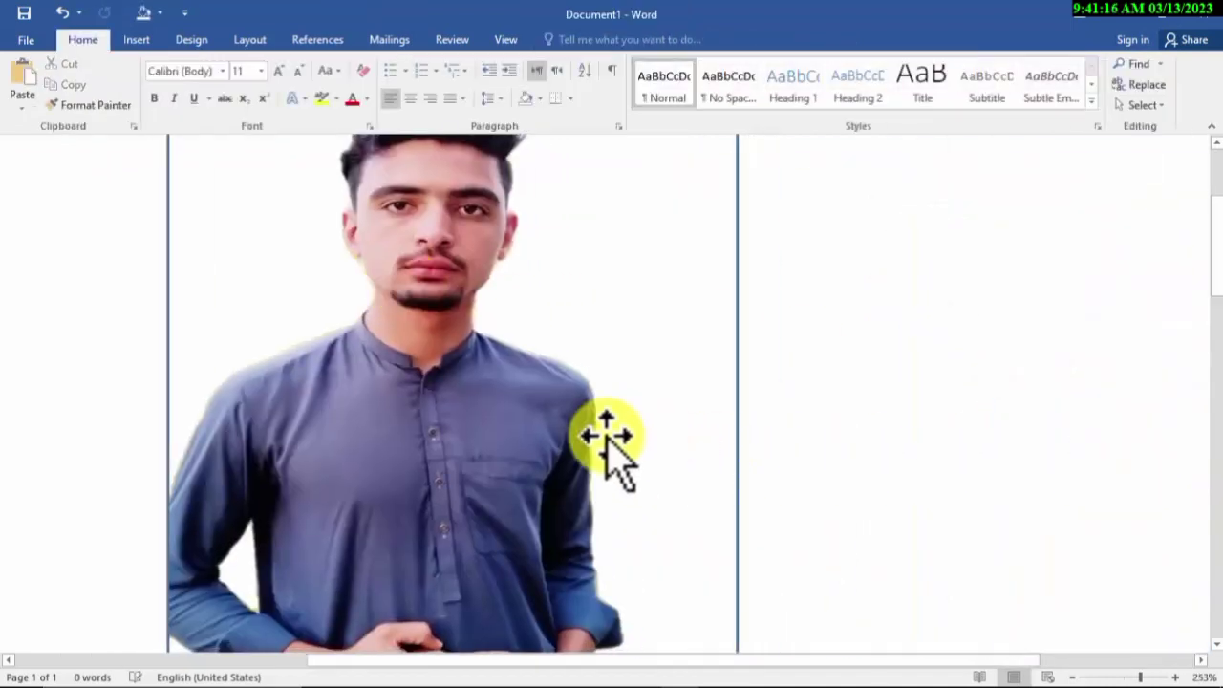
drag(606, 437, 1203, 483)
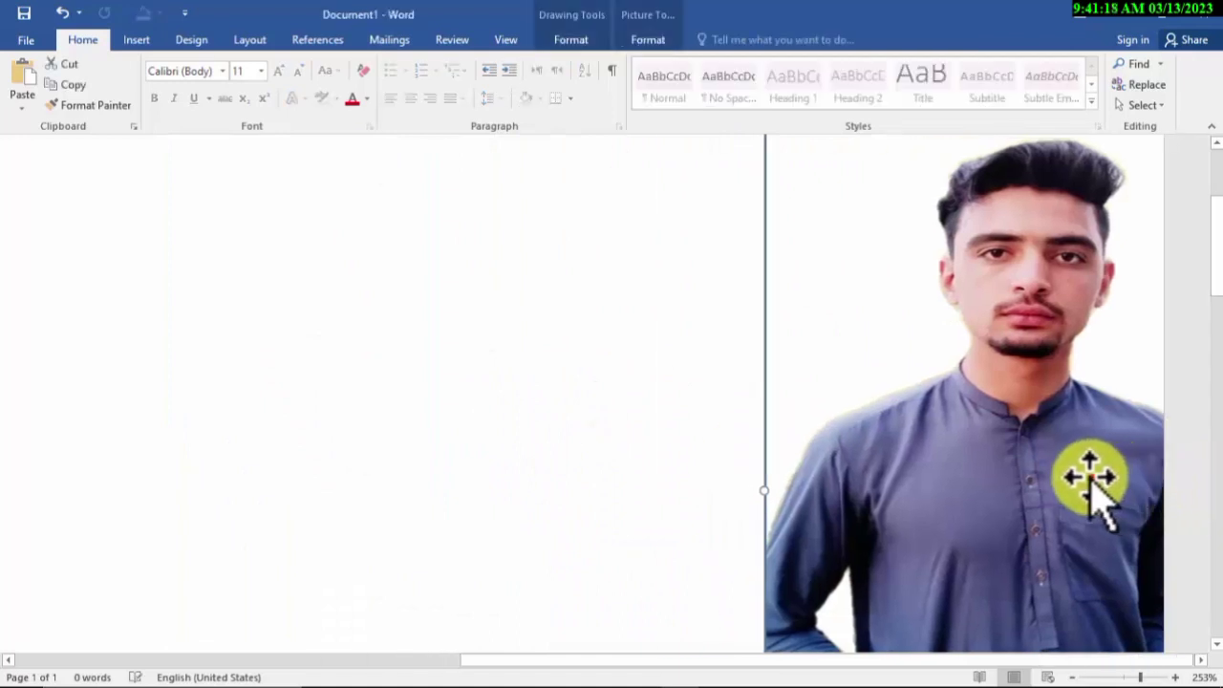
drag(1087, 481, 1047, 478)
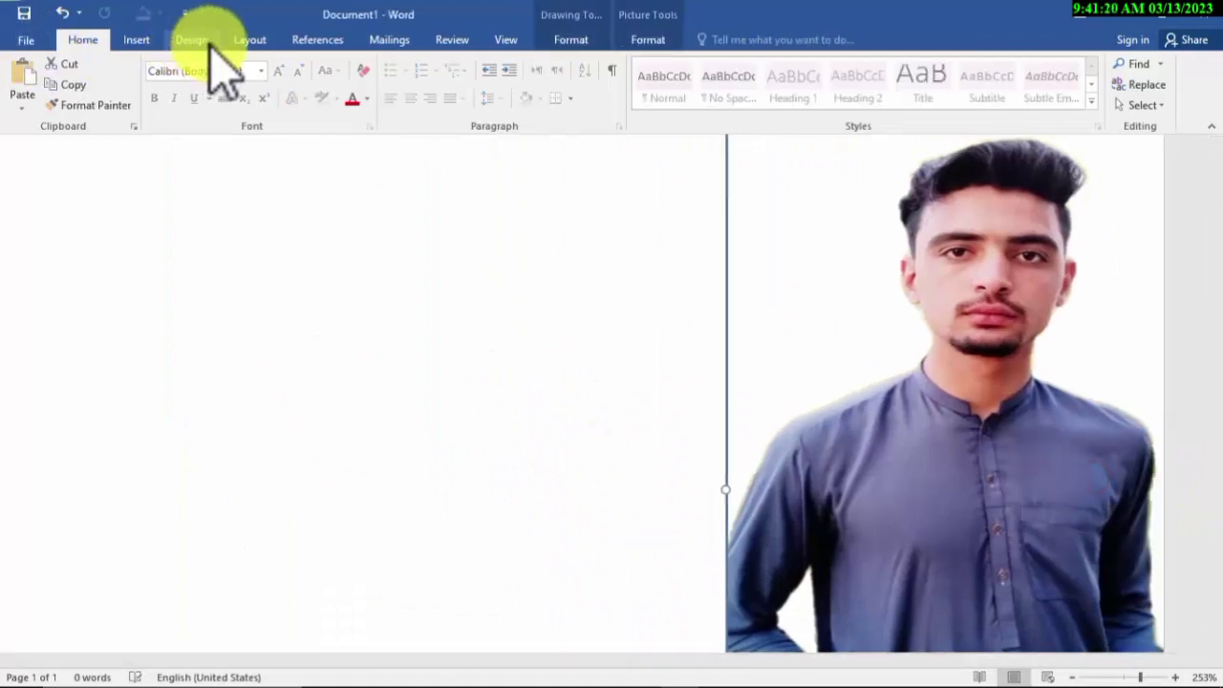
click(635, 40)
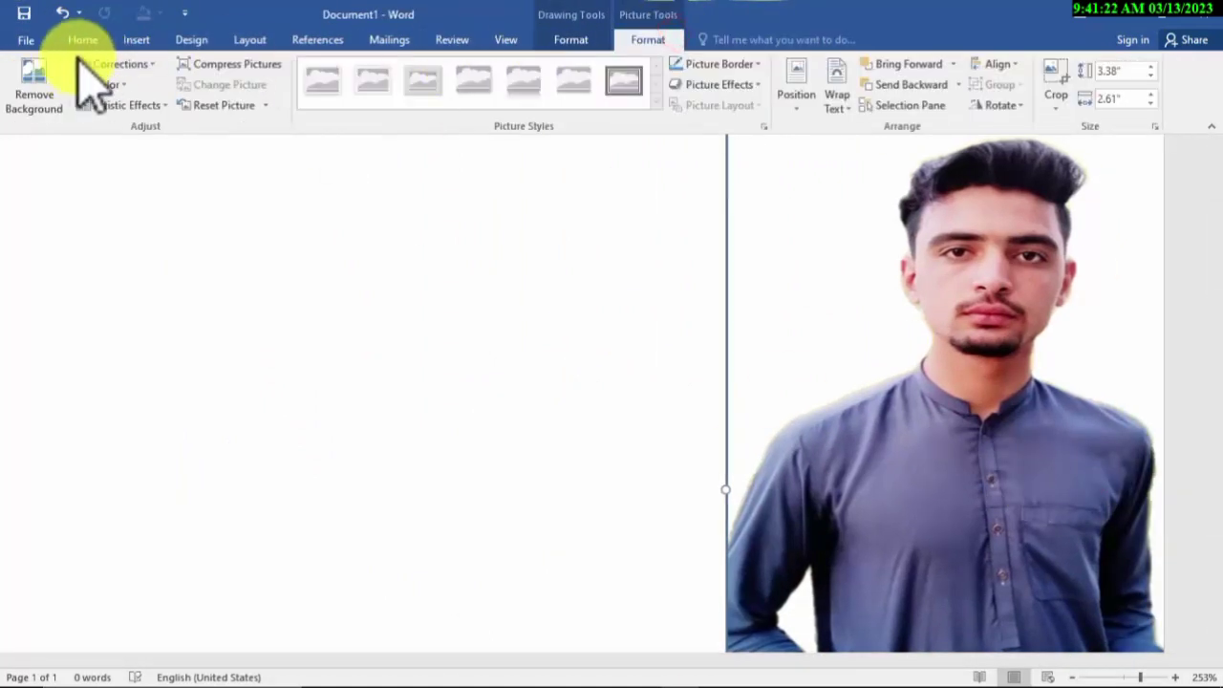
Apply a slight Sharpen preset from Corrections, leaving the Color presets unchanged
click(116, 65)
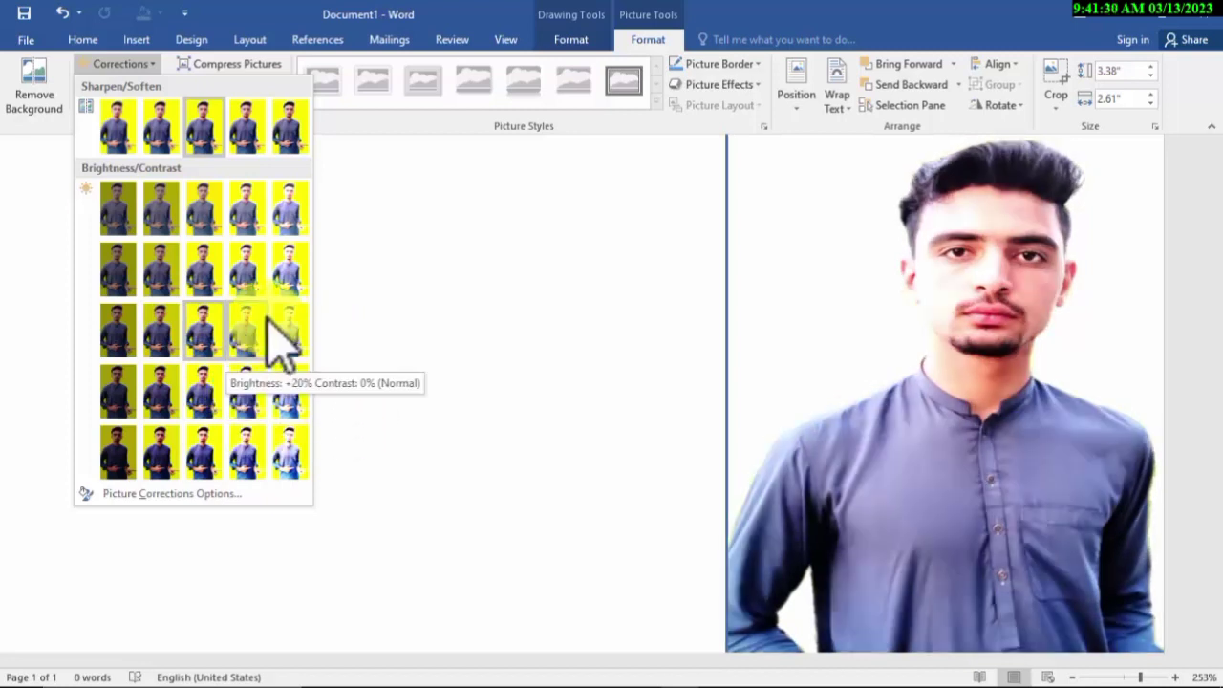
click(212, 127)
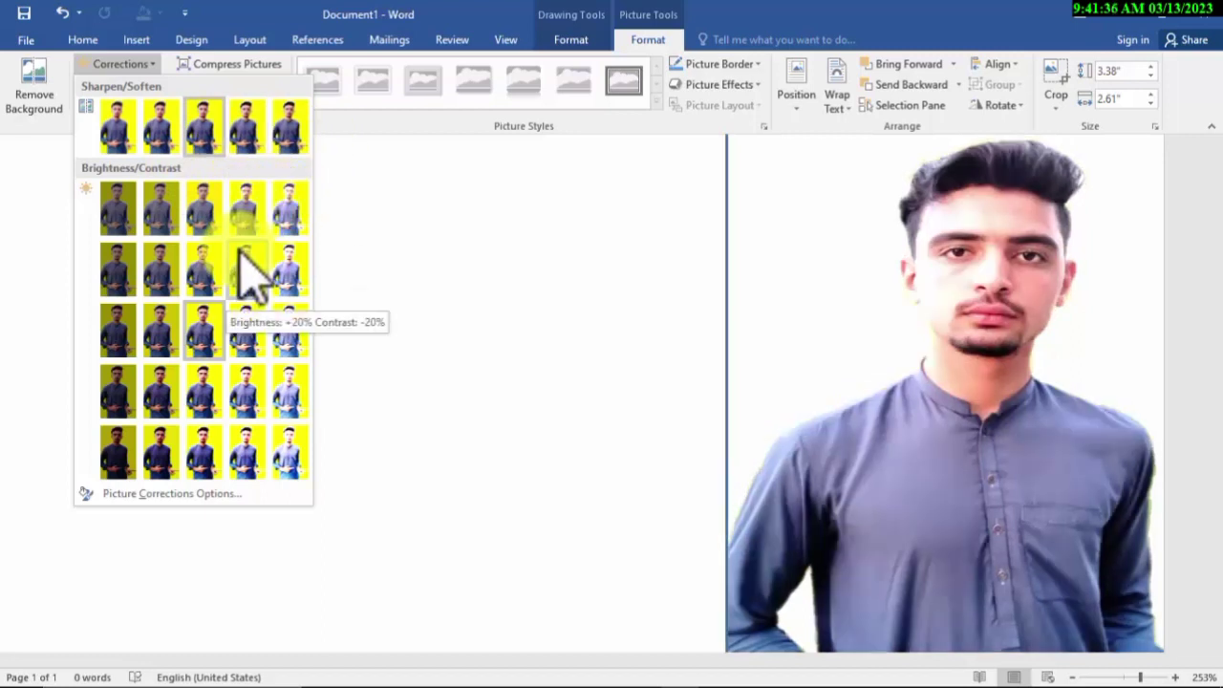
click(321, 342)
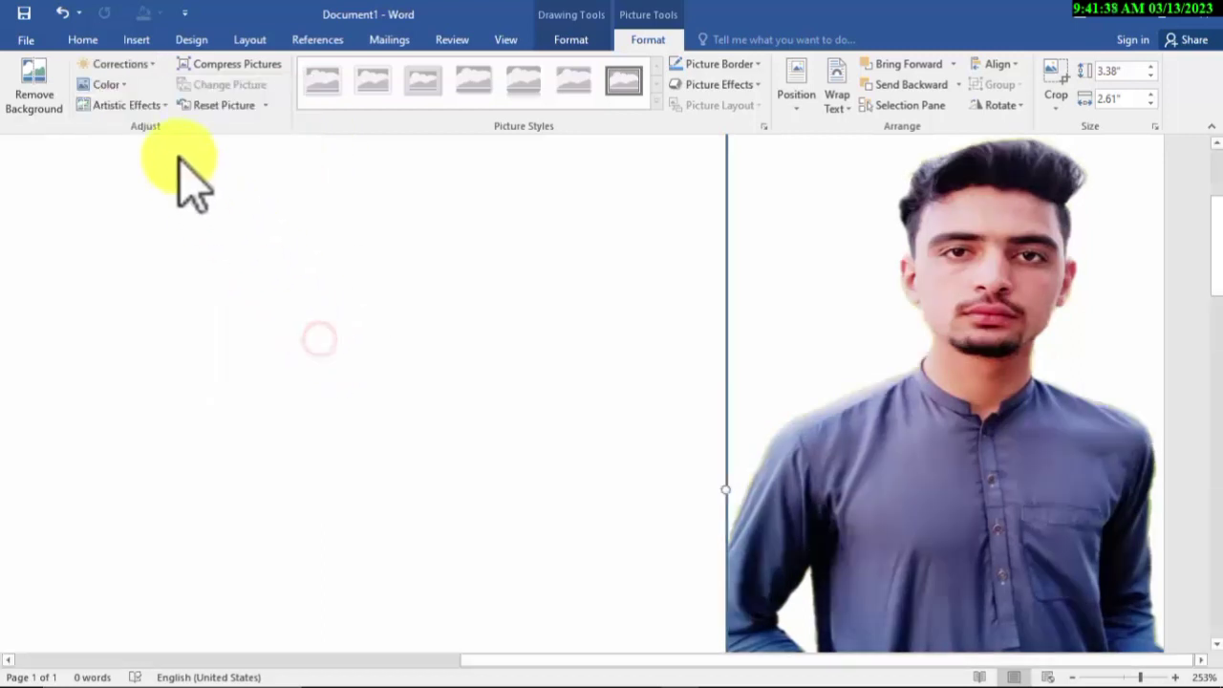
click(106, 84)
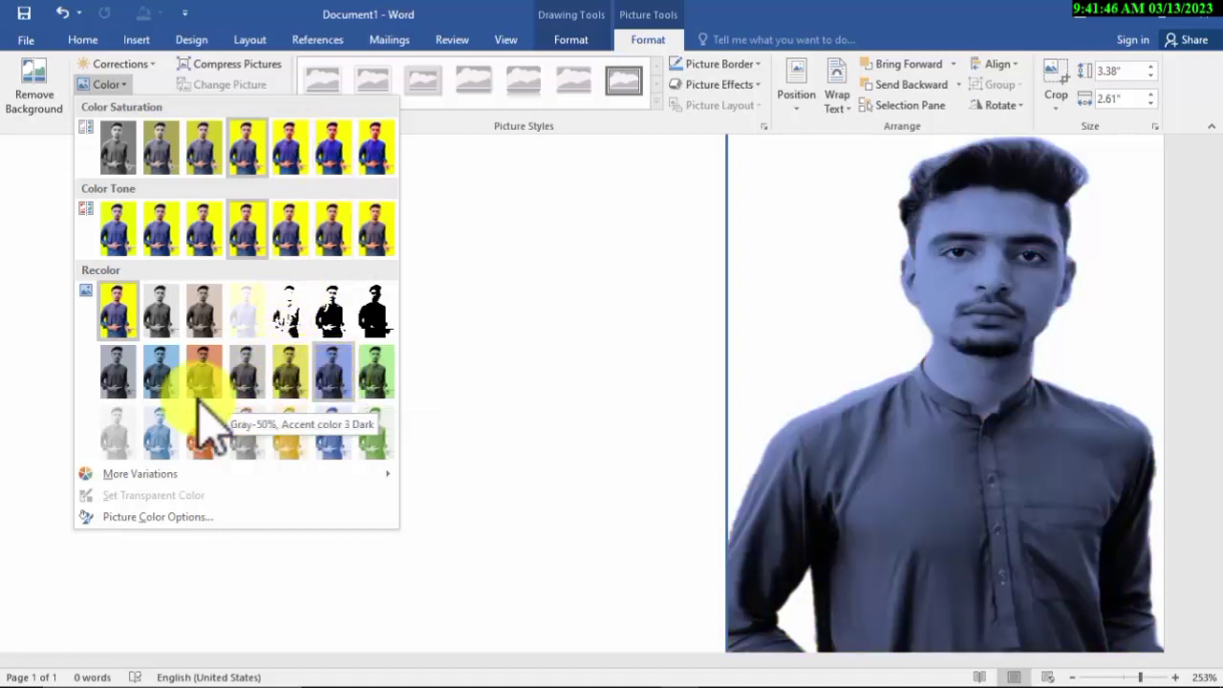
click(442, 225)
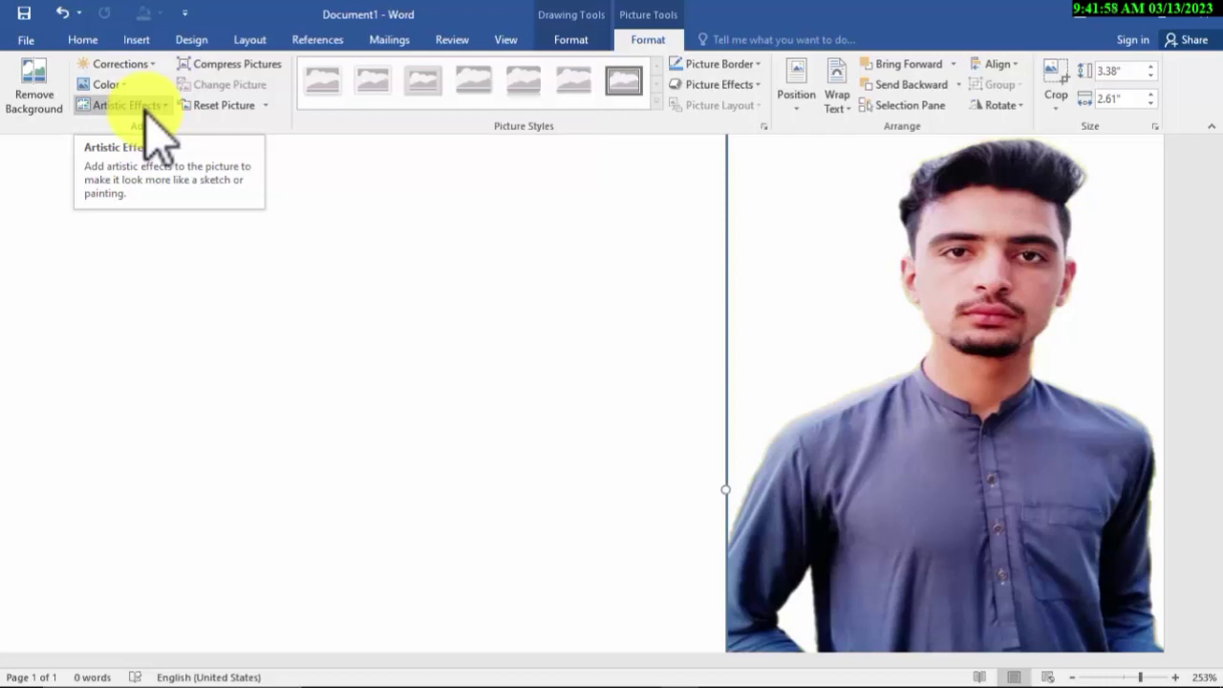
click(145, 106)
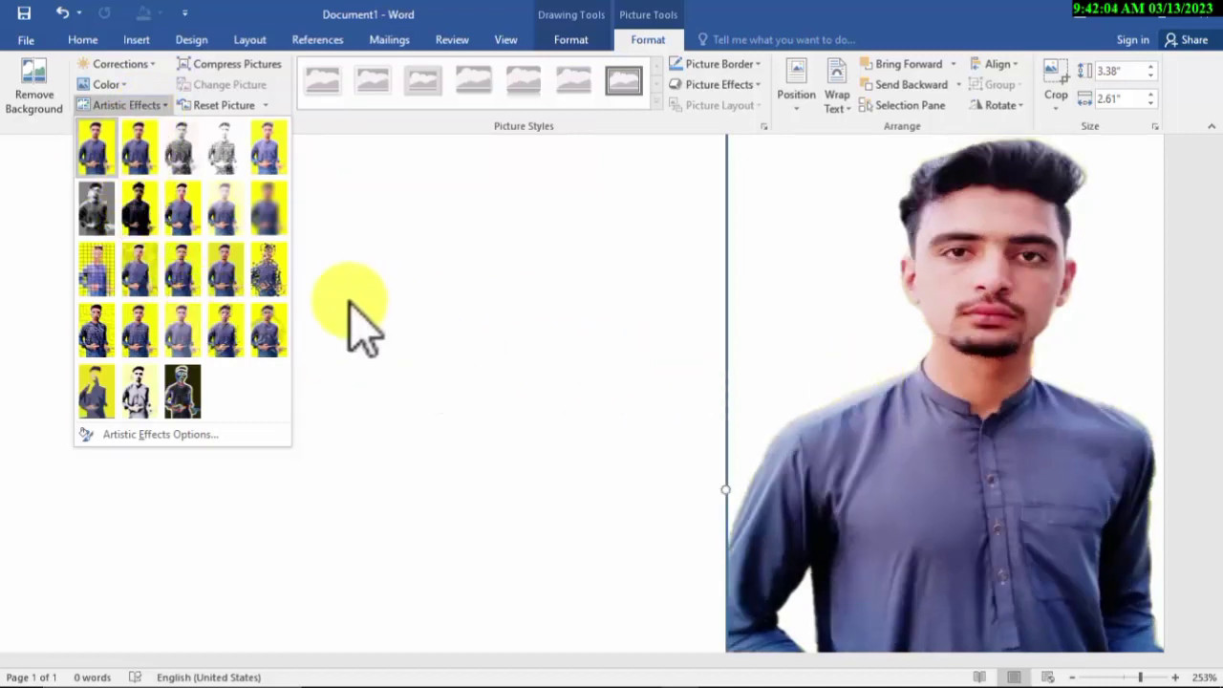
click(261, 274)
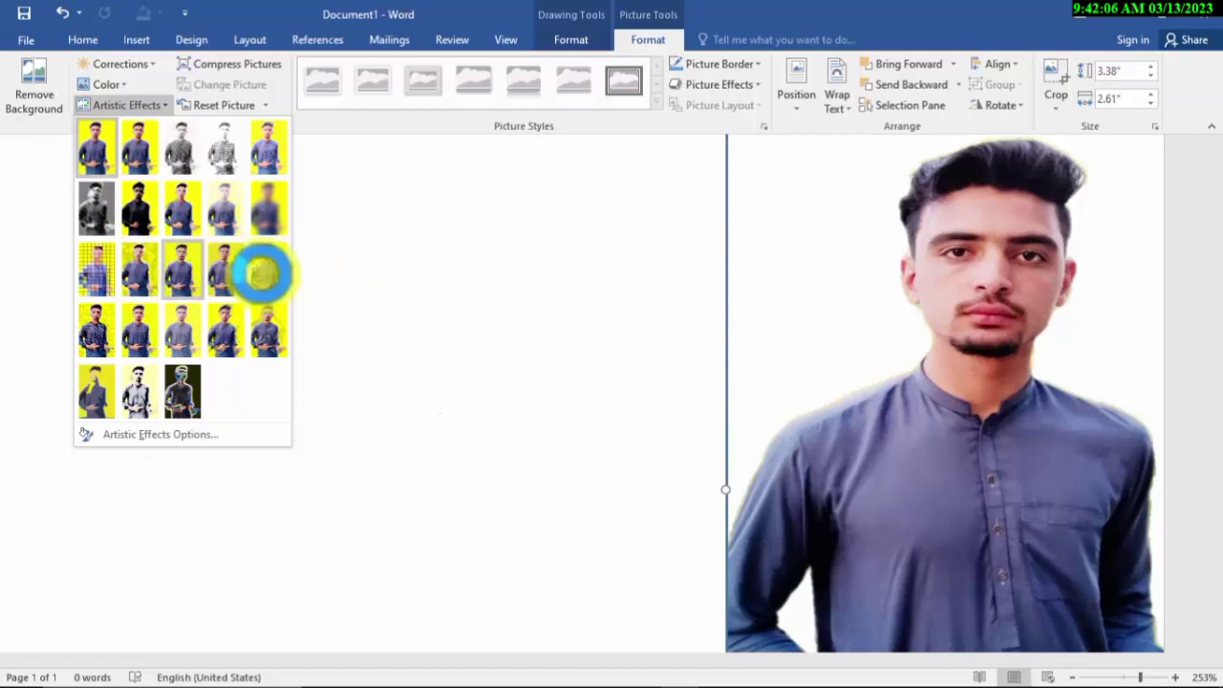
click(264, 206)
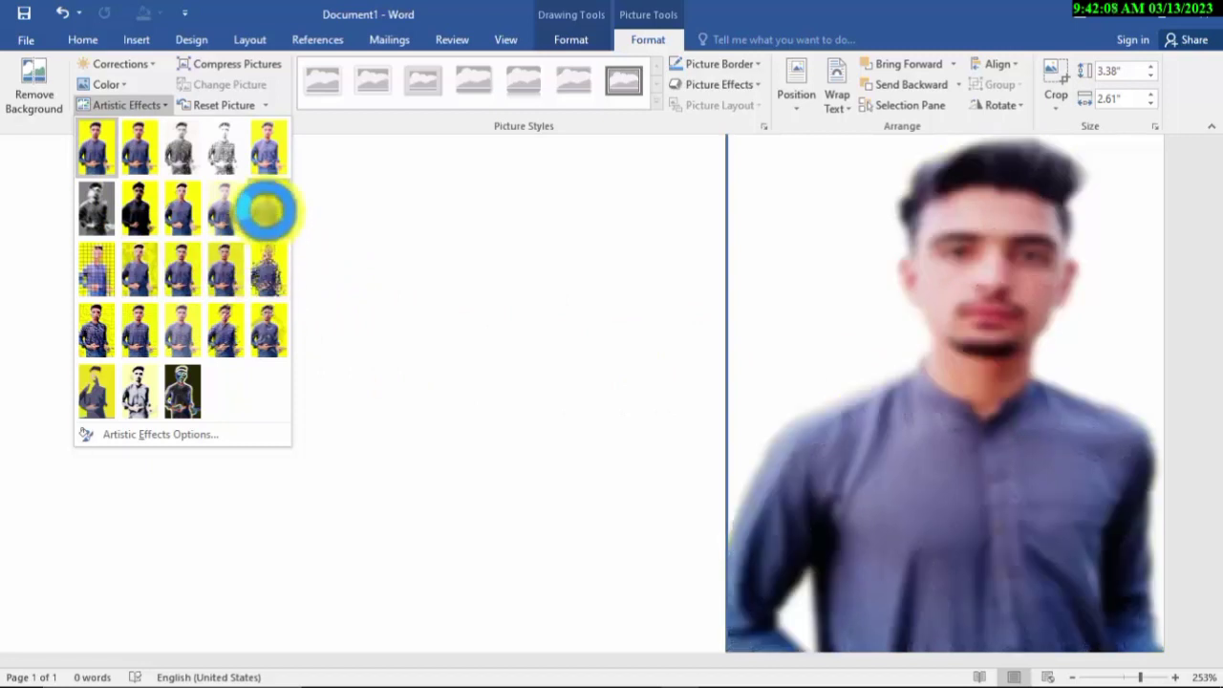
drag(164, 252, 164, 336)
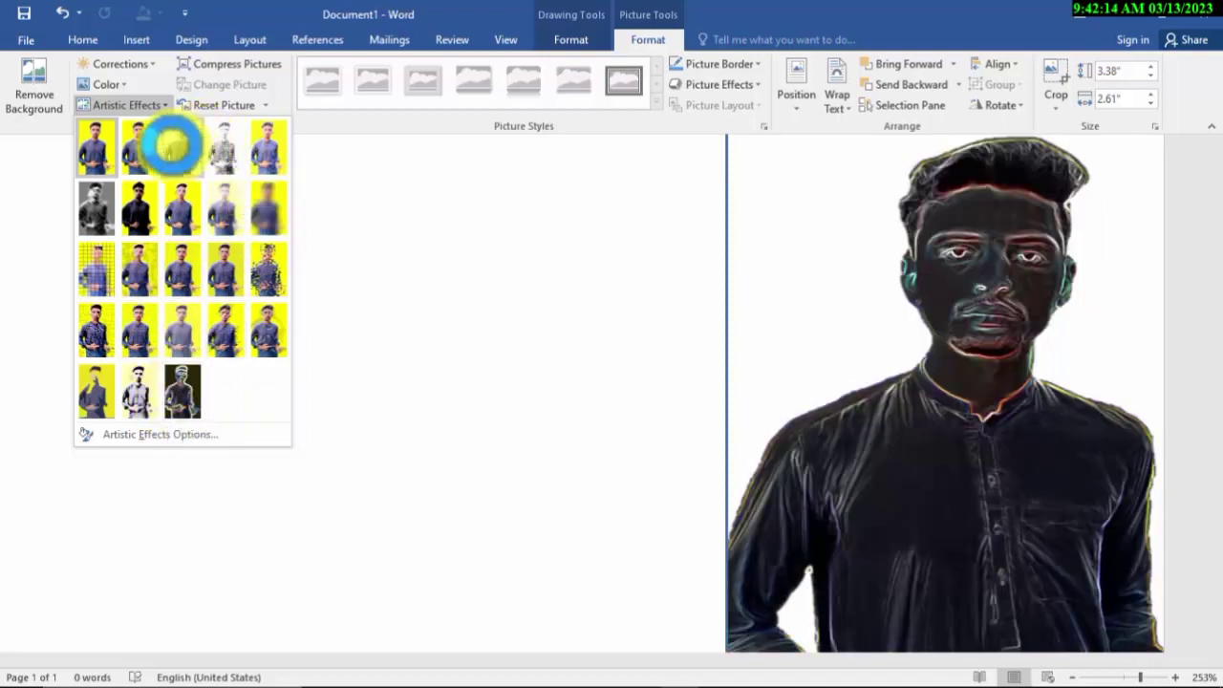
click(108, 151)
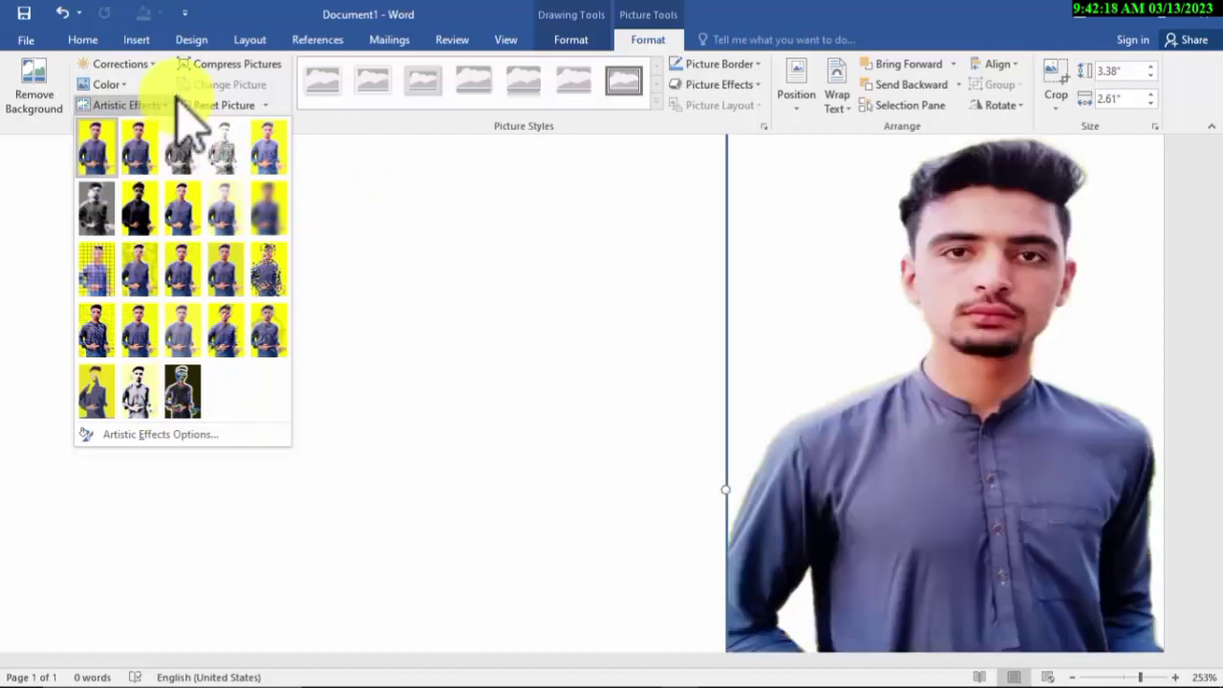
click(442, 218)
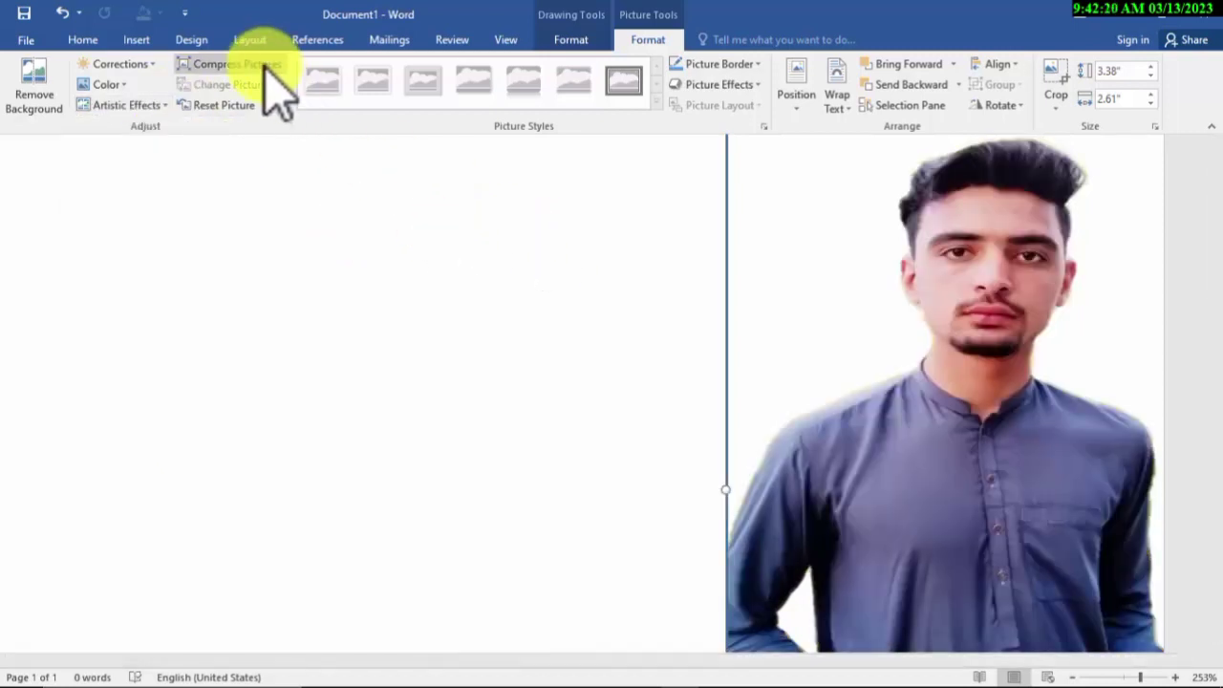
Cancel Compress Pictures and use Reset Picture & Size to restore the yellow background
click(266, 65)
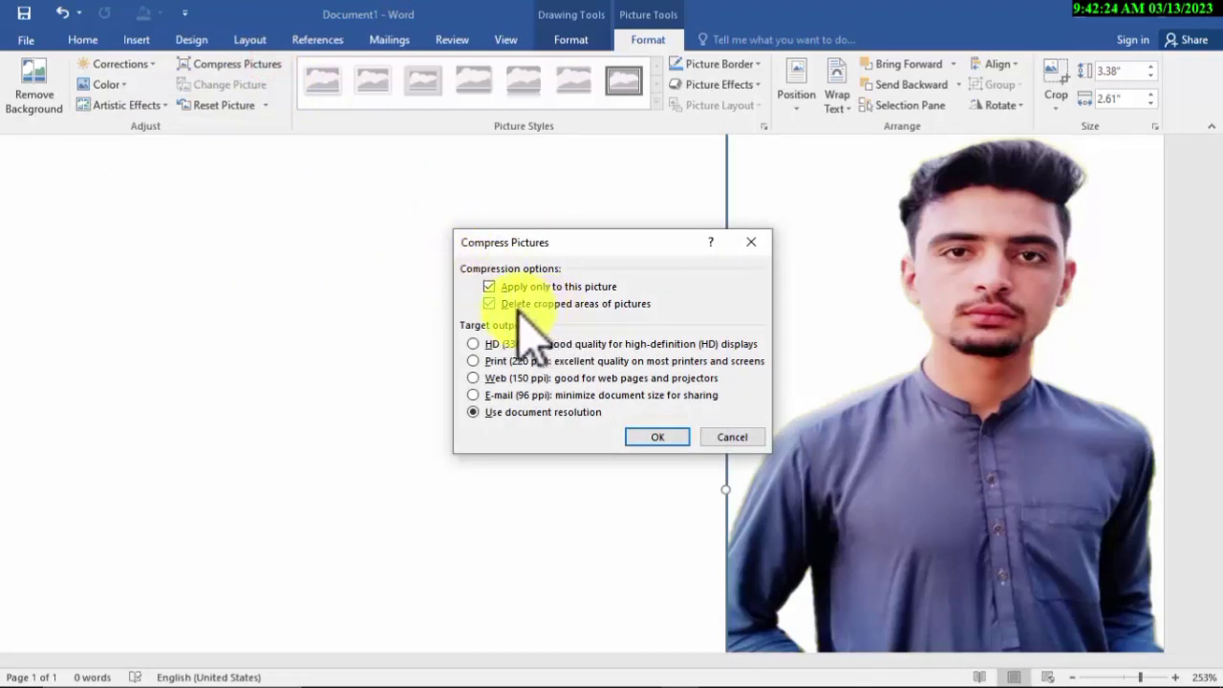
click(732, 437)
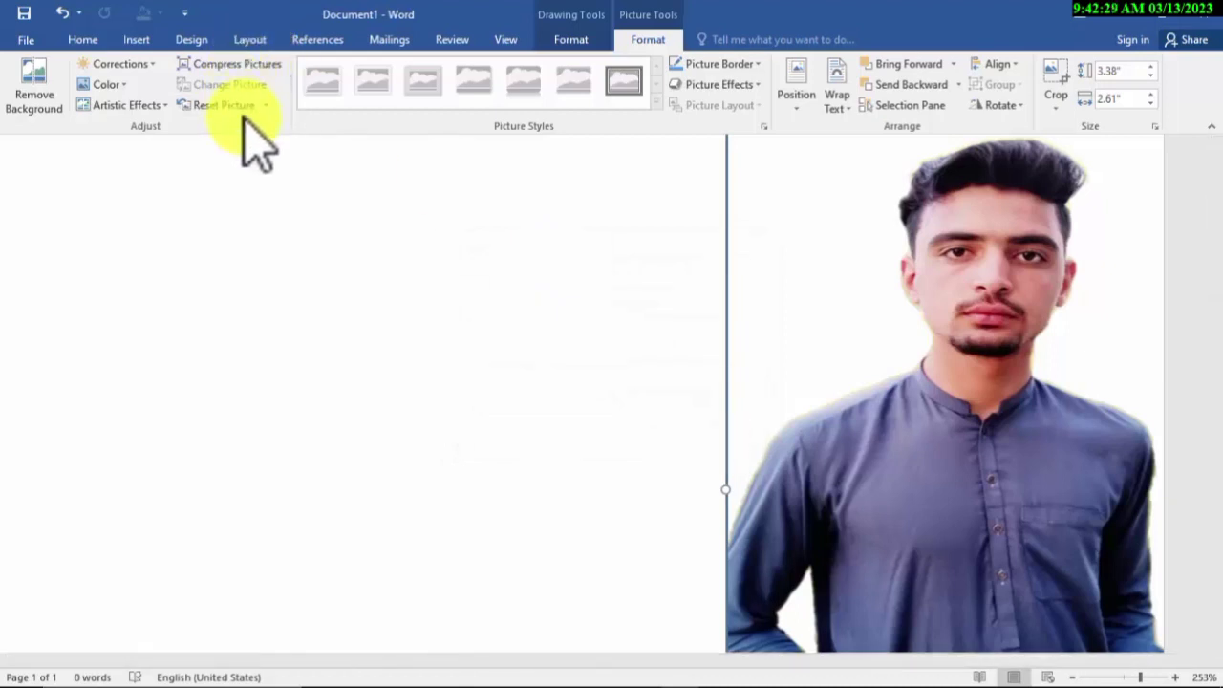
click(241, 107)
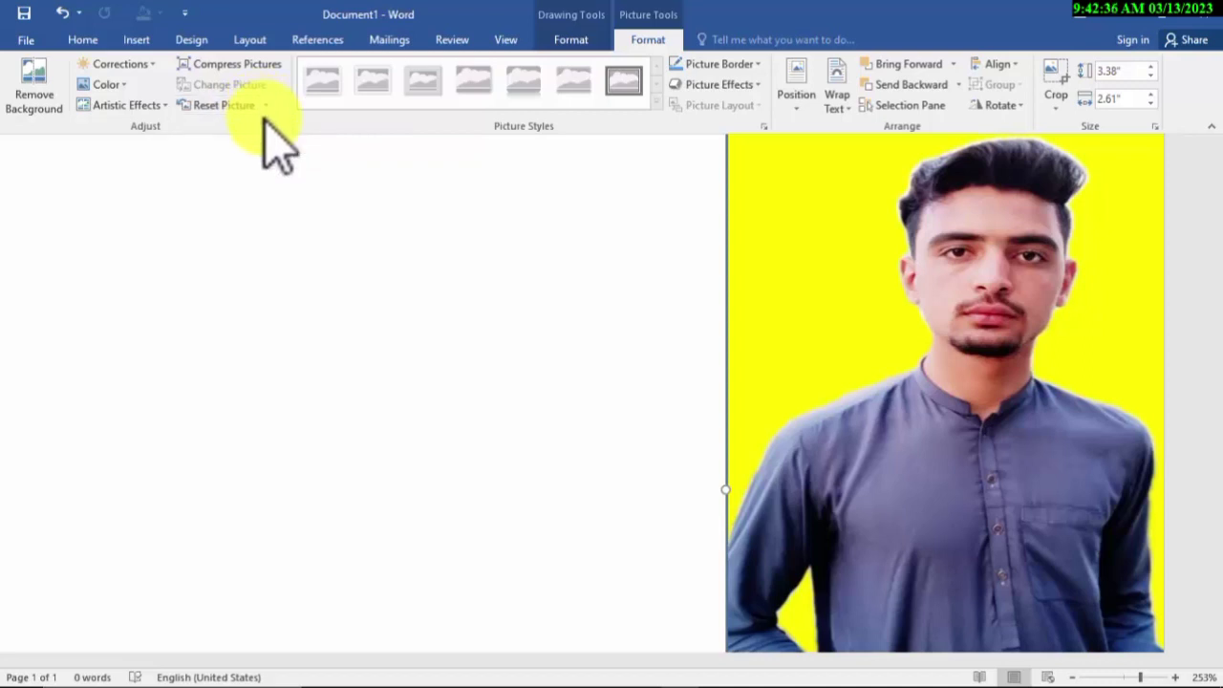
click(266, 105)
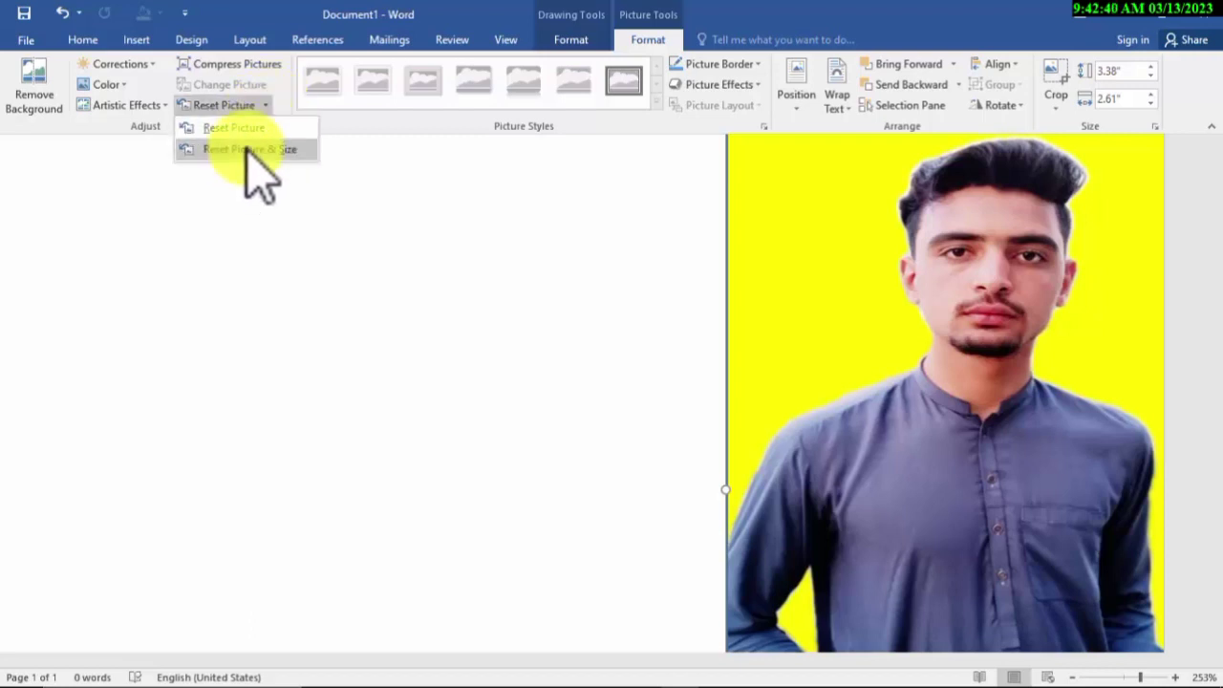
click(246, 150)
Drag the photo to the top centre of the page
mouse_move(981, 404)
mouse_down()
mouse_move(534, 408)
mouse_move(792, 382)
mouse_up()
scroll(550, 421, down, 6)
mouse_move(748, 338)
mouse_down()
mouse_move(708, 236)
mouse_move(564, 269)
mouse_up()
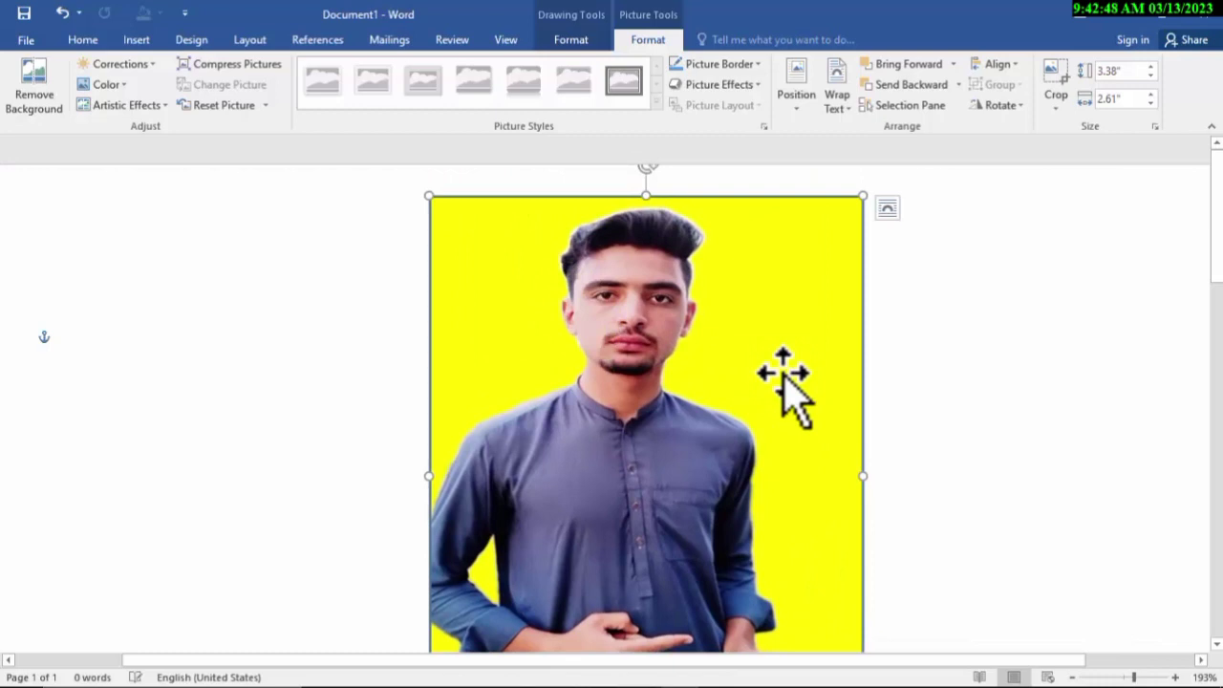
Select the photo and give it a red Picture Border at 6 pt weight
click(940, 355)
click(633, 263)
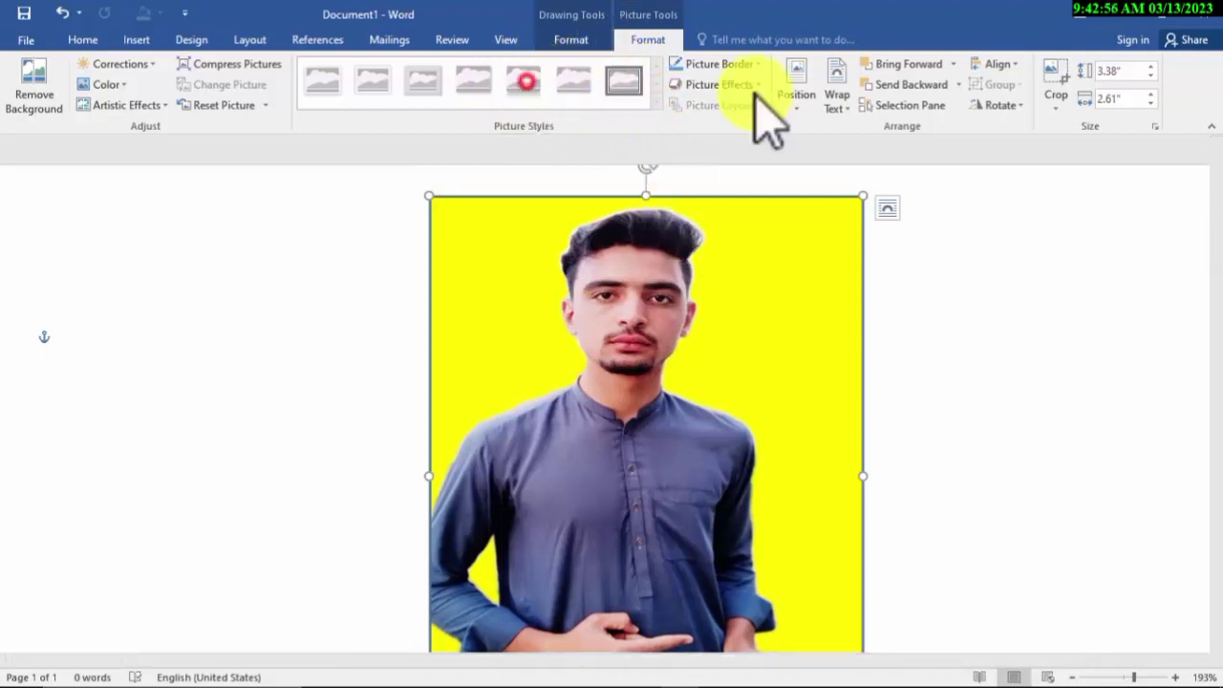
click(731, 65)
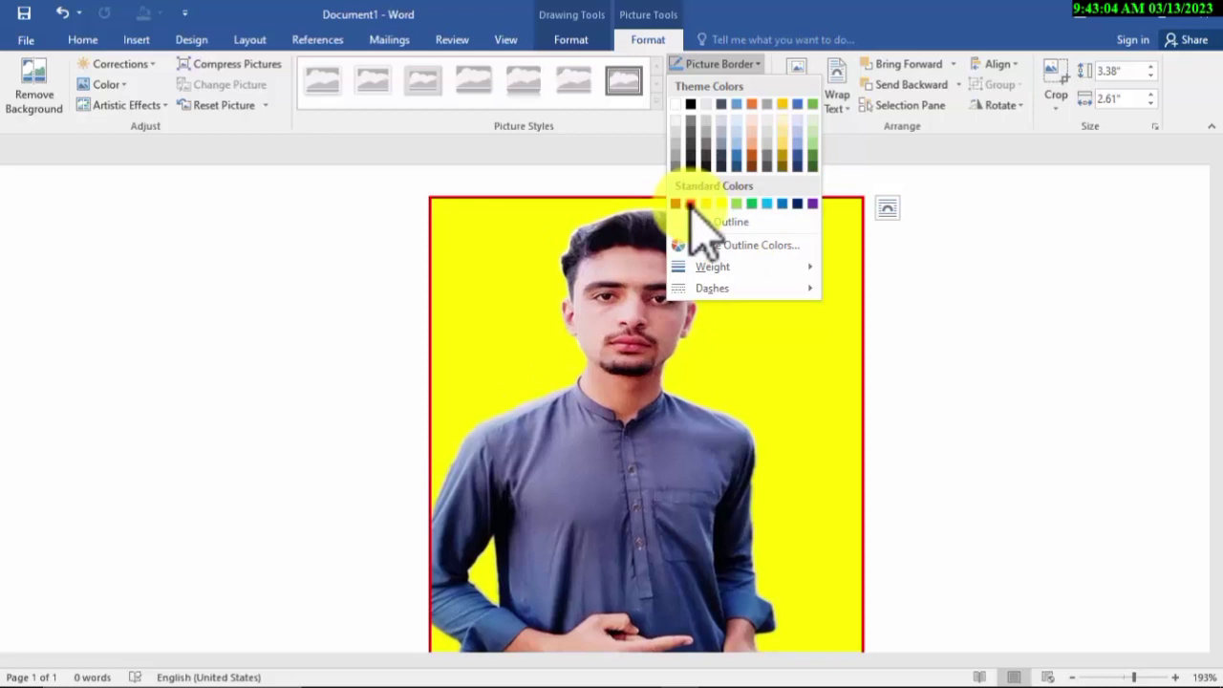
click(690, 203)
click(750, 64)
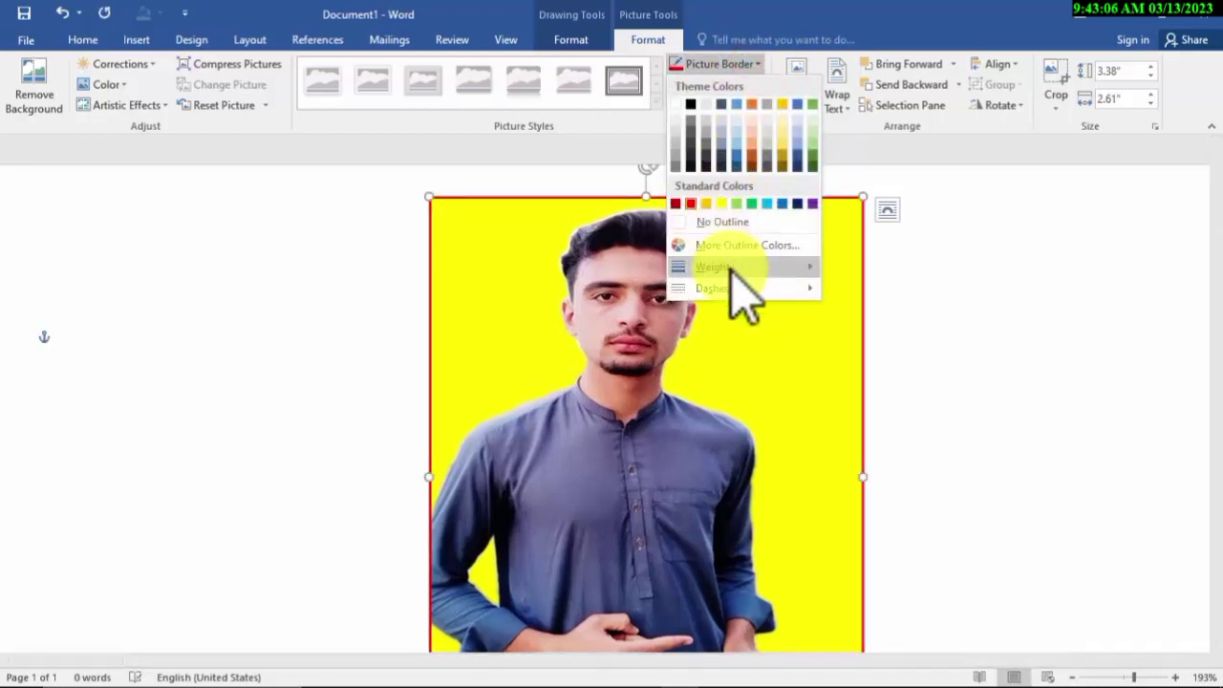
mouse_move(713, 267)
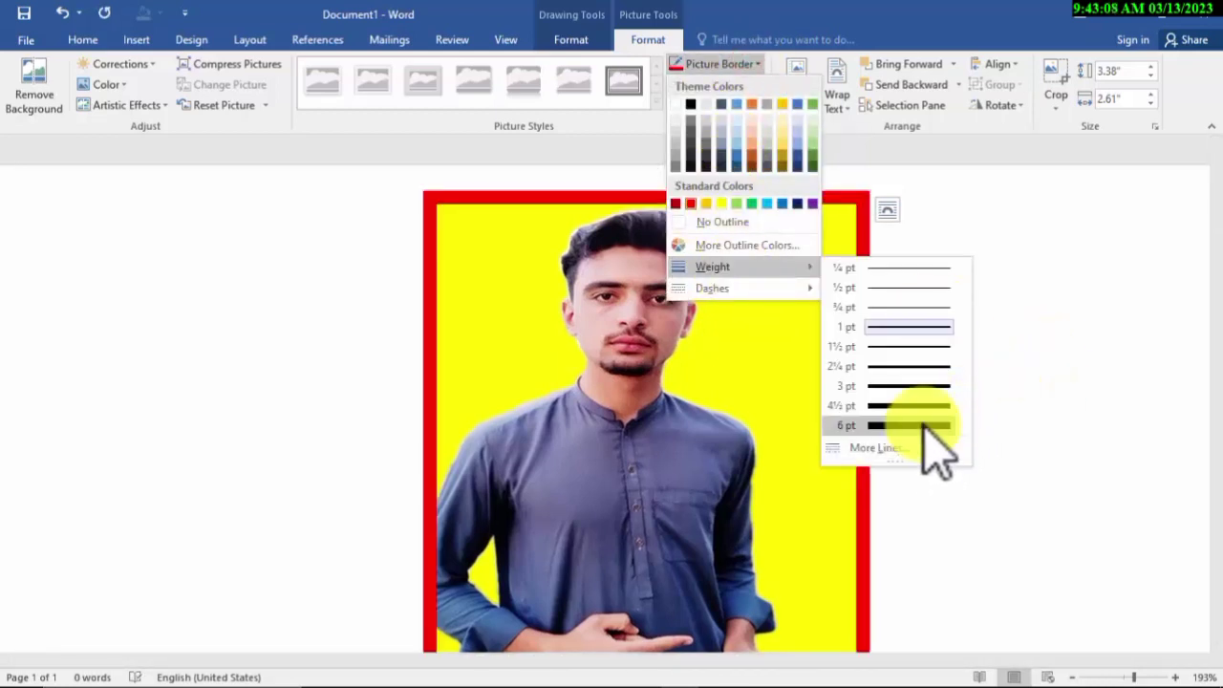
click(924, 425)
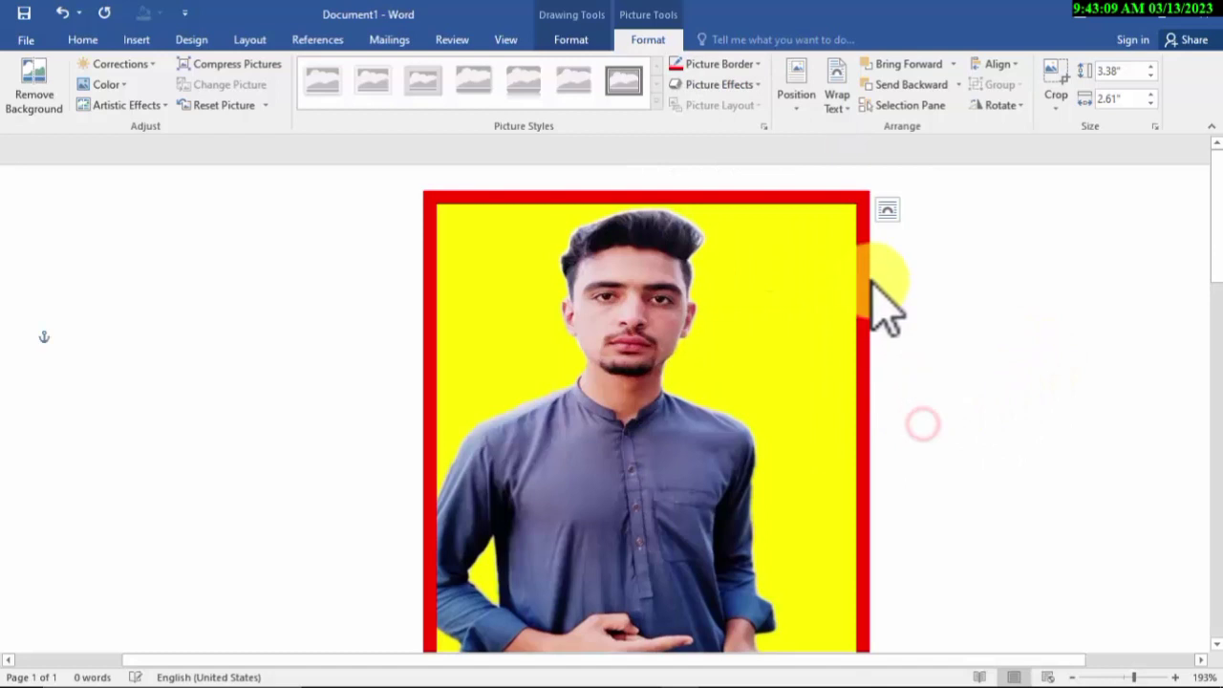
click(719, 64)
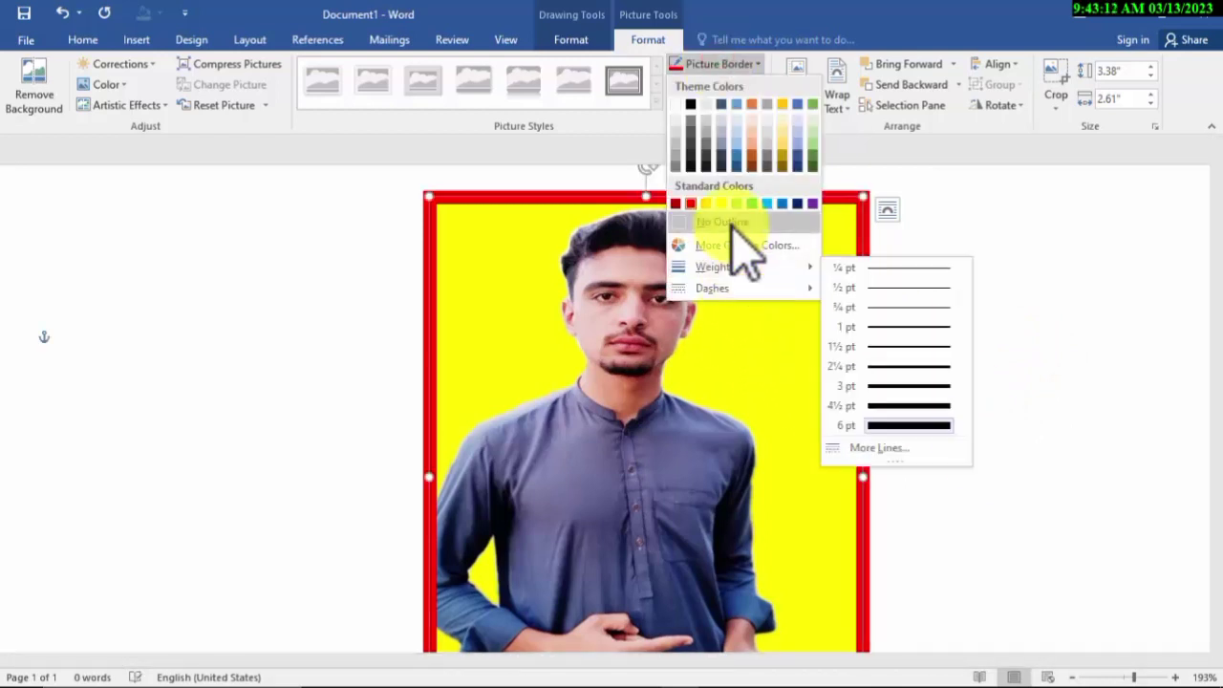
mouse_move(713, 267)
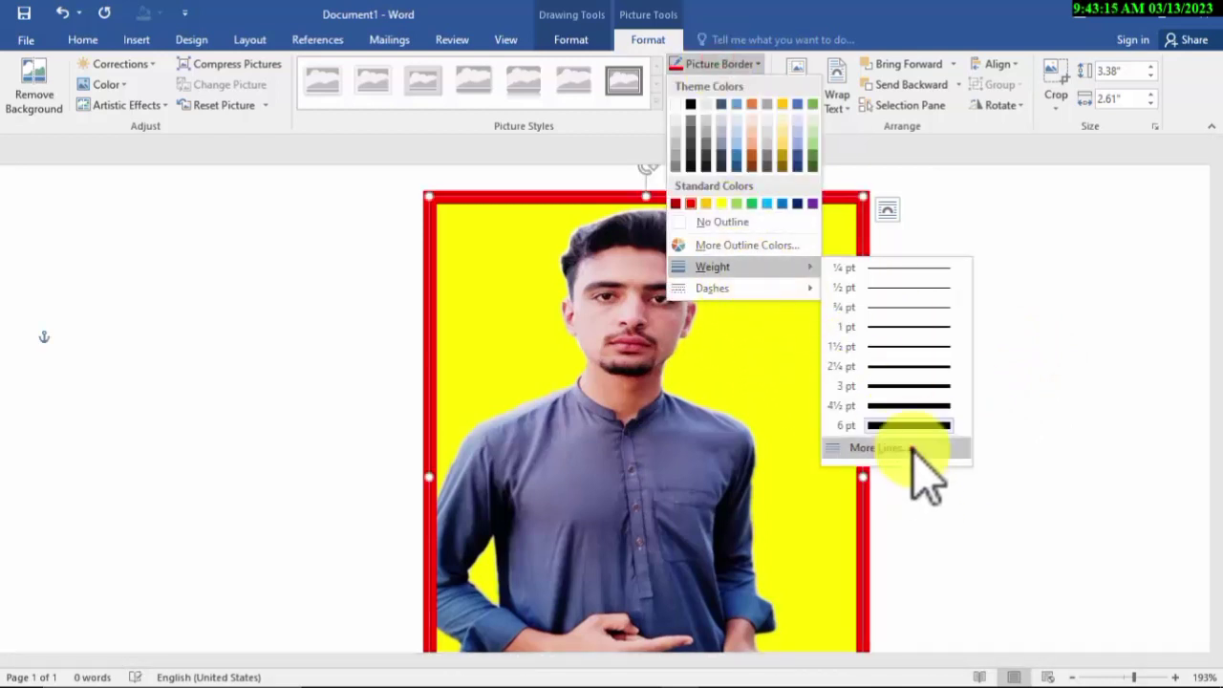
In Format Picture, raise the border's Line Width to 9 pt with the spinner
click(908, 448)
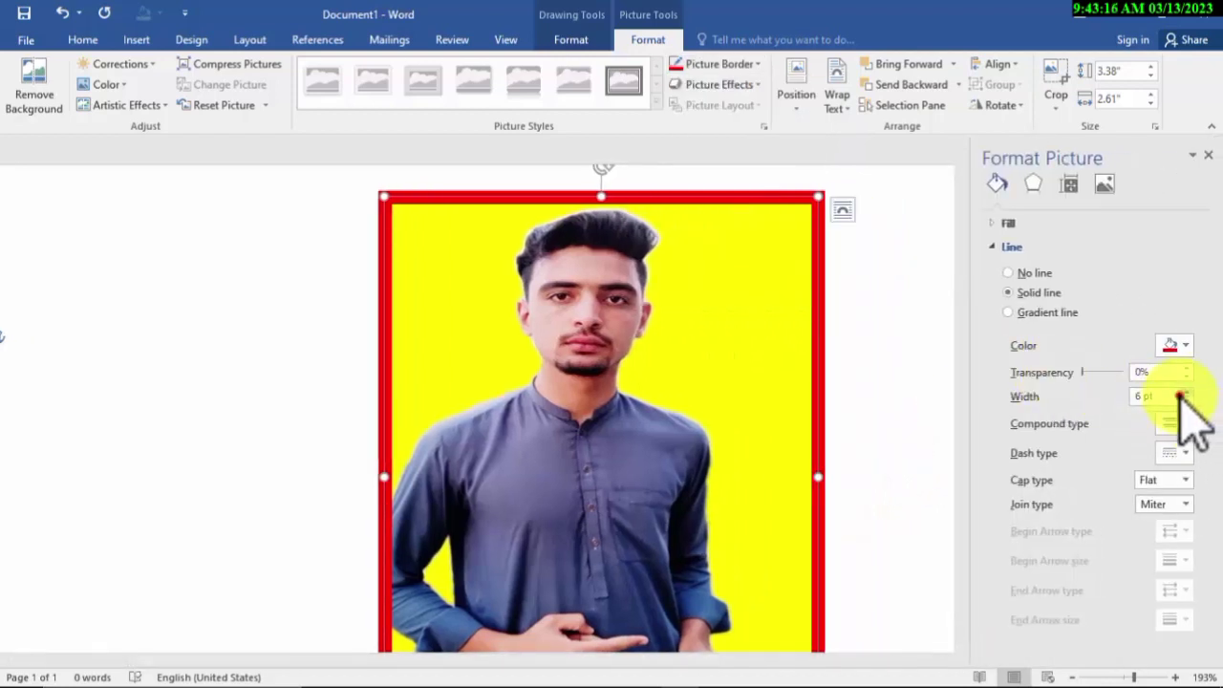
click(1186, 392)
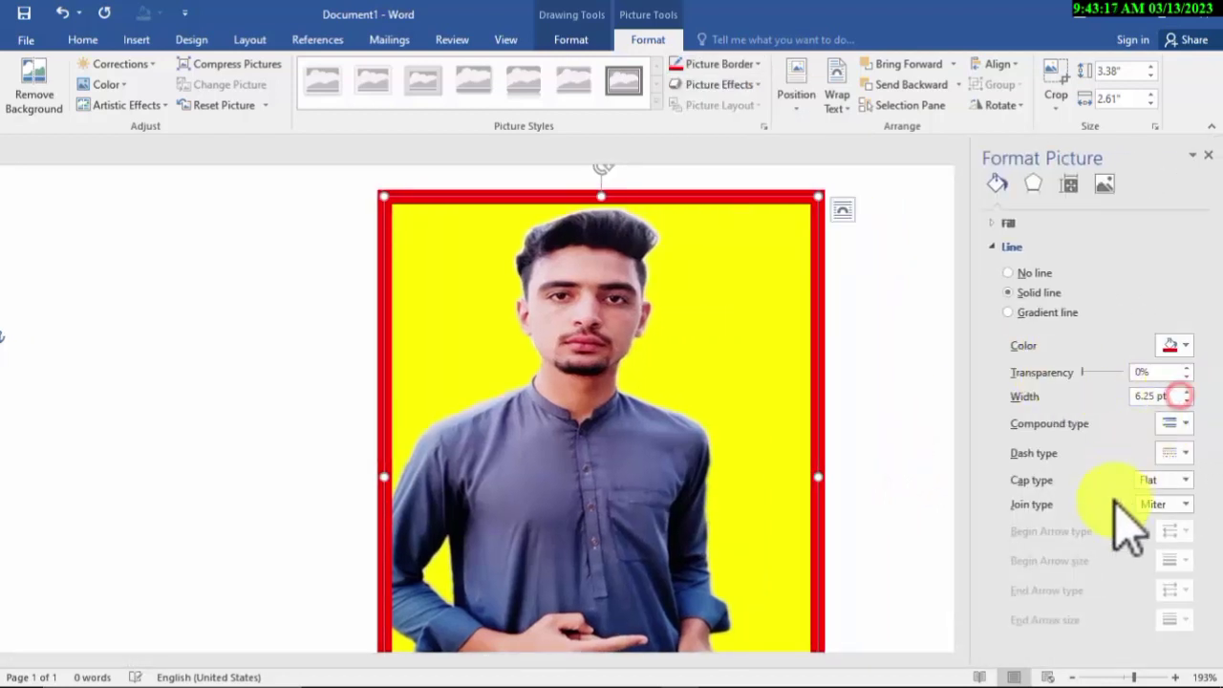
click(1187, 392)
click(1187, 392)
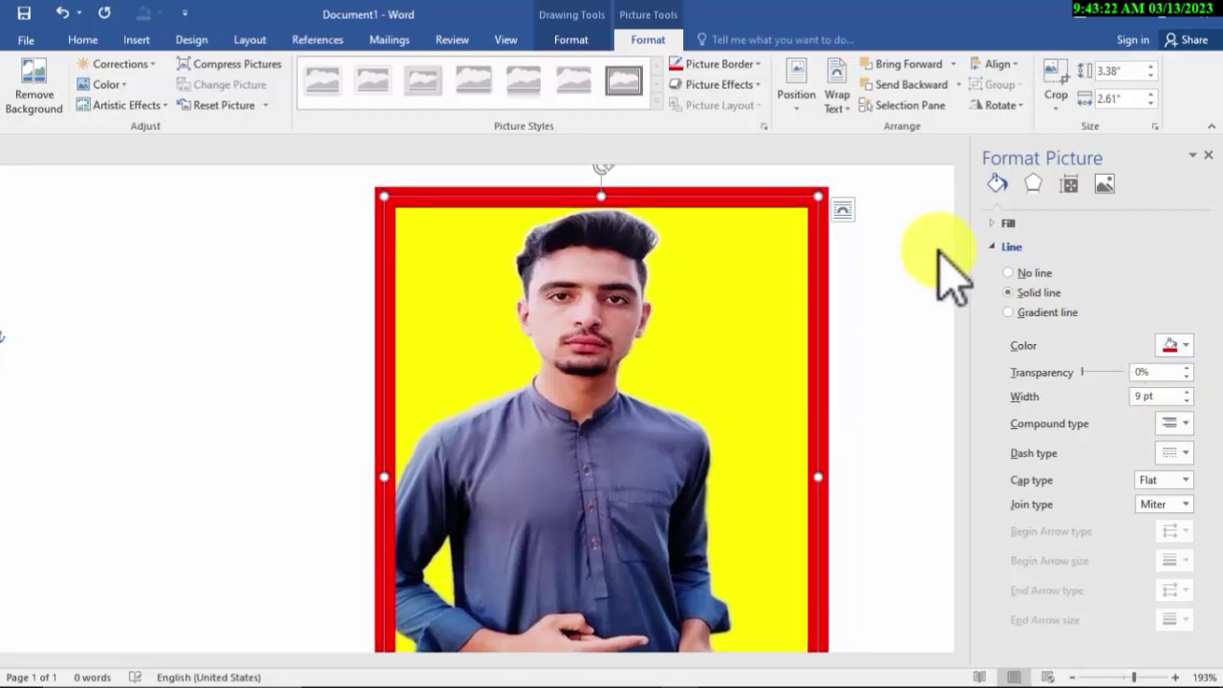
click(732, 62)
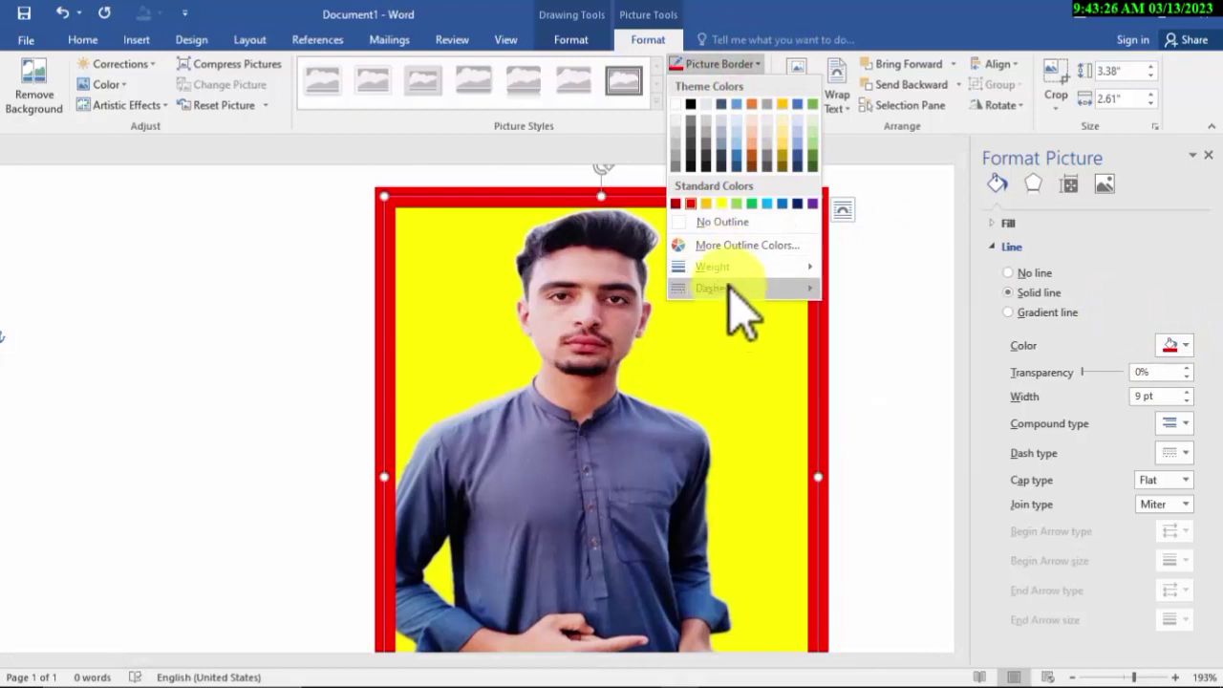
mouse_move(713, 288)
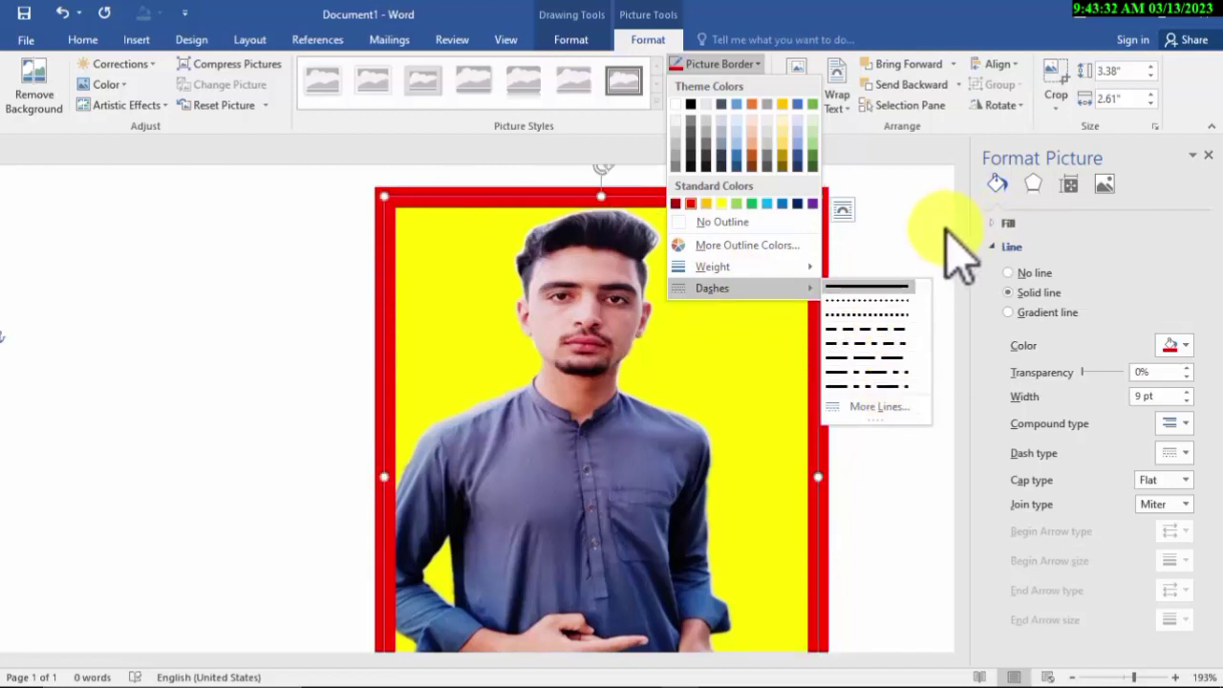
click(874, 225)
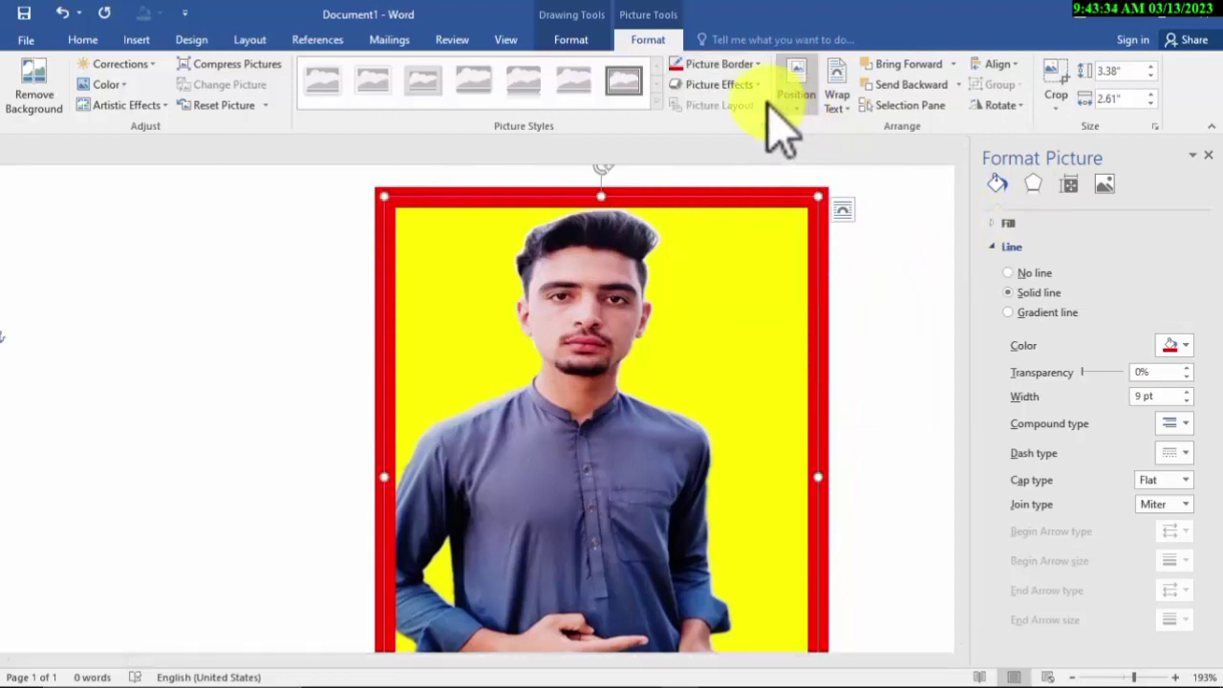
Apply an Outer Center shadow and a green Glow variation from Picture Effects
click(723, 86)
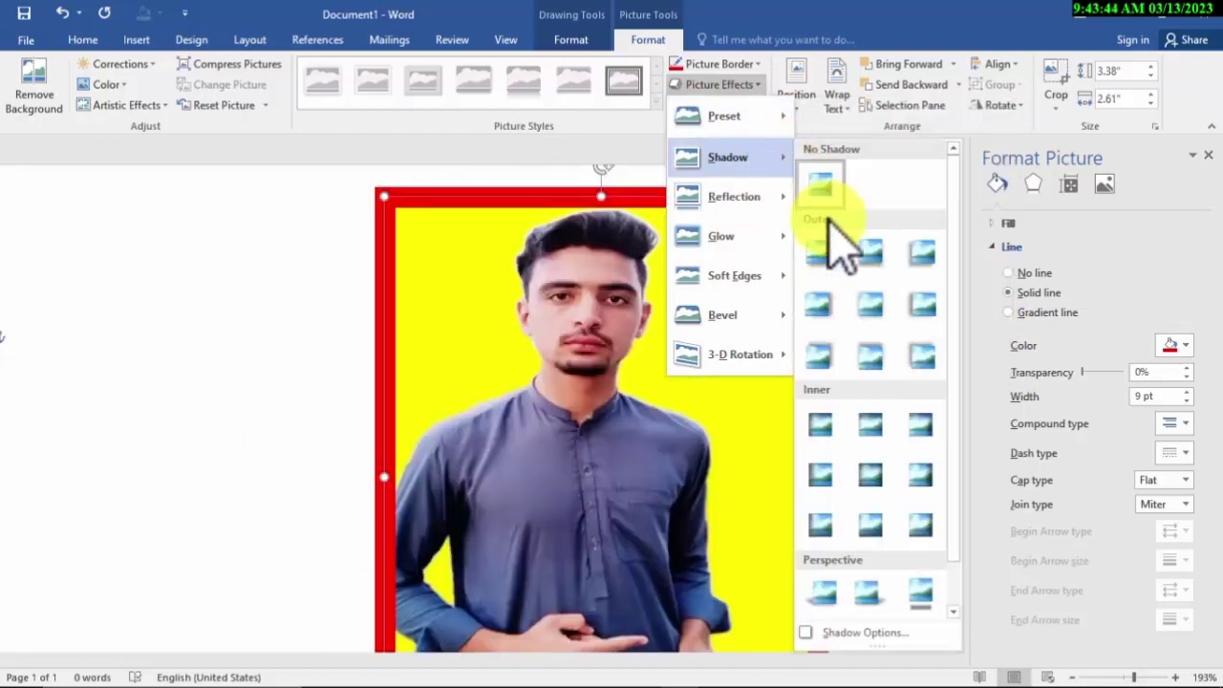
mouse_move(728, 156)
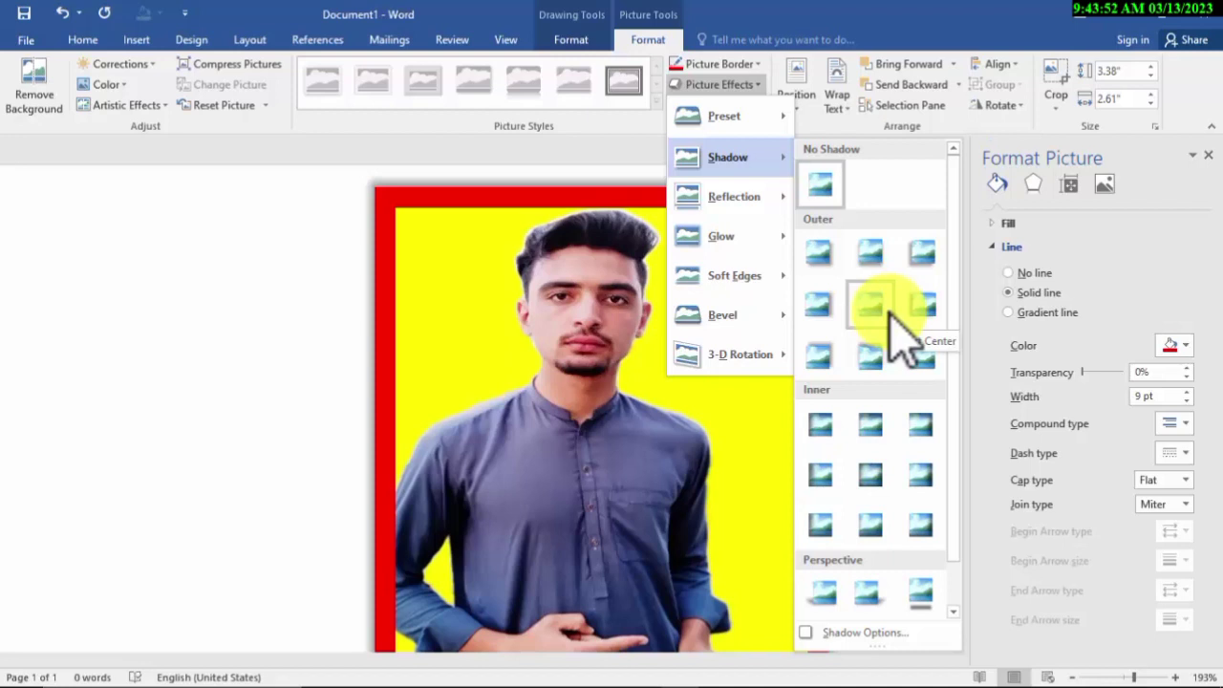
click(896, 325)
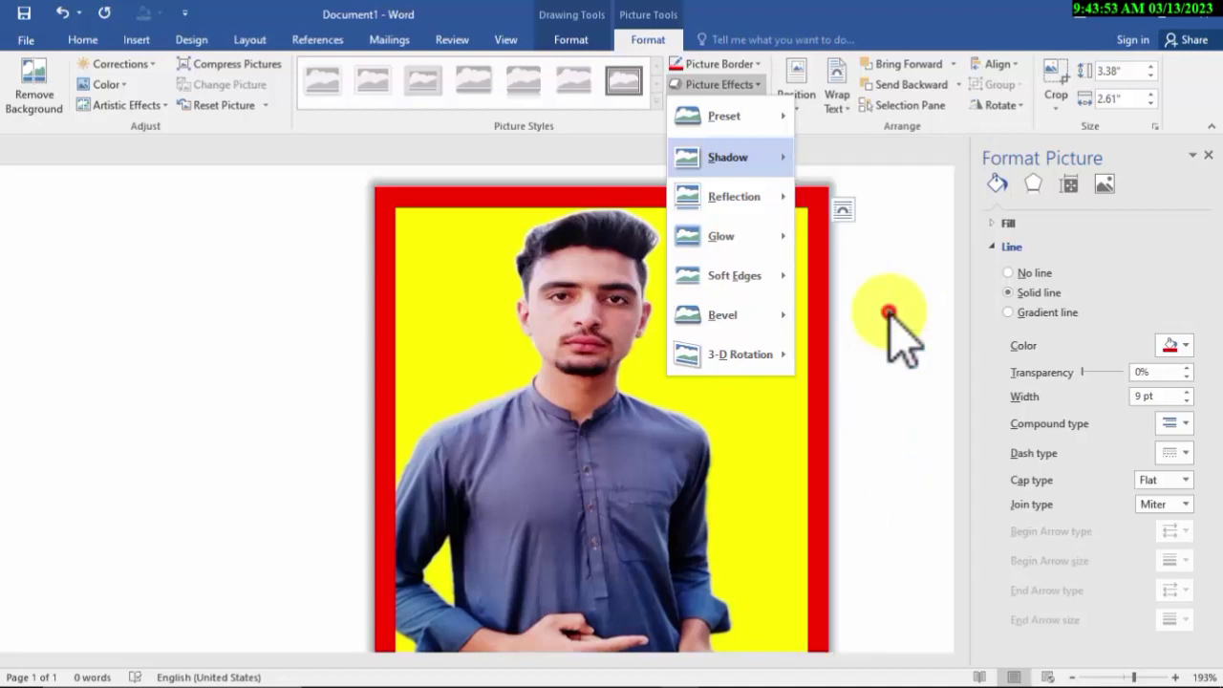
click(751, 87)
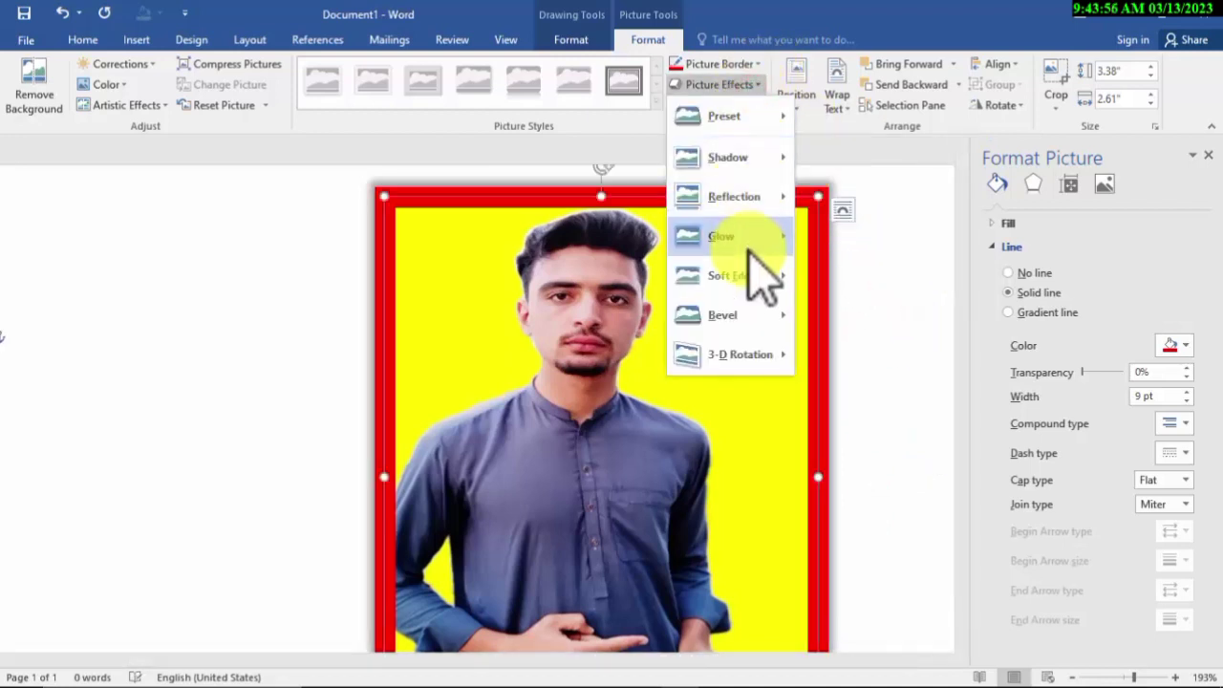
mouse_move(734, 196)
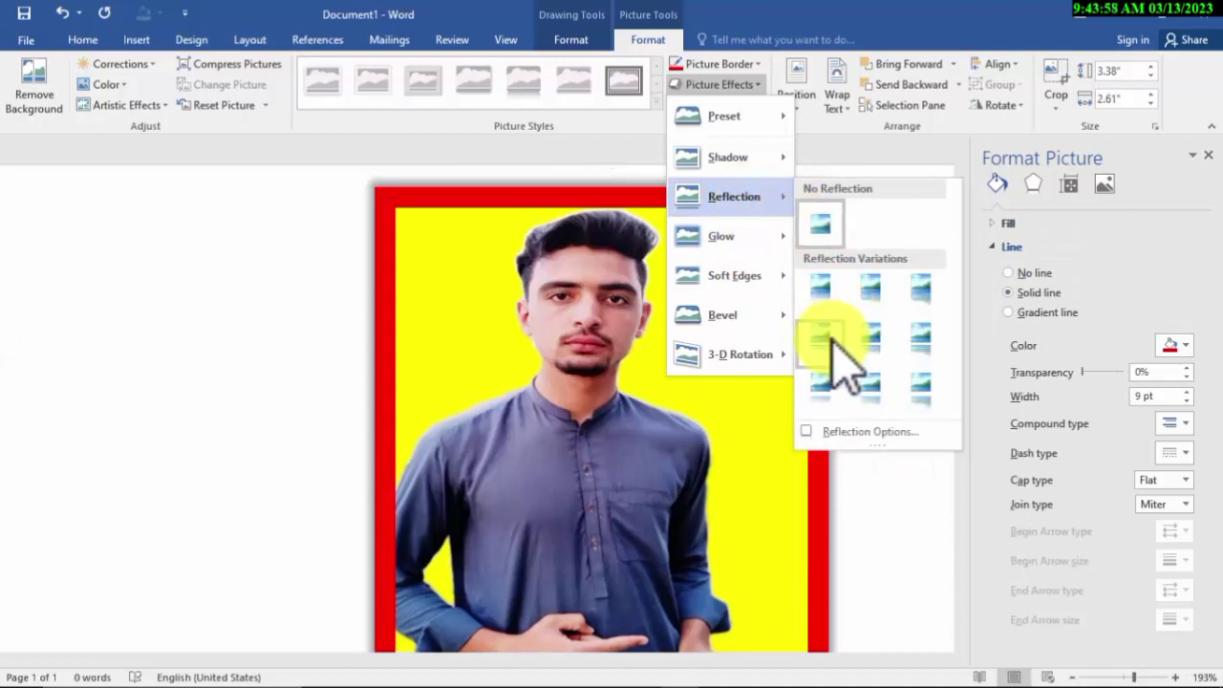
scroll(874, 465, down, 8)
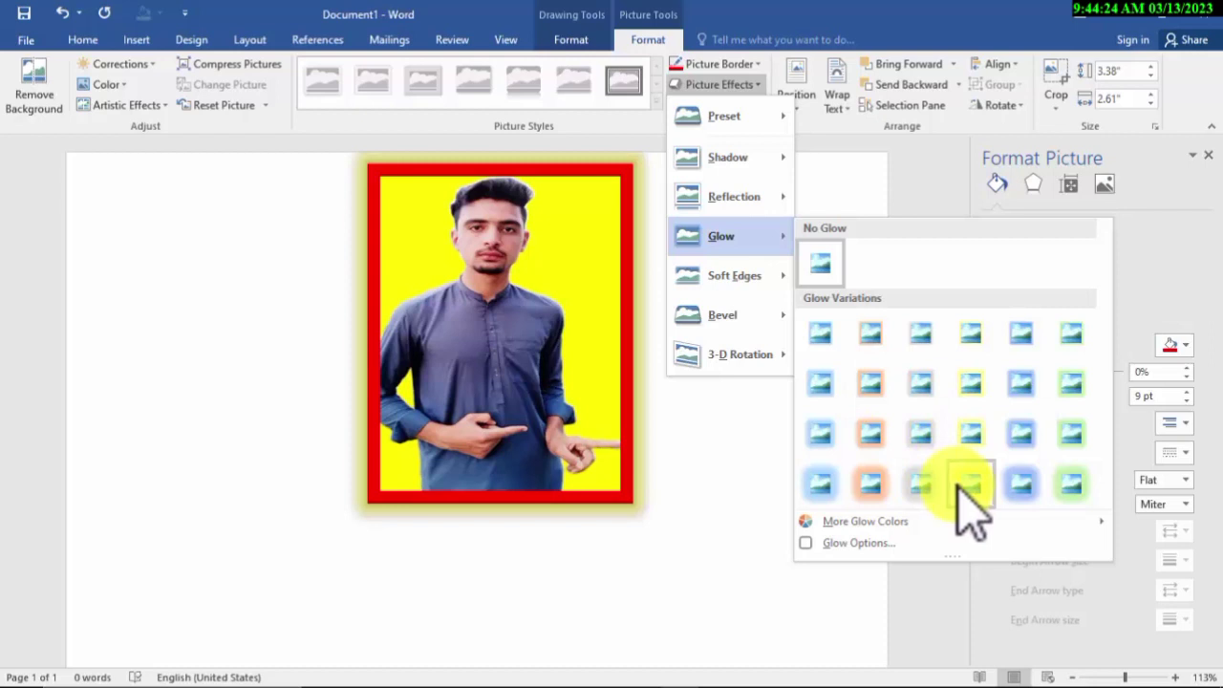
click(1072, 481)
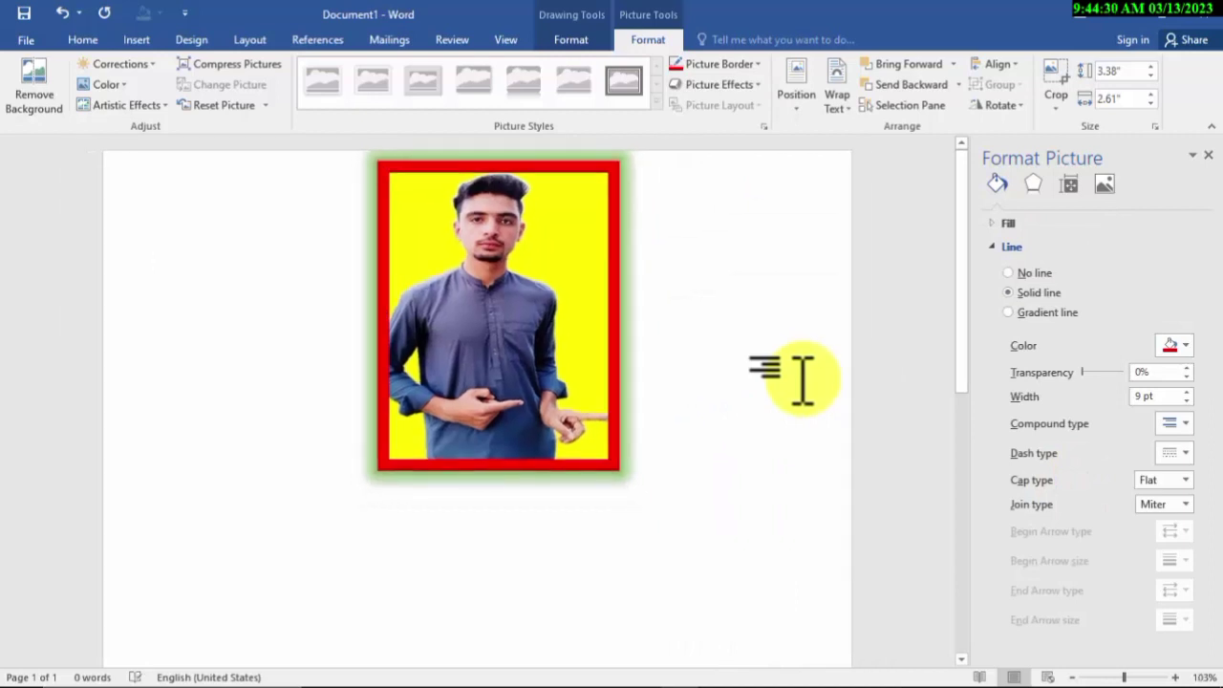
Nudge the picture, browse Position without choosing, and open the Selection Pane
scroll(801, 377, up, 3)
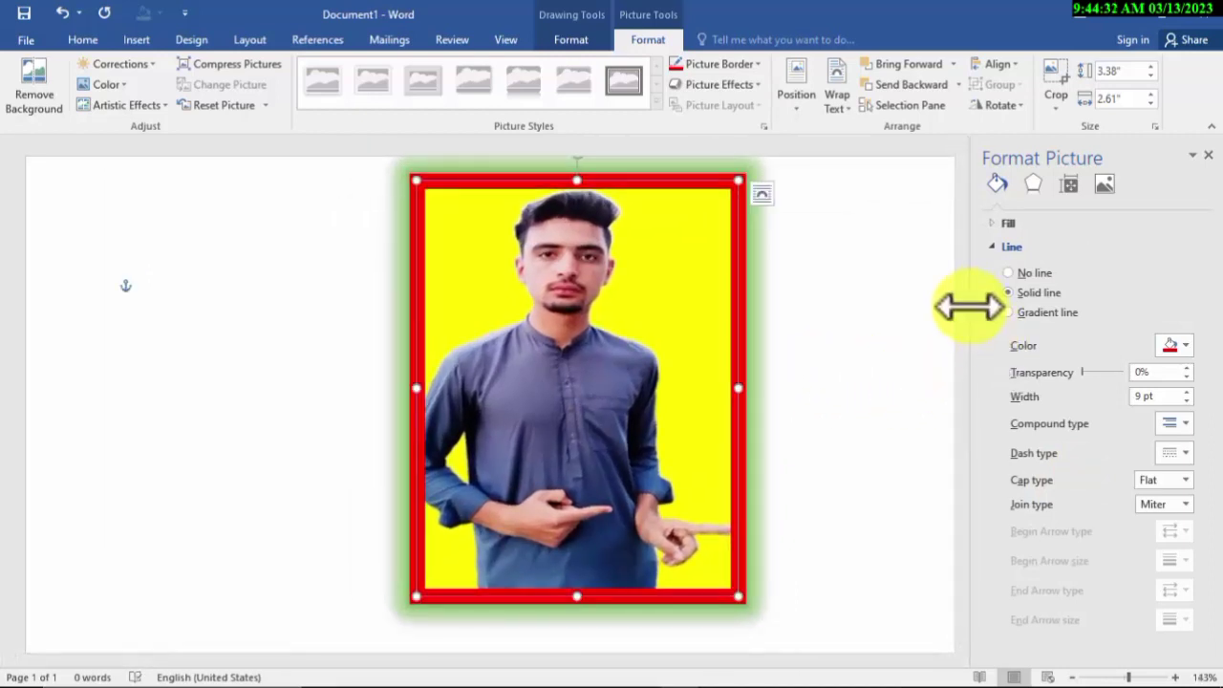
mouse_move(646, 346)
mouse_down()
mouse_move(632, 373)
mouse_move(636, 341)
mouse_up()
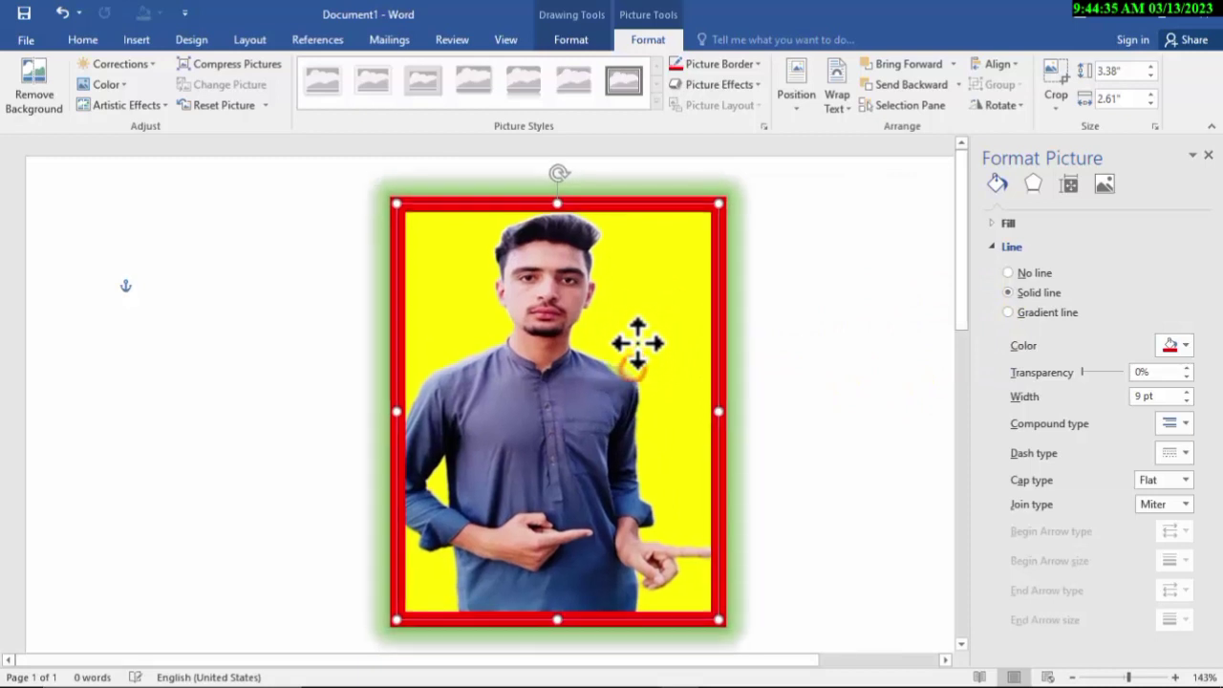
click(796, 86)
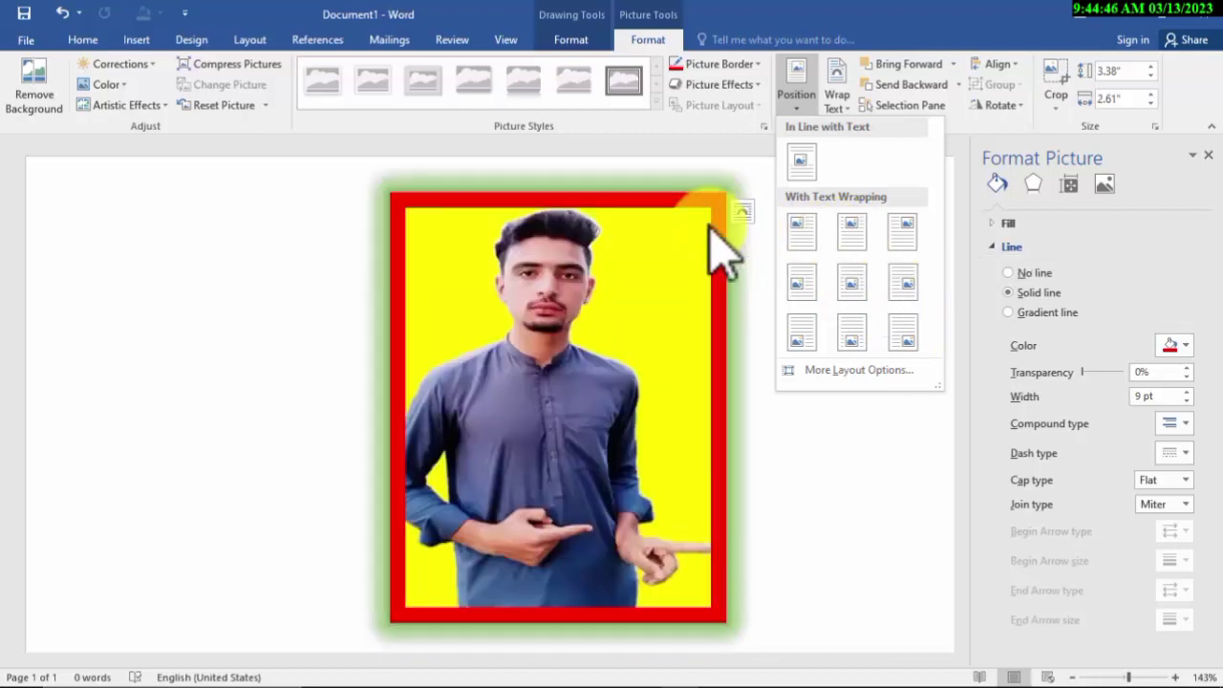
click(892, 566)
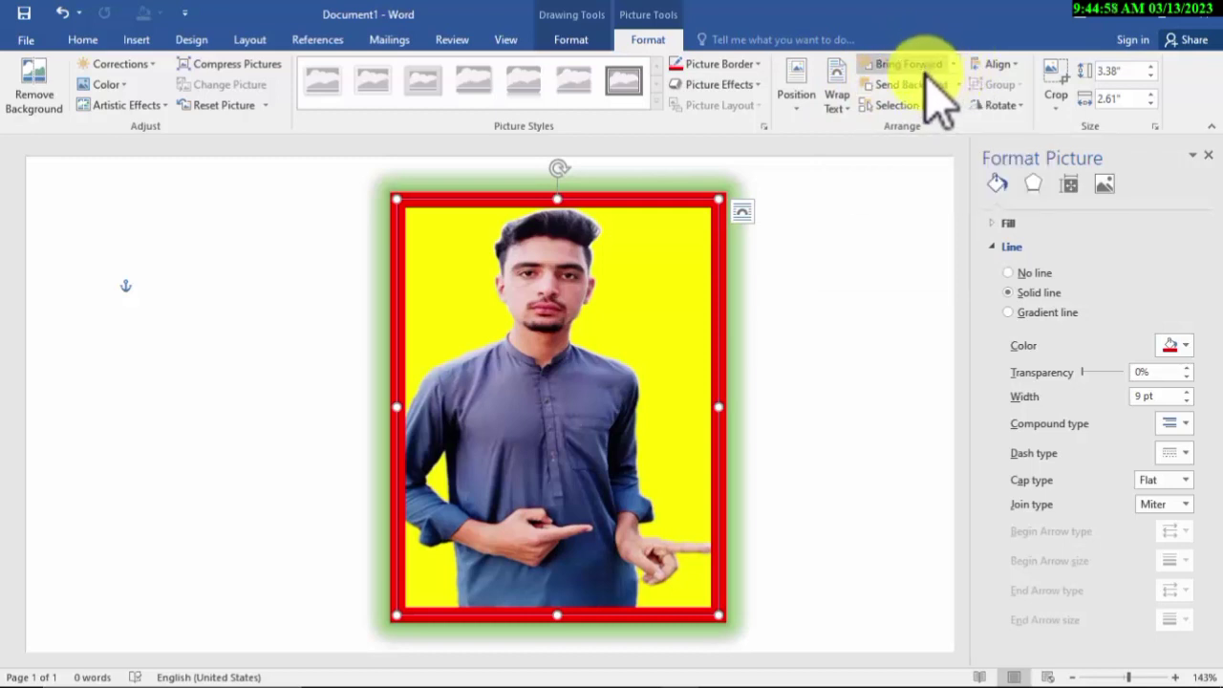
click(908, 105)
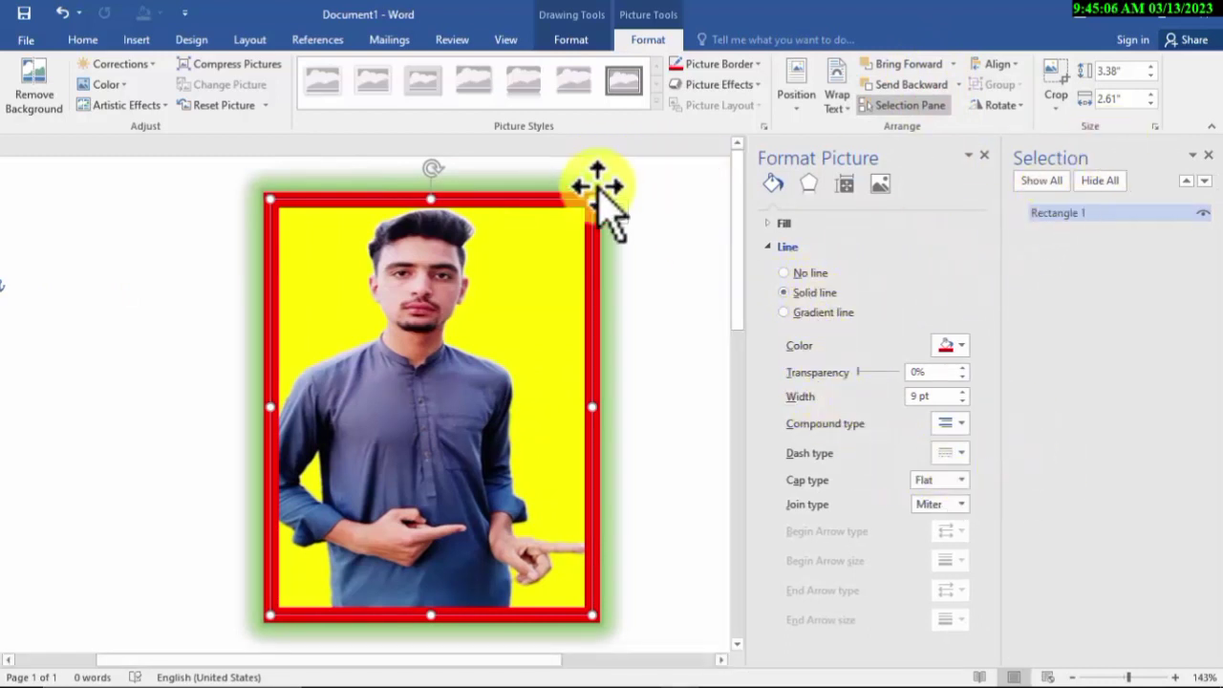
Close the formatting pane and align the picture to the middle of the page
click(983, 155)
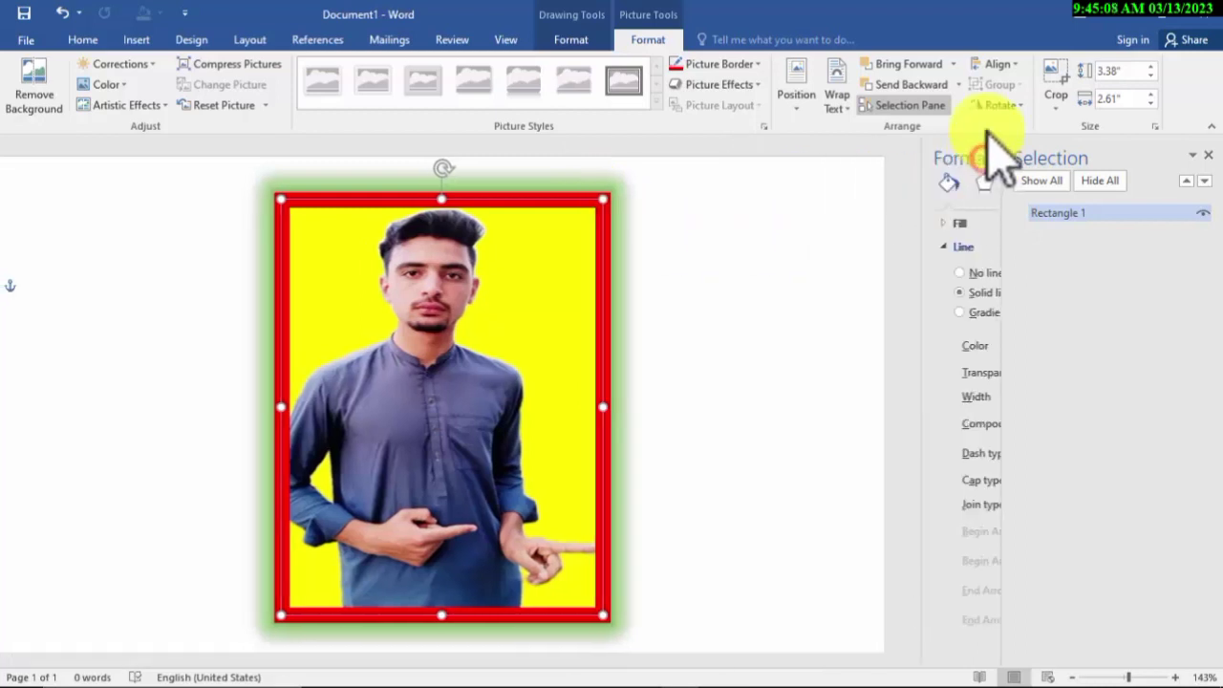
click(998, 64)
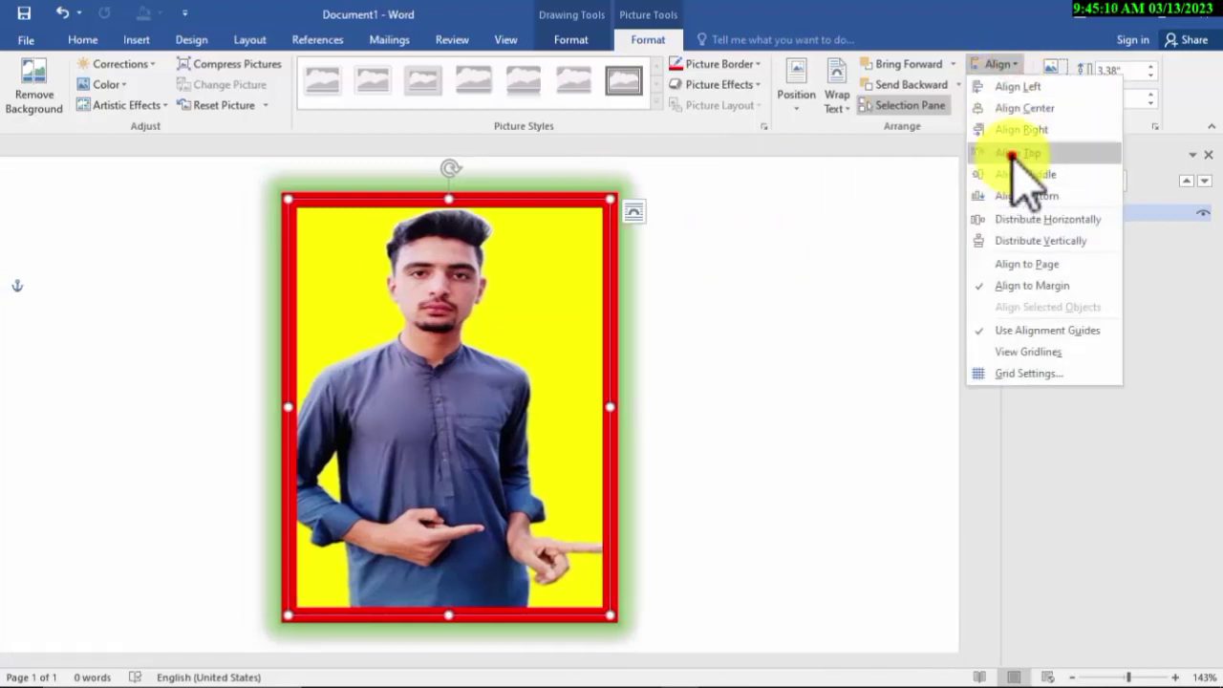
click(1016, 172)
click(1010, 67)
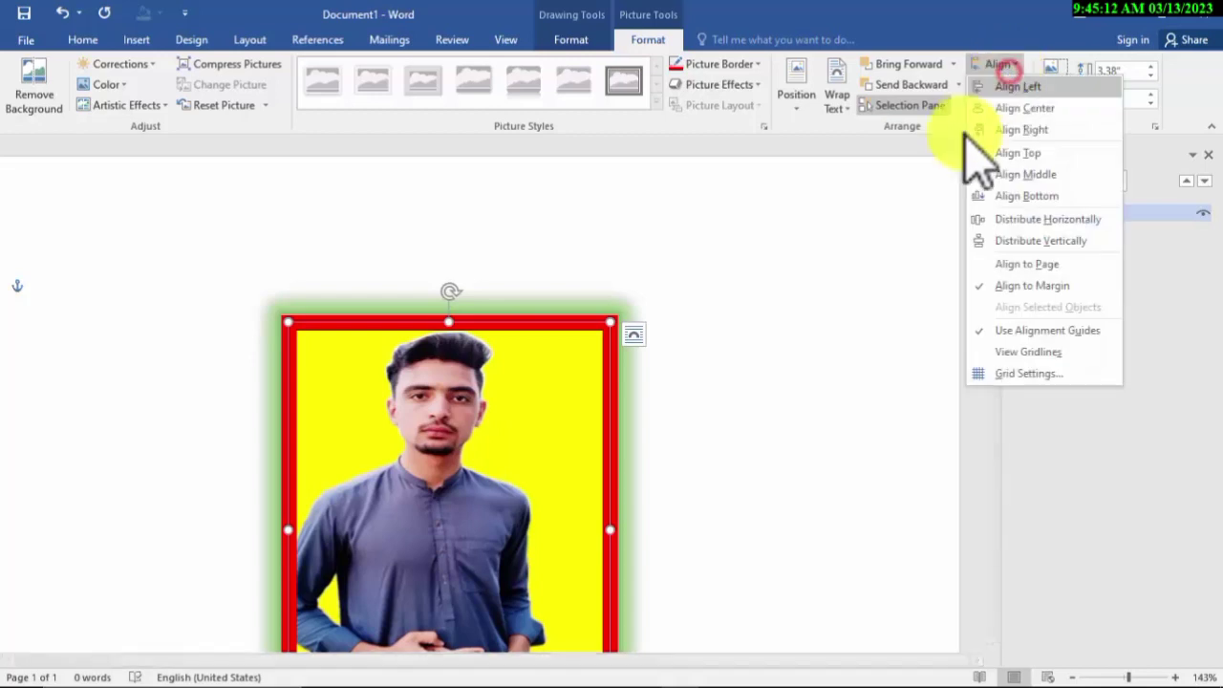
click(847, 301)
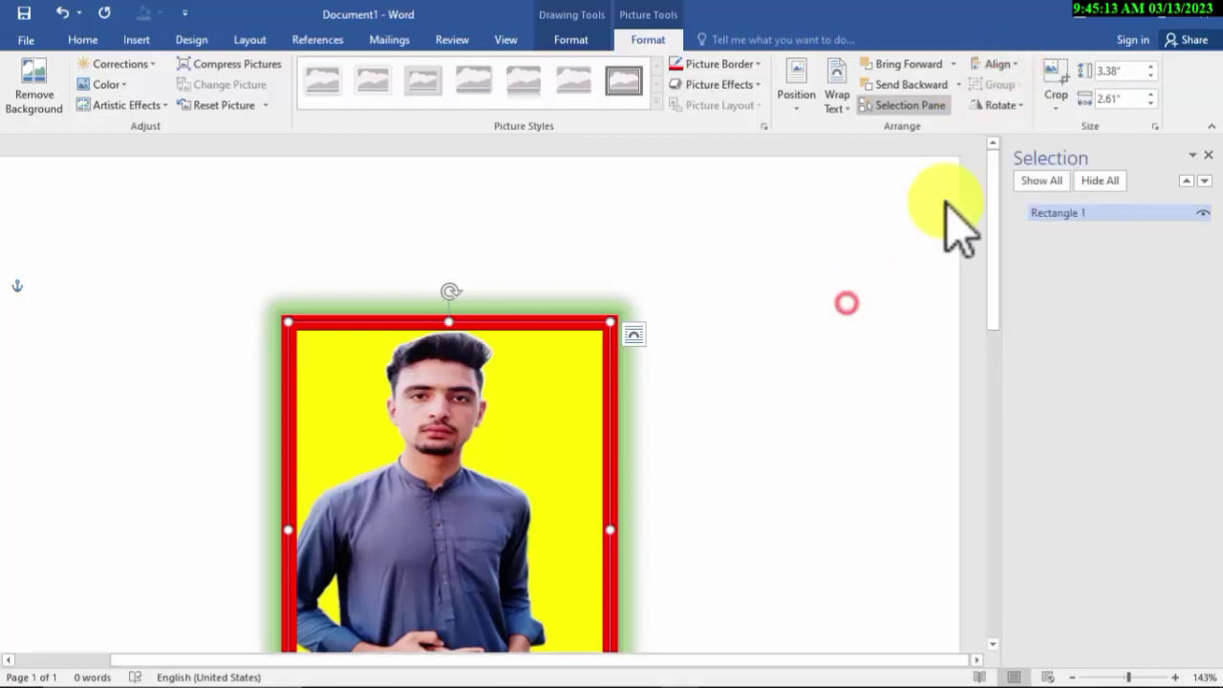
Close the Selection Pane, preview Flip Vertical, and move the picture up and right
click(1001, 108)
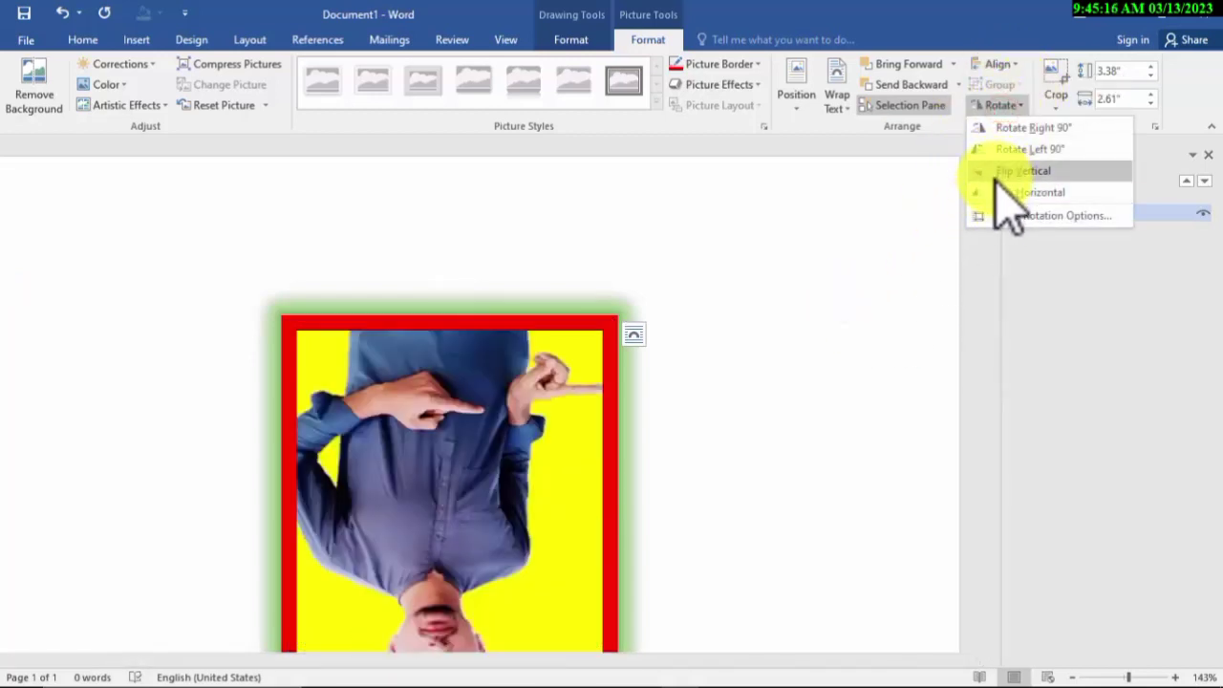
ctrl+scroll(653, 521, up, 5)
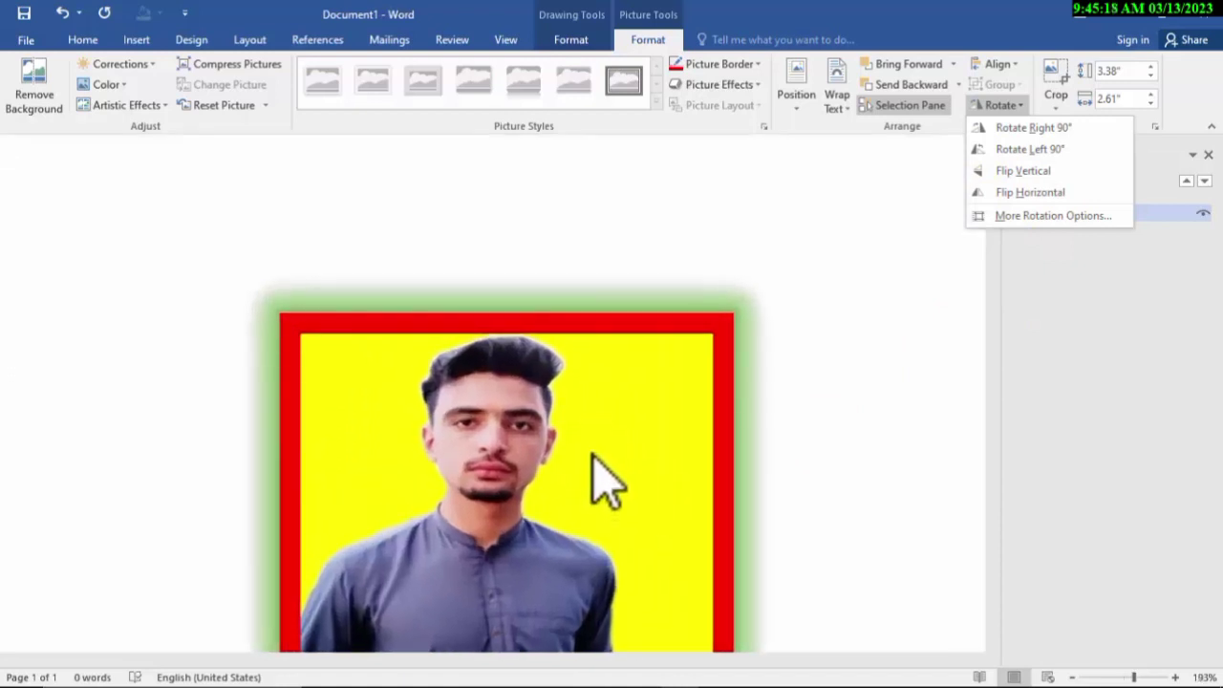
click(1207, 156)
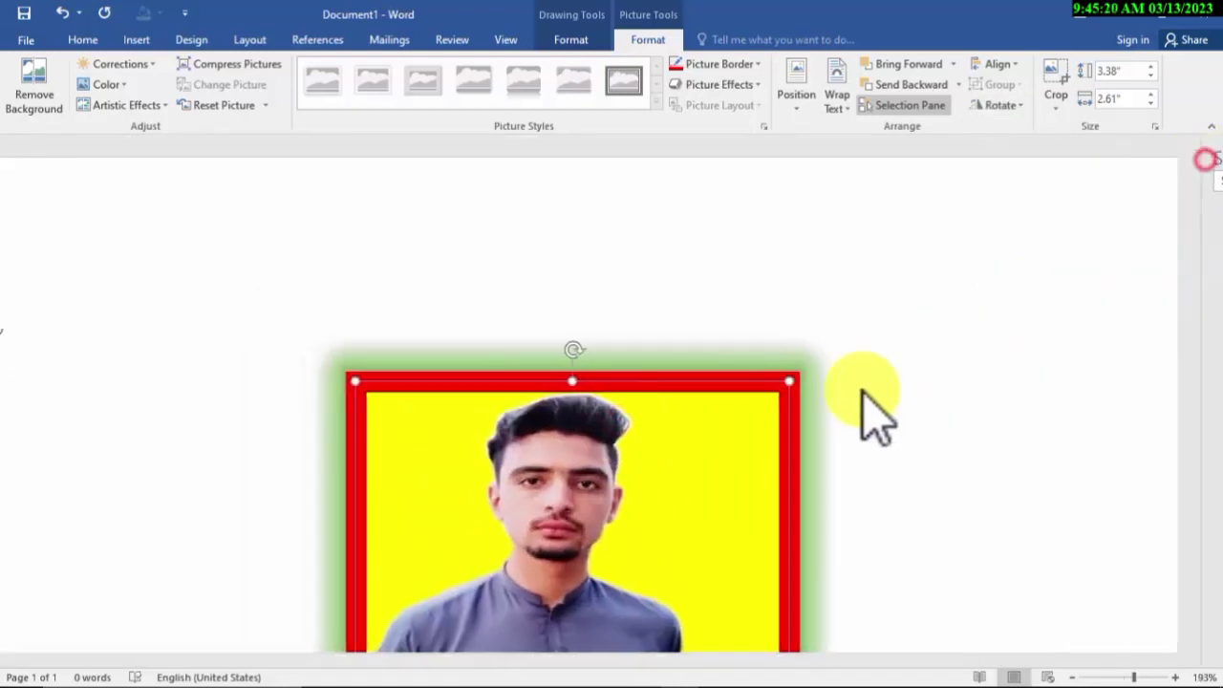
mouse_move(538, 453)
mouse_down()
mouse_move(1011, 256)
mouse_move(999, 168)
mouse_up()
click(1001, 105)
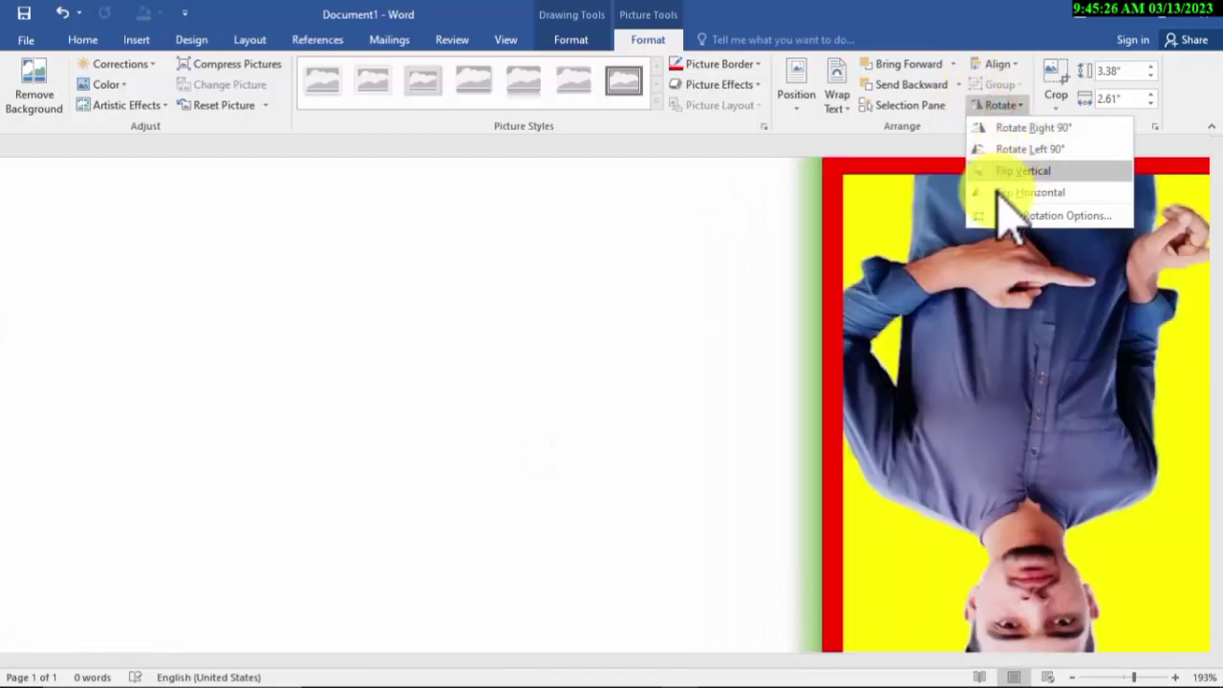
click(1052, 98)
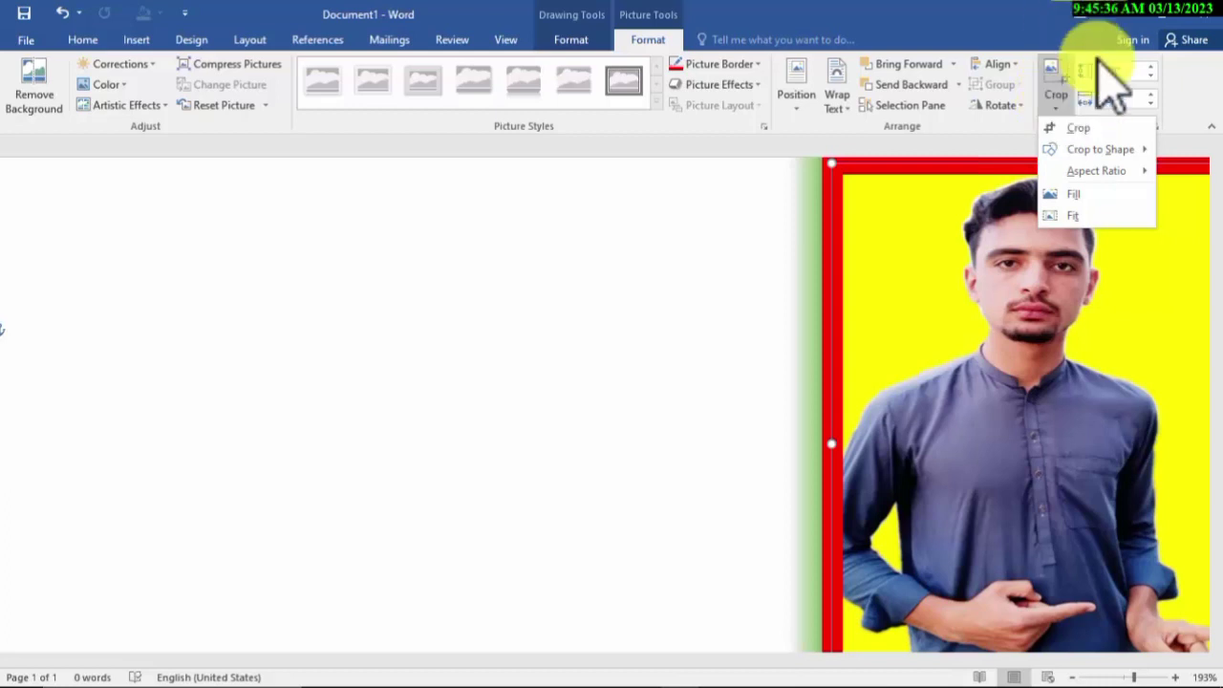
mouse_move(1099, 149)
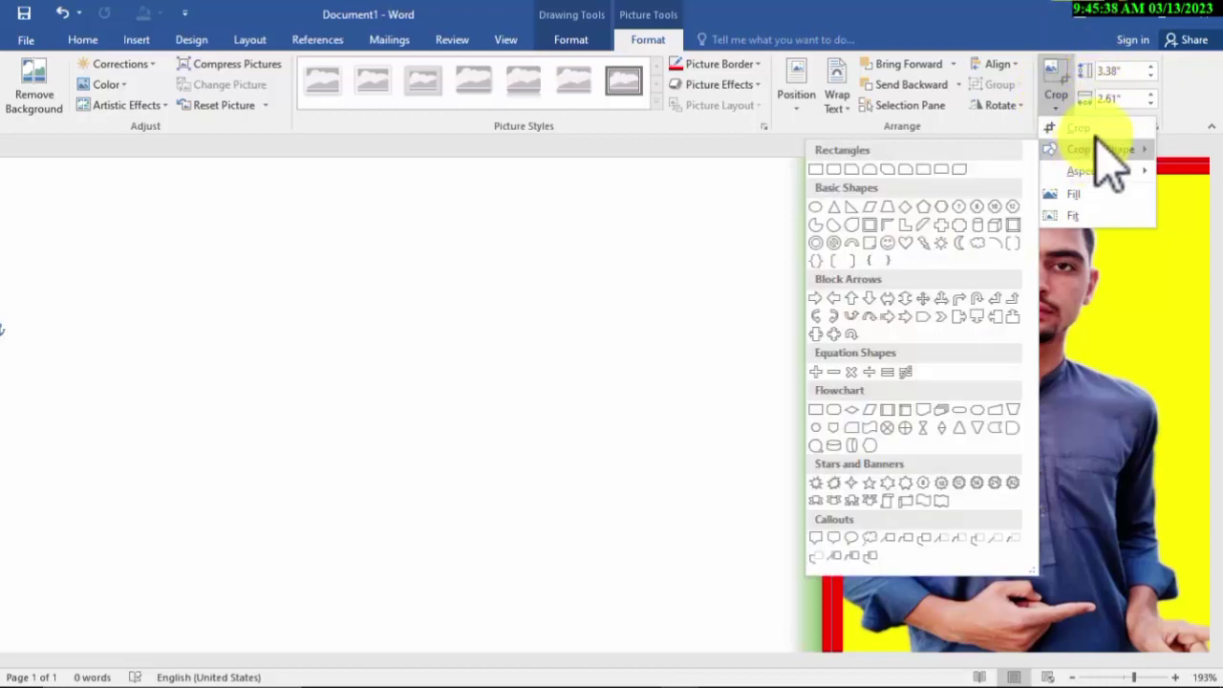
Crop the picture, pulling in its top and left edges and repositioning it within the frame
click(1085, 127)
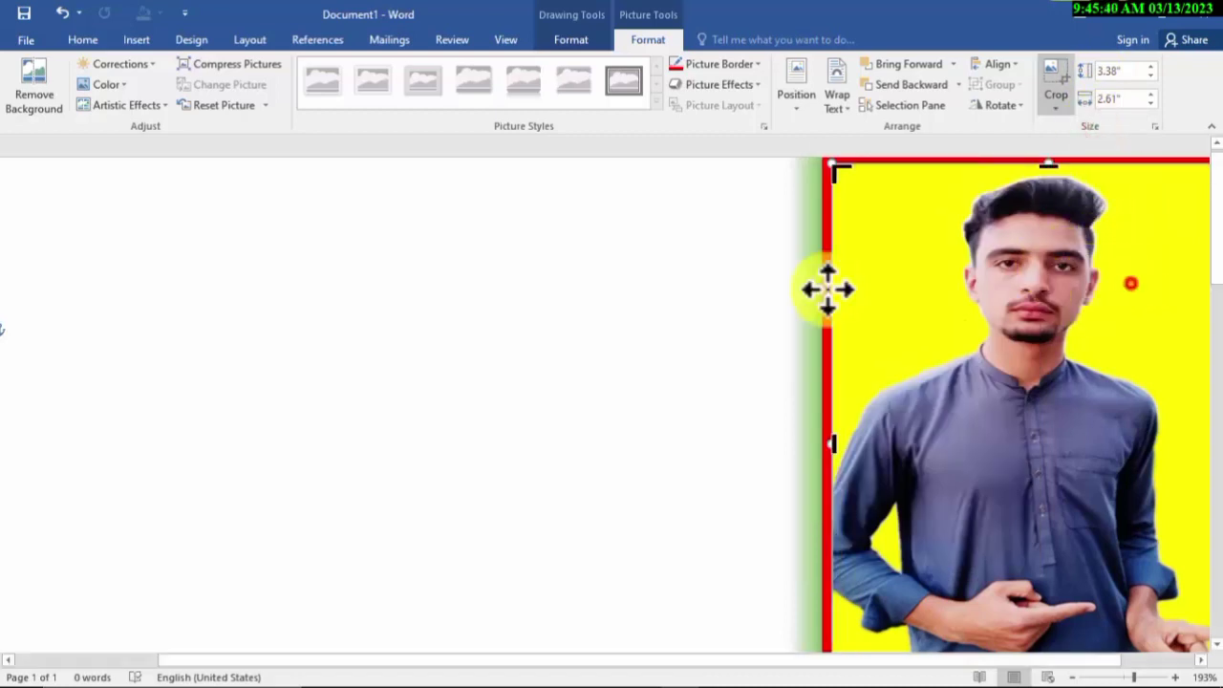
drag(827, 288, 1151, 311)
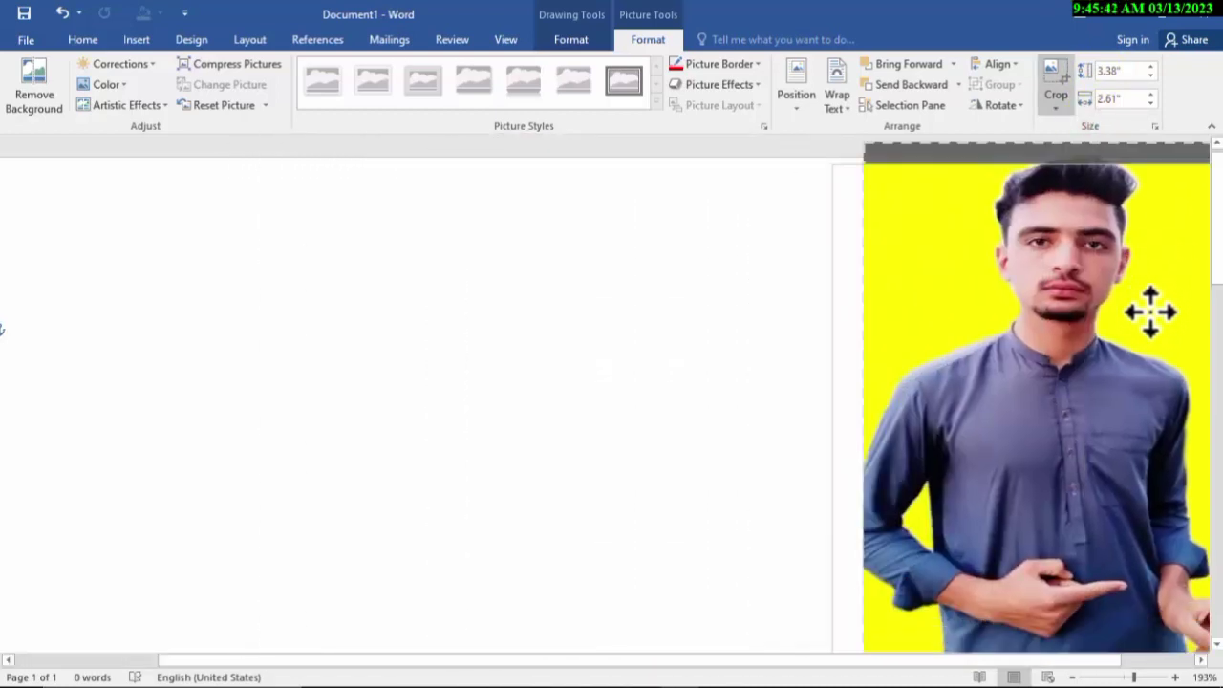
drag(1151, 312, 923, 235)
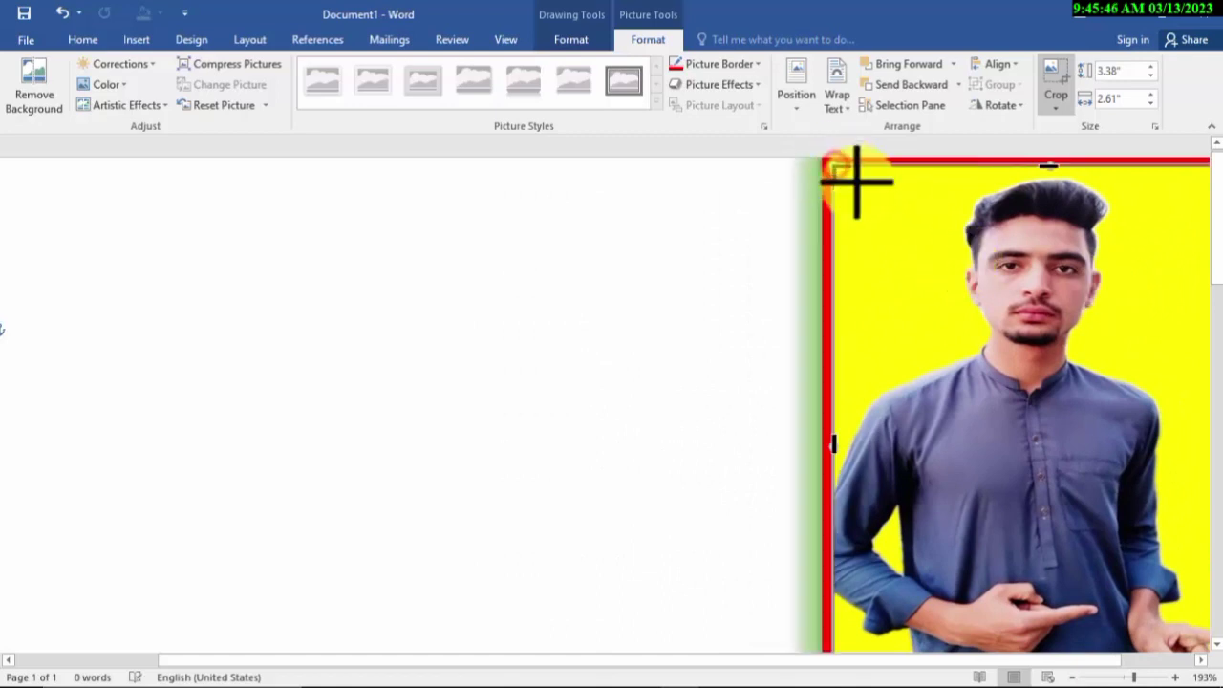
drag(839, 172, 890, 206)
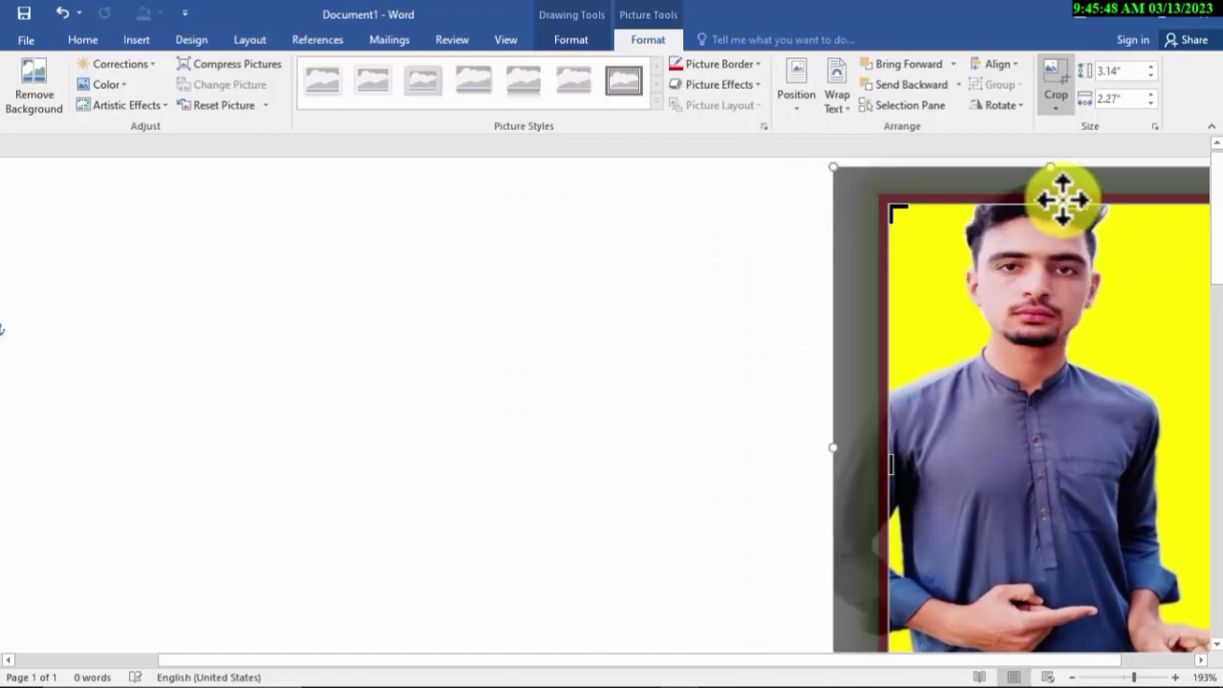
drag(1075, 205, 1083, 179)
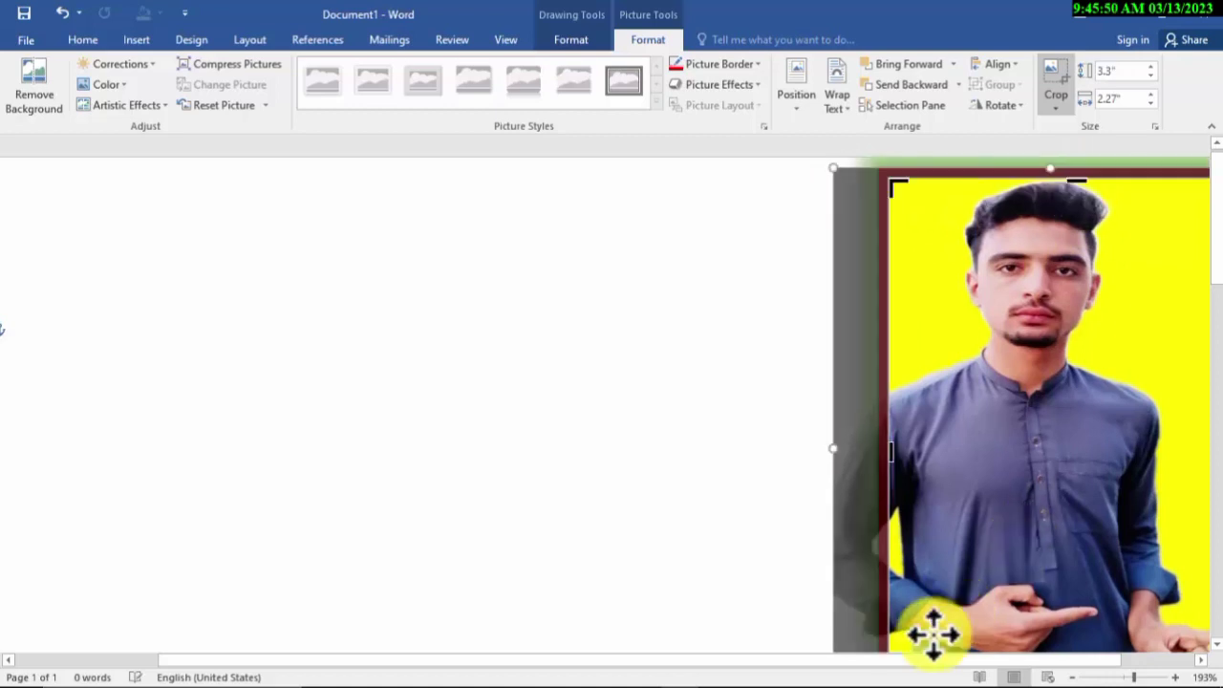
drag(887, 459, 920, 443)
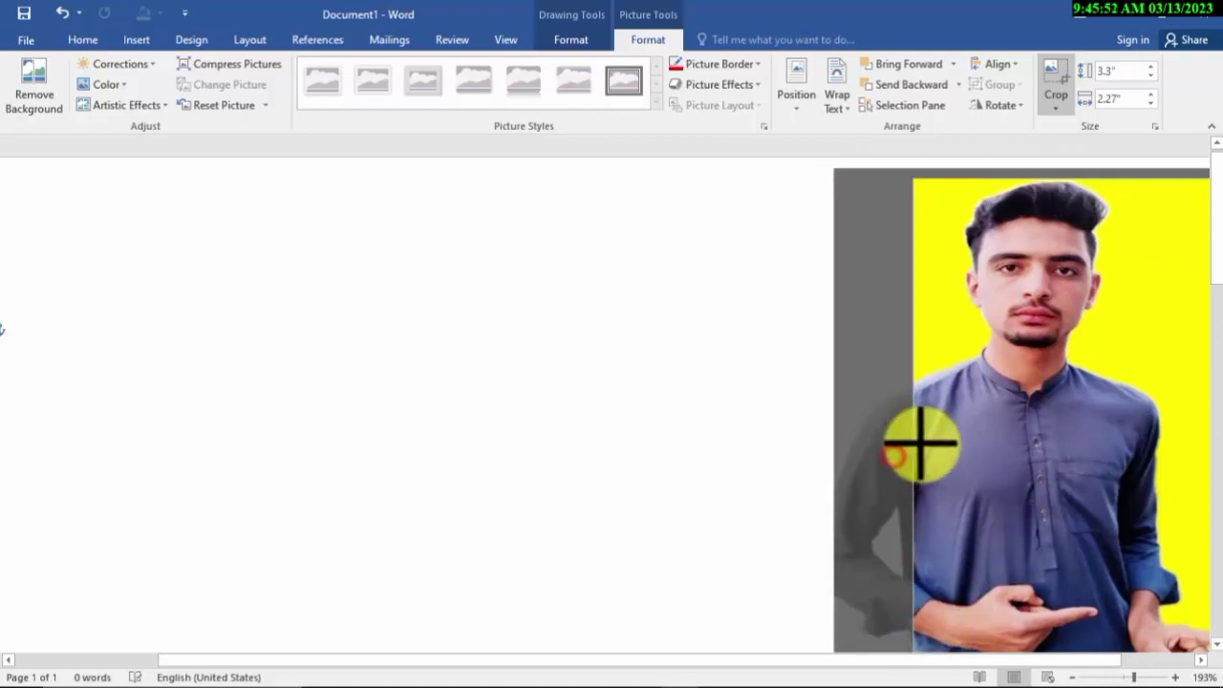
drag(1013, 424, 1106, 421)
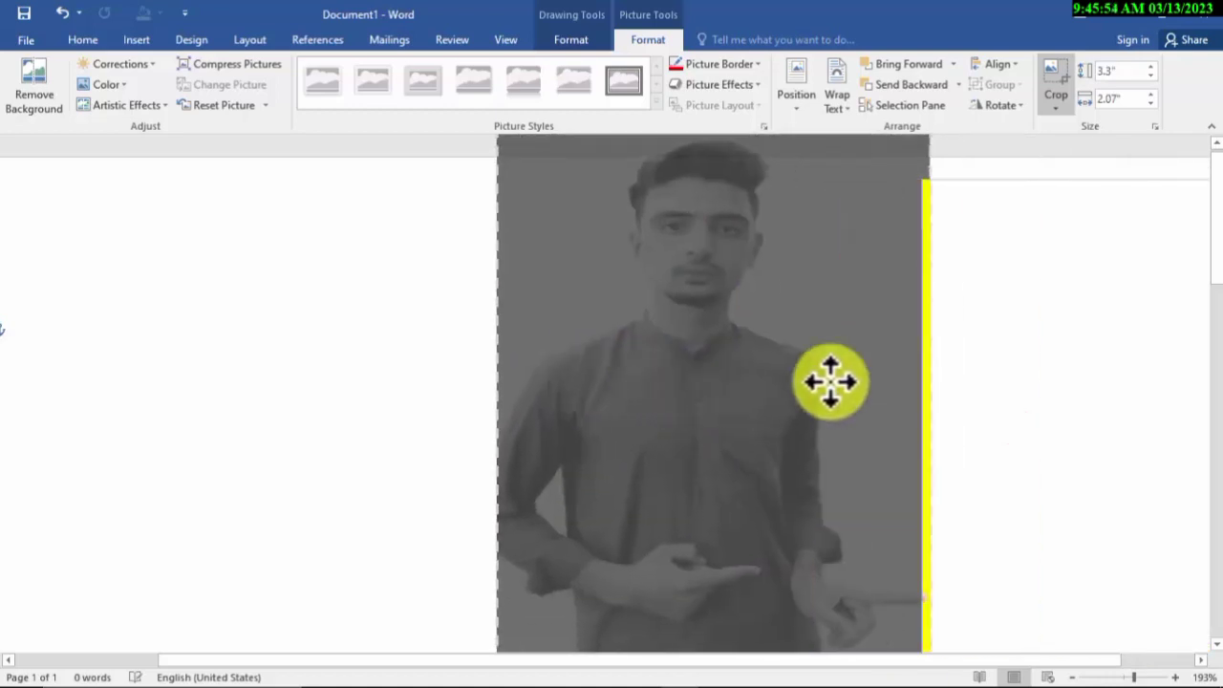
key(Escape)
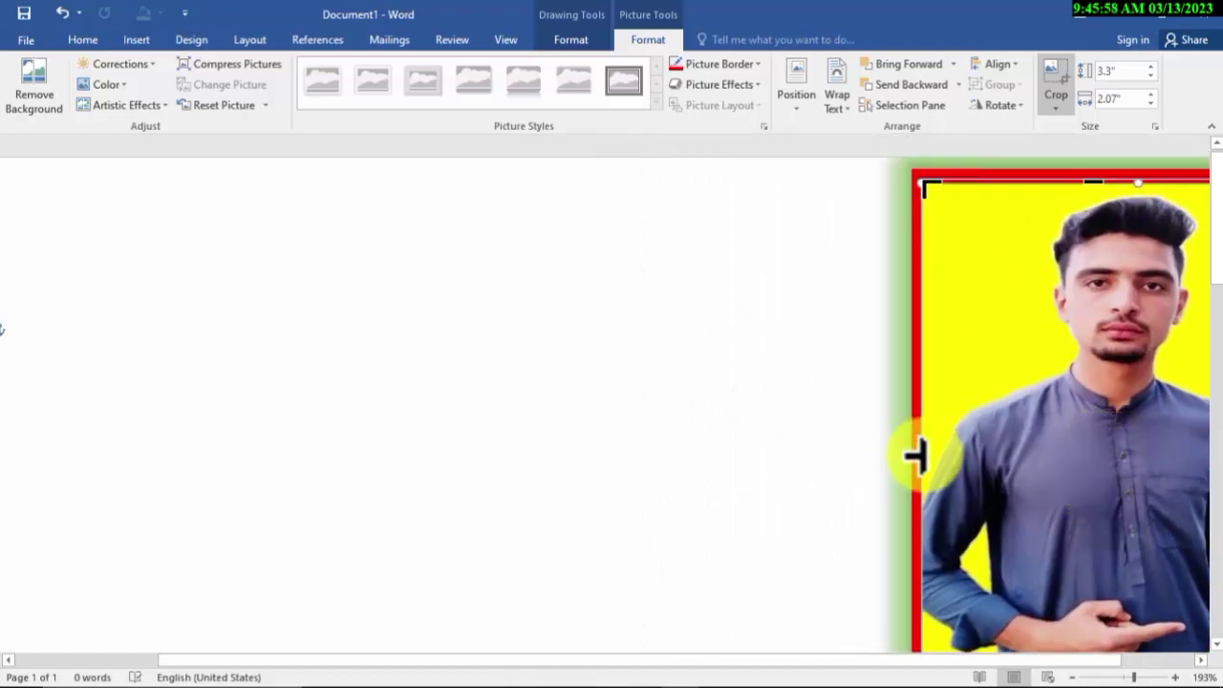
Narrow the left side, undo the move, and apply the final 3.3" by 2.07" crop
drag(916, 456, 1051, 439)
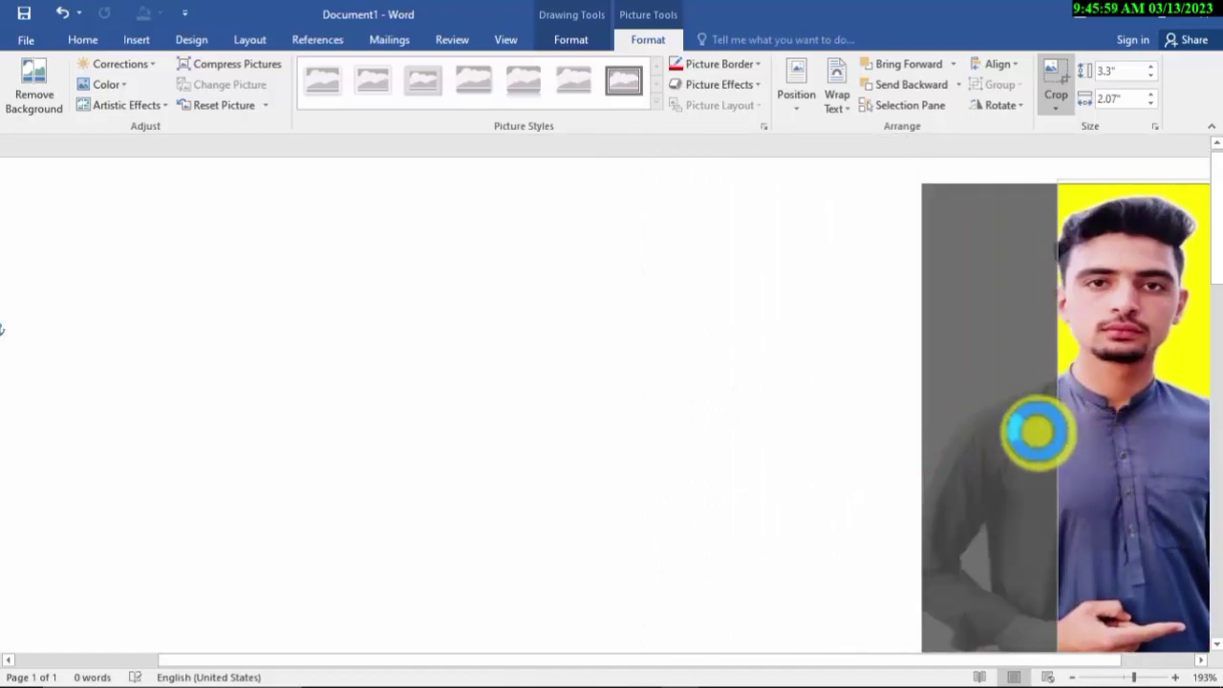
click(799, 437)
drag(1087, 395, 415, 391)
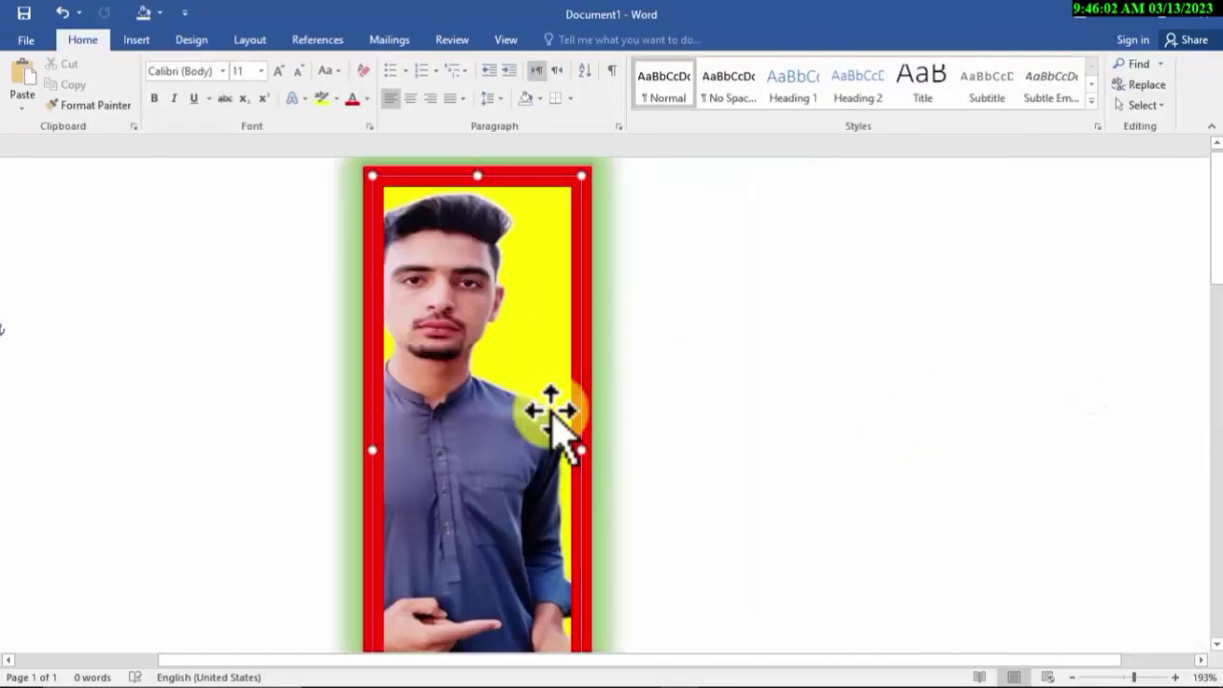
drag(564, 439, 562, 440)
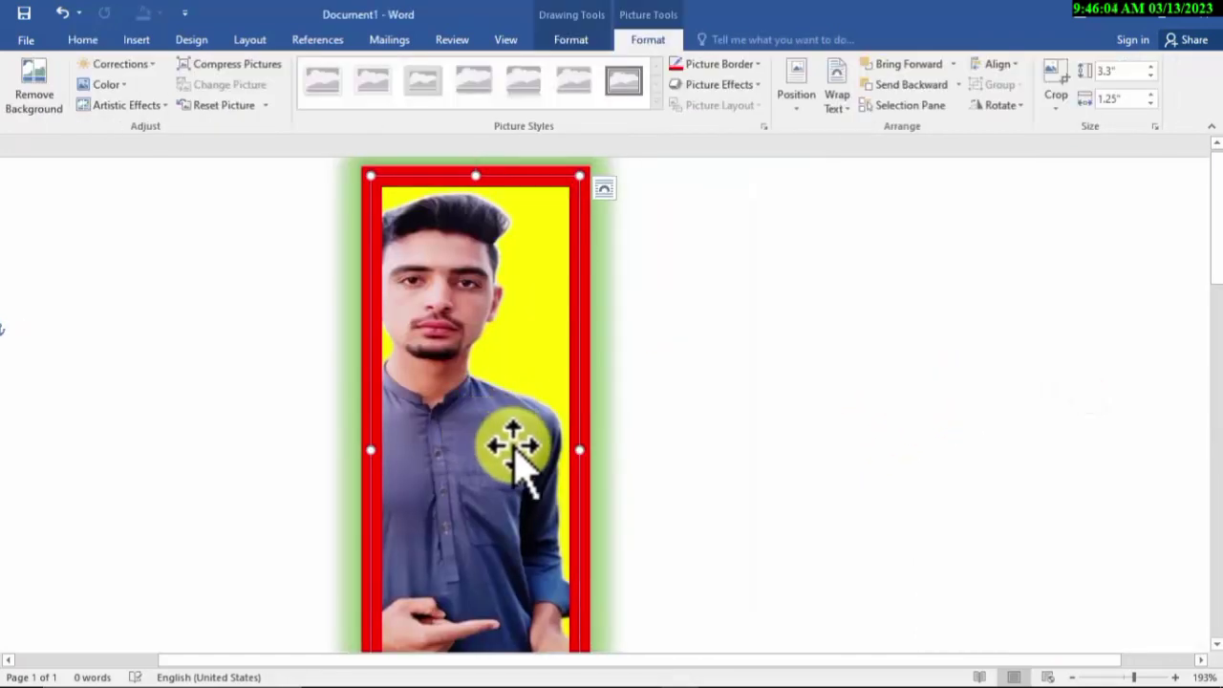
key(ctrl+z)
key(ctrl+z)
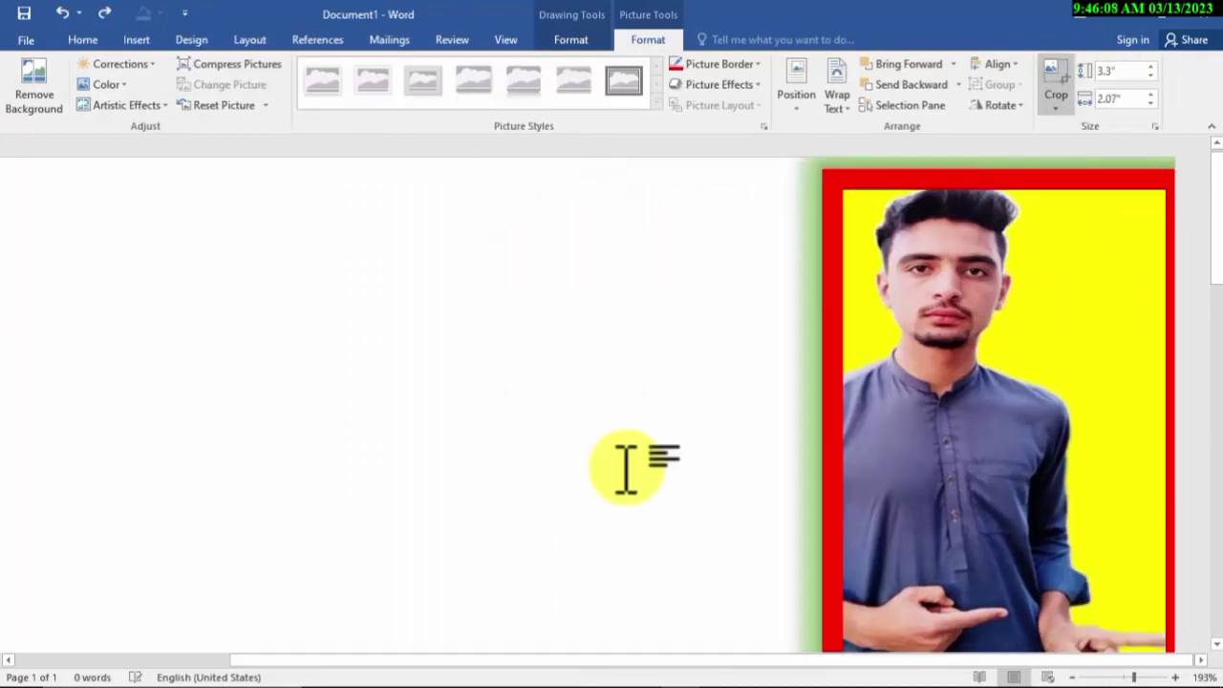
mouse_move(939, 426)
mouse_down()
mouse_move(1090, 420)
mouse_move(1023, 436)
mouse_up()
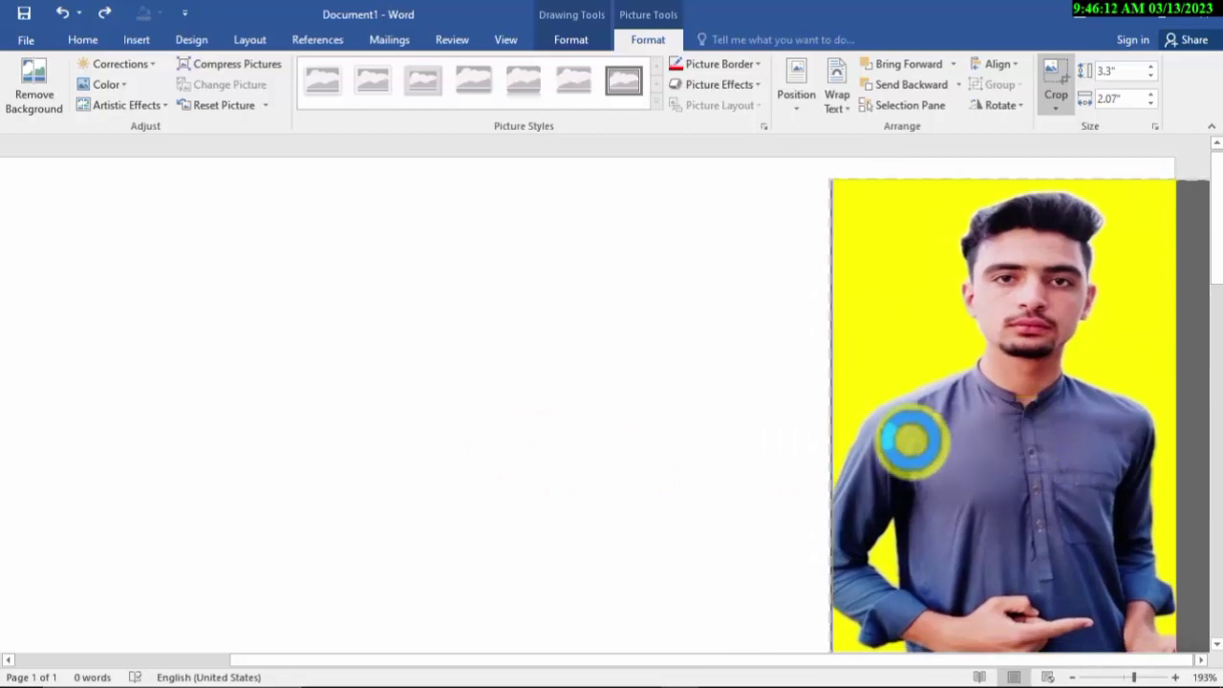
click(743, 417)
click(740, 421)
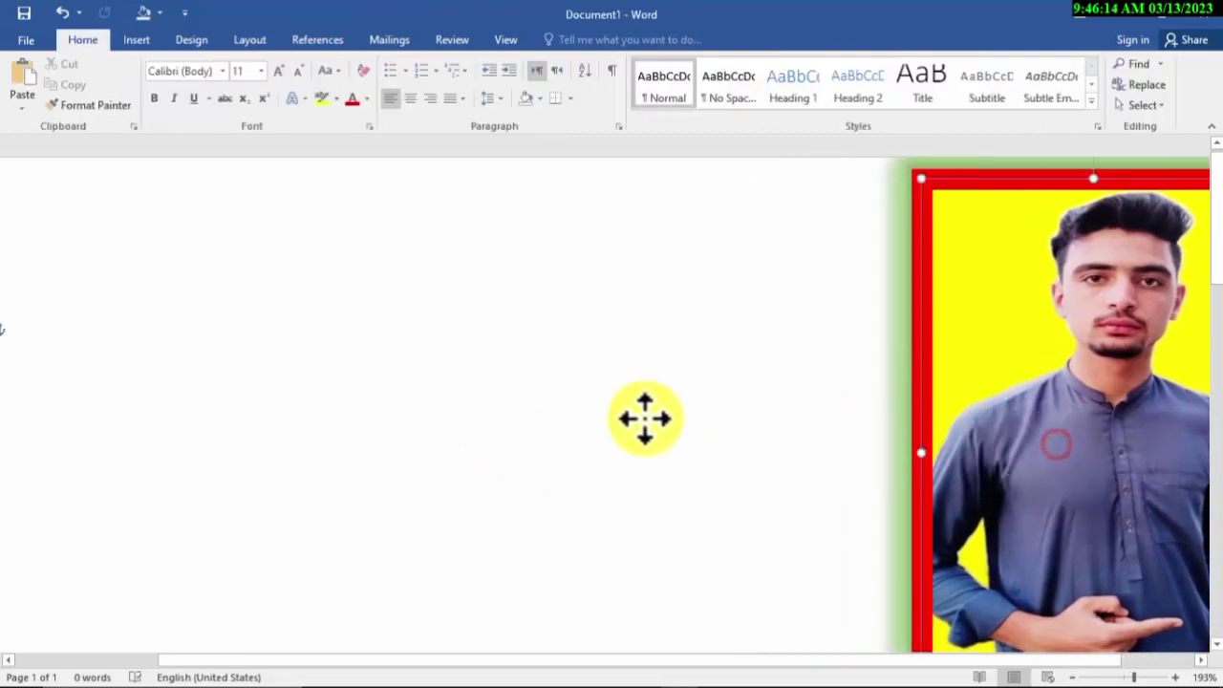
Move the framed photo to the centre of the page
drag(989, 444, 659, 418)
drag(770, 460, 770, 449)
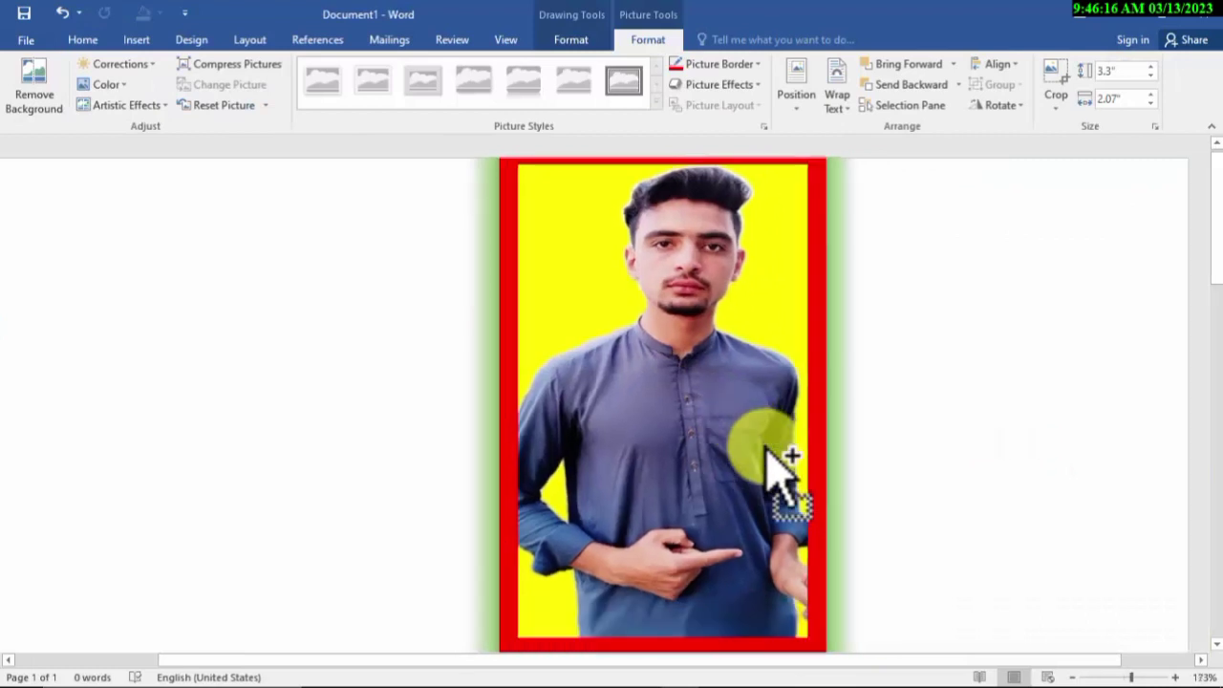
ctrl+scroll(779, 468, up, 6)
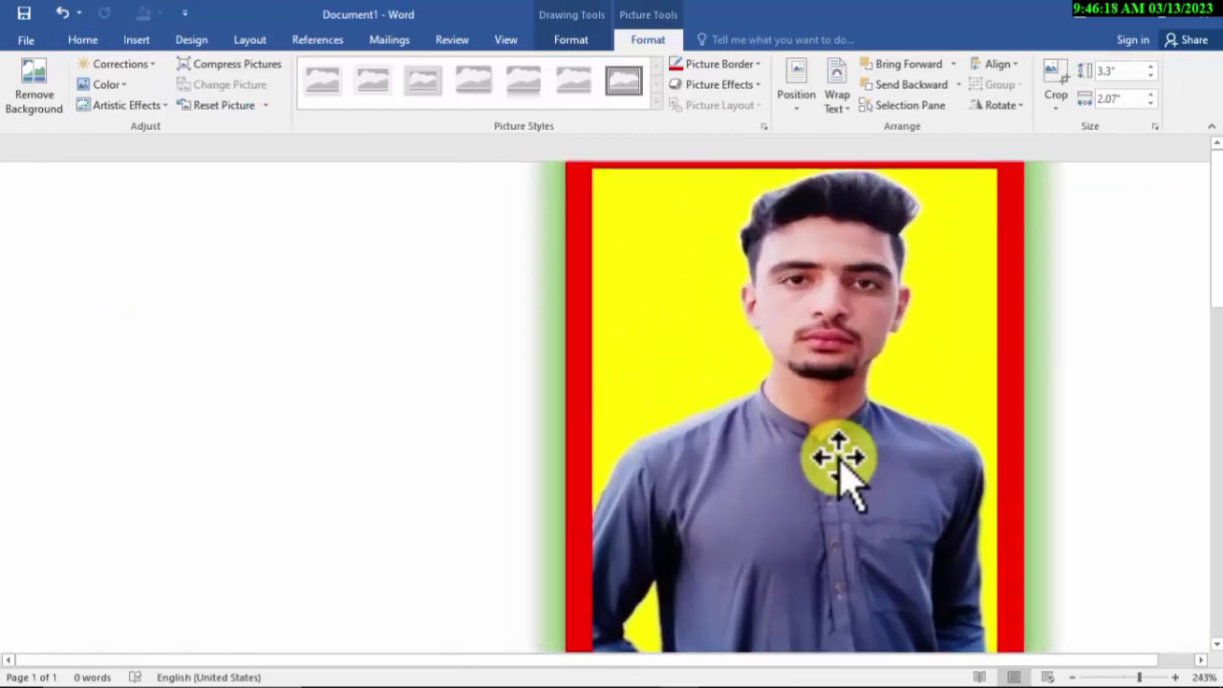
drag(860, 423, 599, 420)
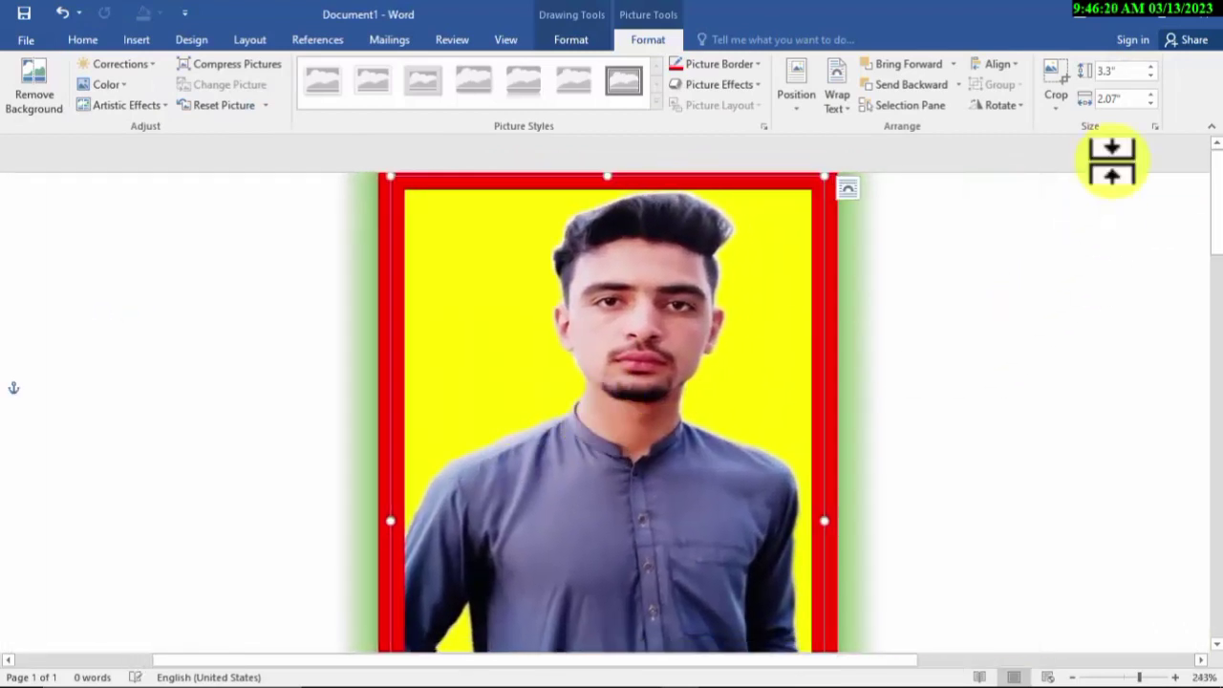
Refit the picture with Crop > Fit, then crop in from the top and below the chest
click(1056, 103)
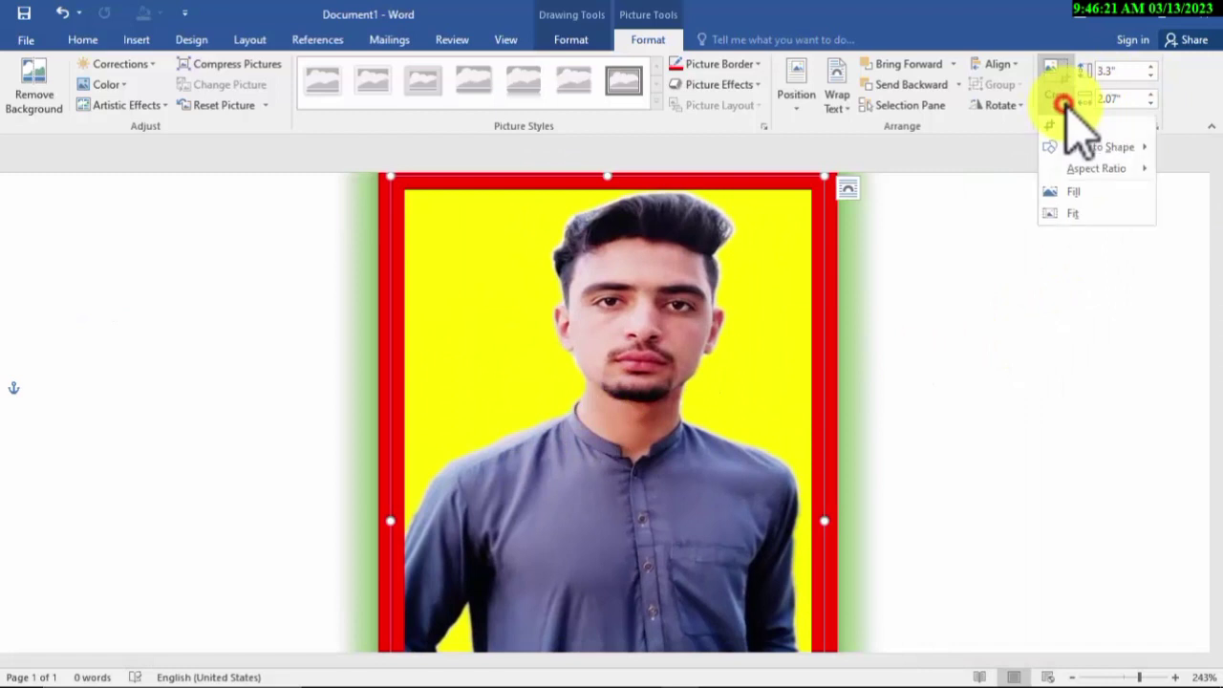
click(1093, 195)
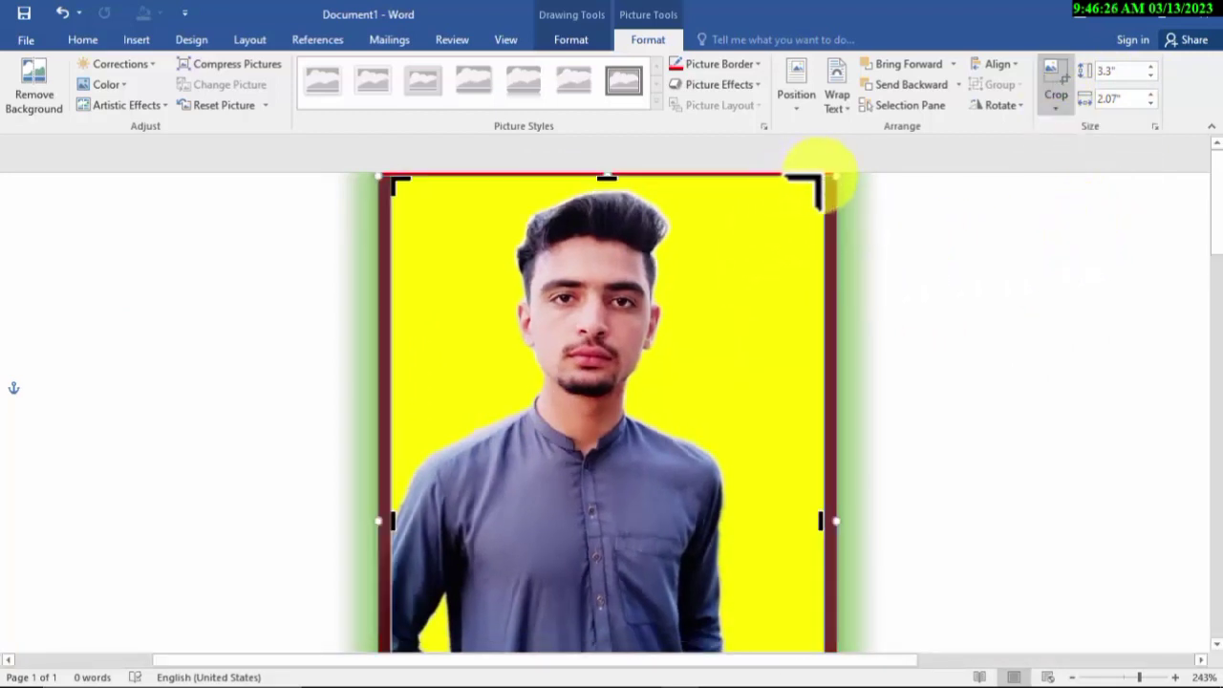
mouse_move(820, 178)
mouse_down()
mouse_move(700, 407)
mouse_move(780, 189)
mouse_up()
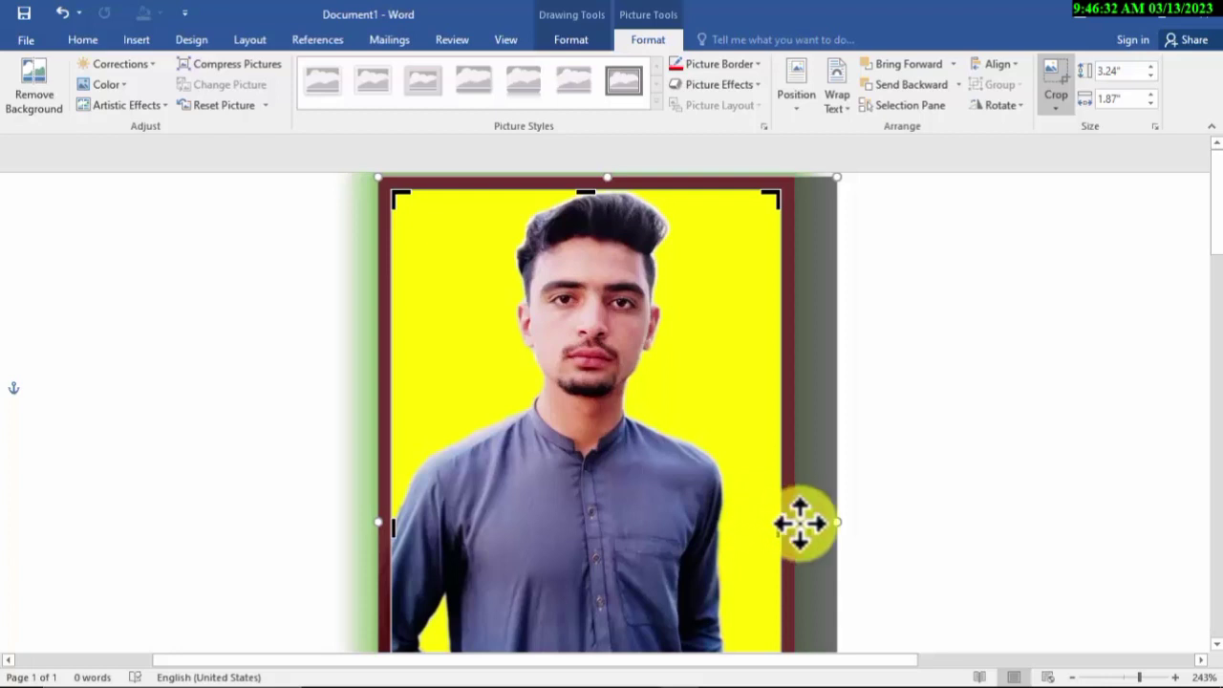
drag(1216, 246, 1214, 336)
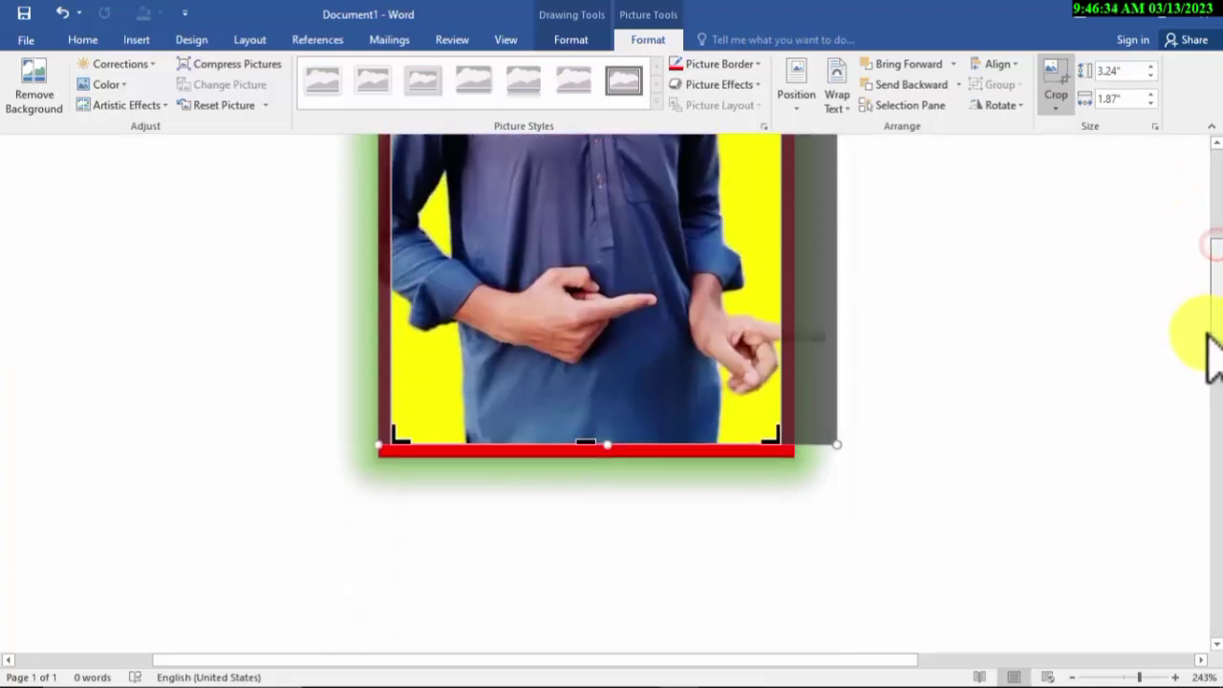
drag(600, 387, 628, 68)
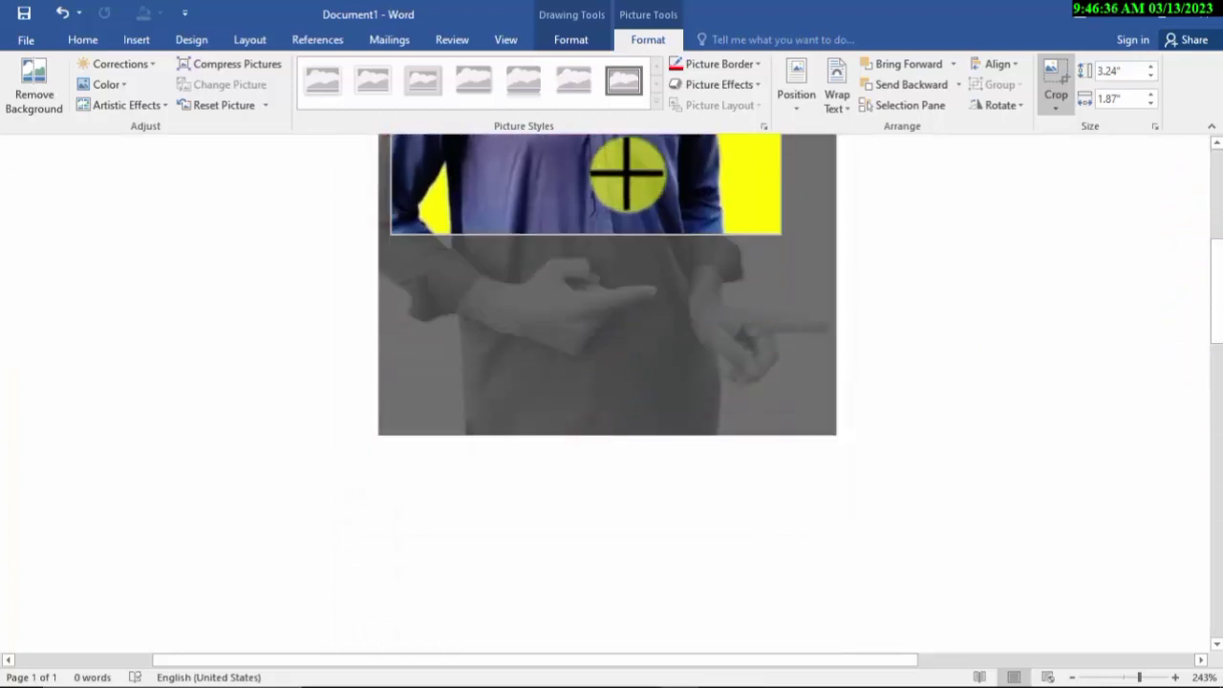
click(990, 344)
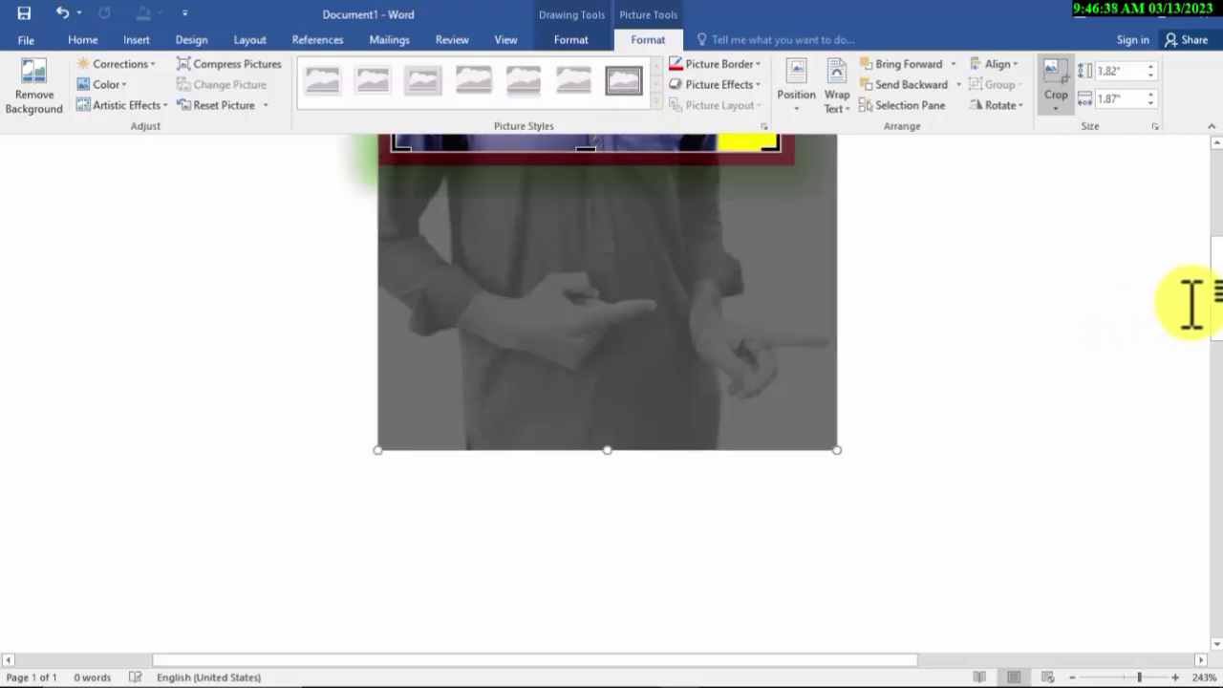
Trim the bottom and both sides further, leaving a 1.65" by 1.65" portrait
drag(1218, 335, 1206, 259)
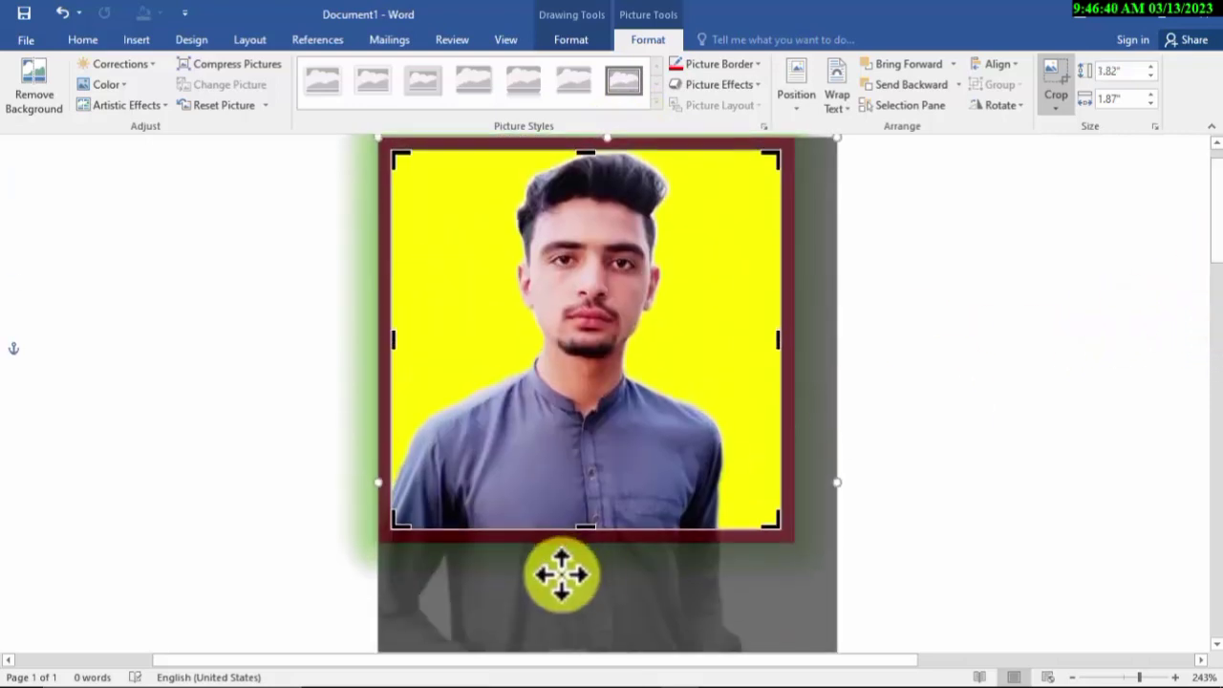
drag(597, 524, 598, 495)
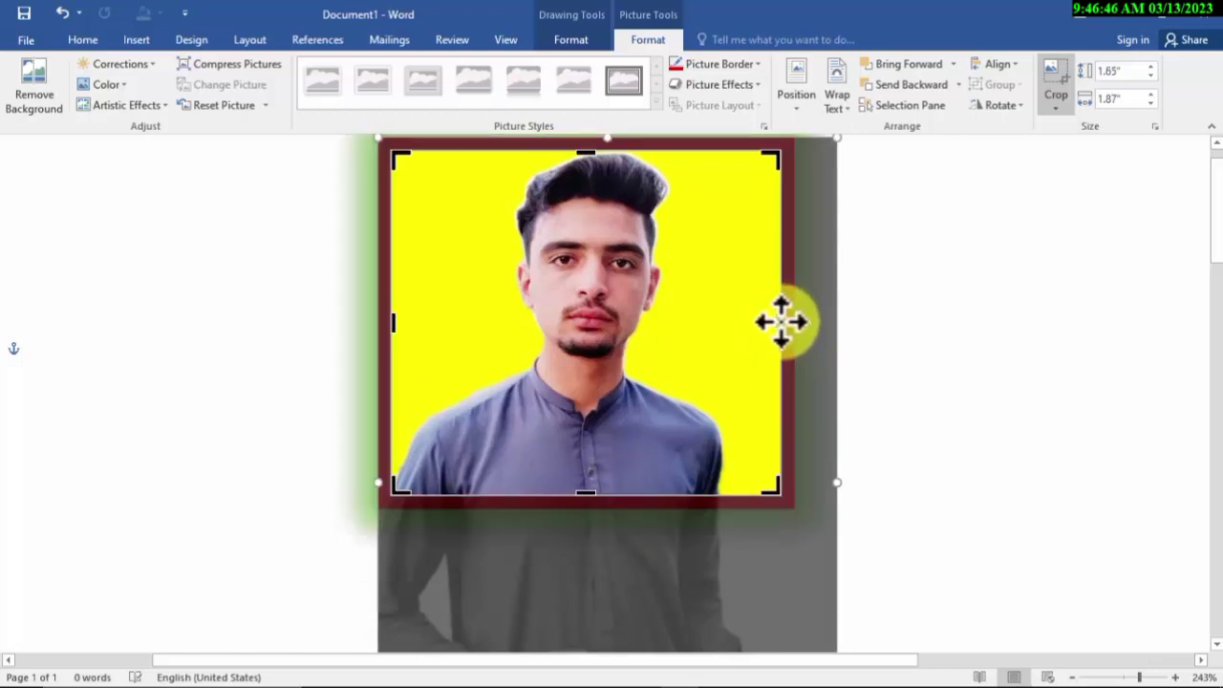
drag(771, 323, 737, 332)
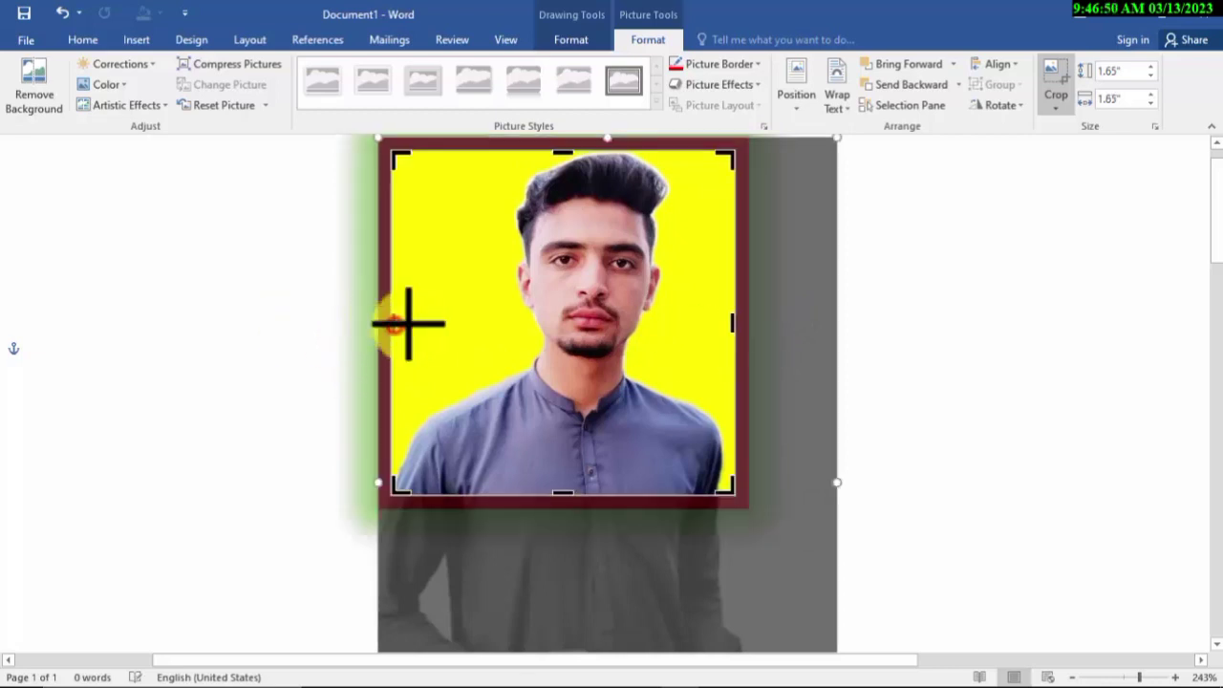
drag(409, 323, 424, 326)
click(1005, 336)
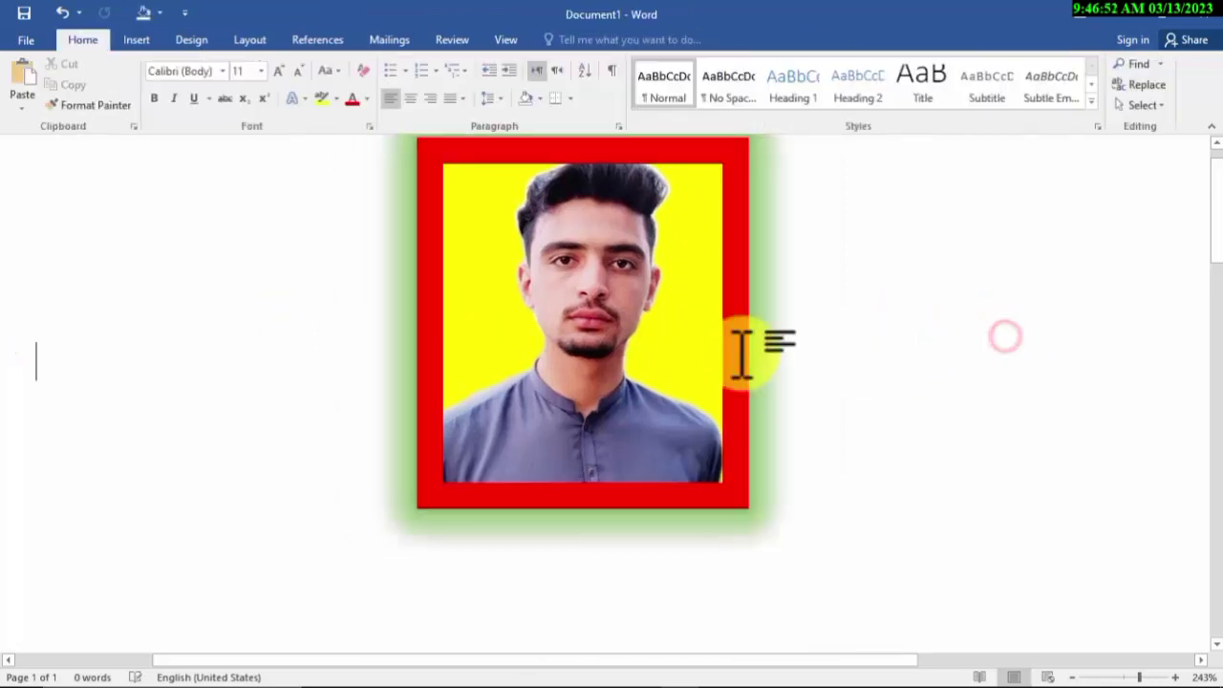
Nudge the framed photo slightly down and to the right
click(588, 306)
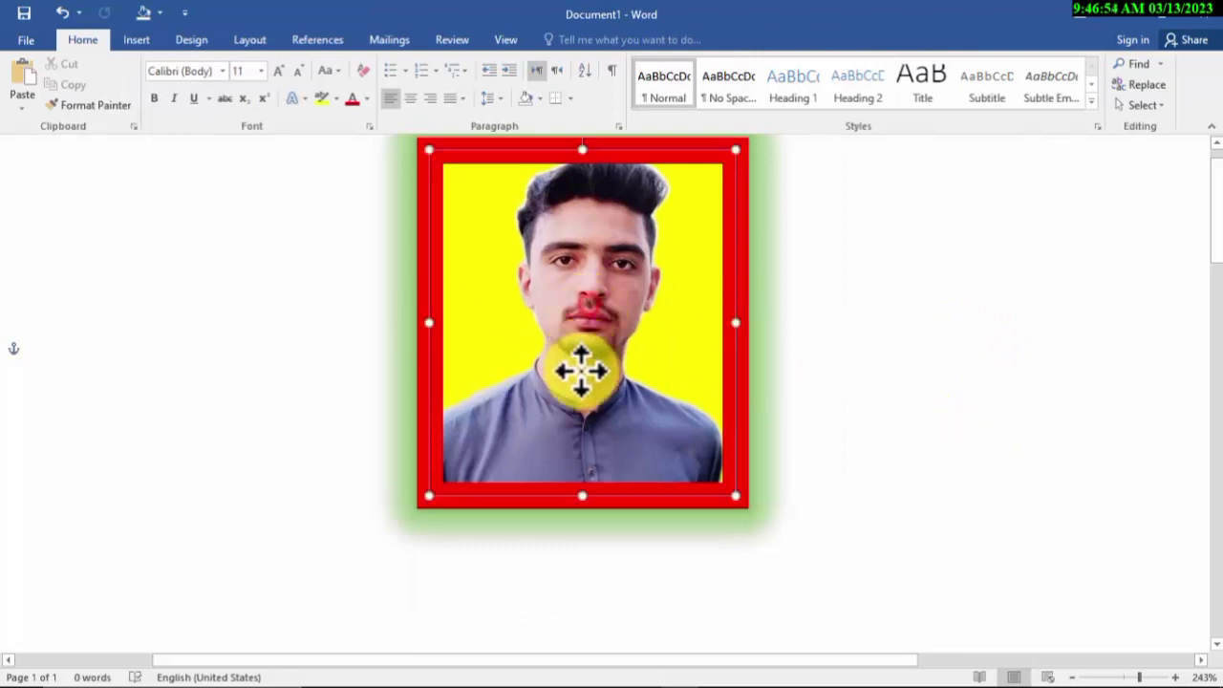
drag(581, 371, 599, 360)
click(1075, 478)
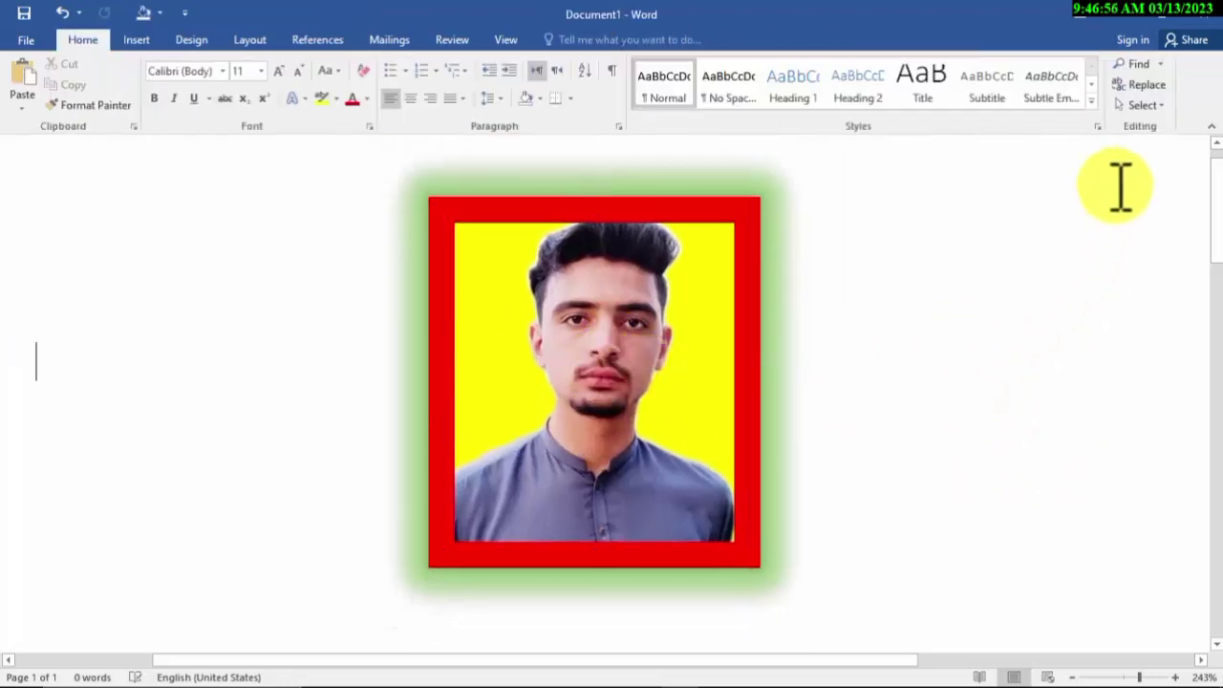
Resize the portrait to 2.1" wide by 2.2" tall and drag it toward the right side
click(566, 401)
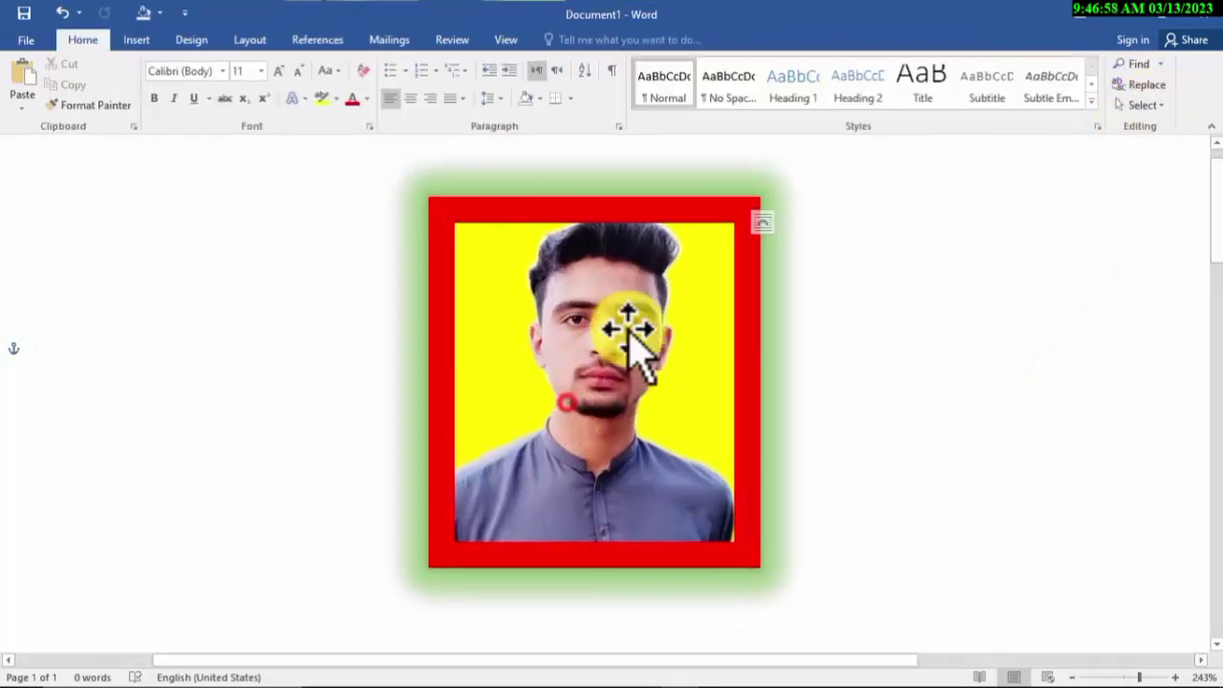
click(642, 40)
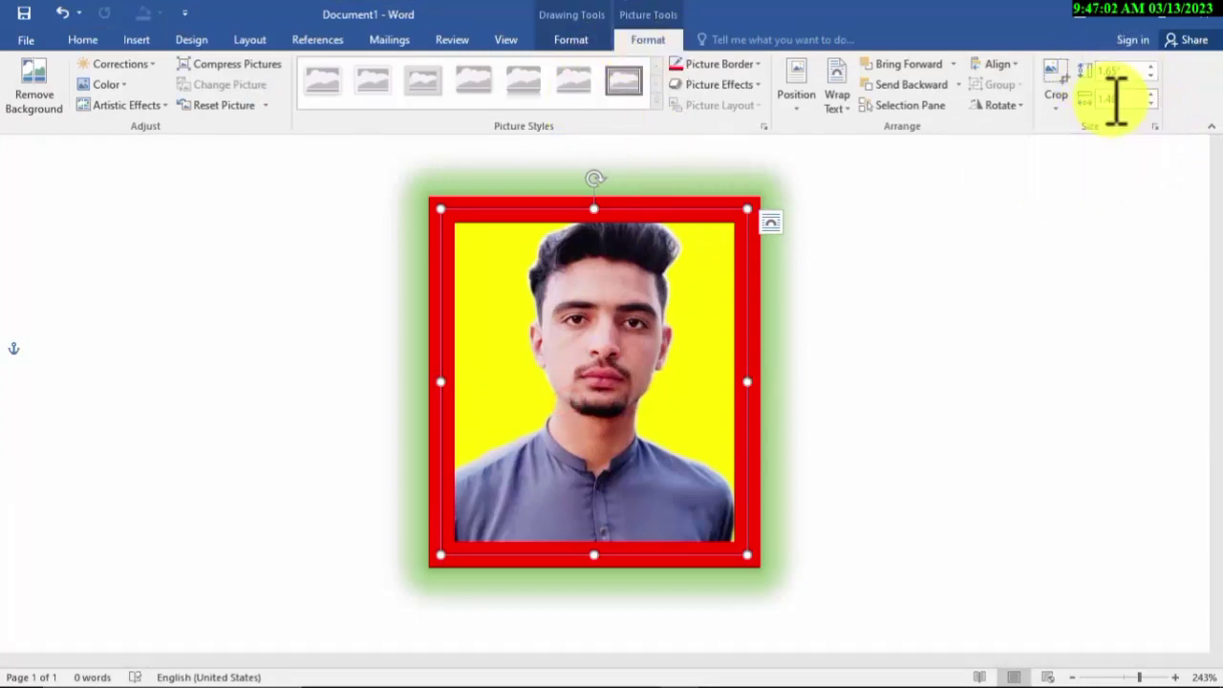
click(1151, 94)
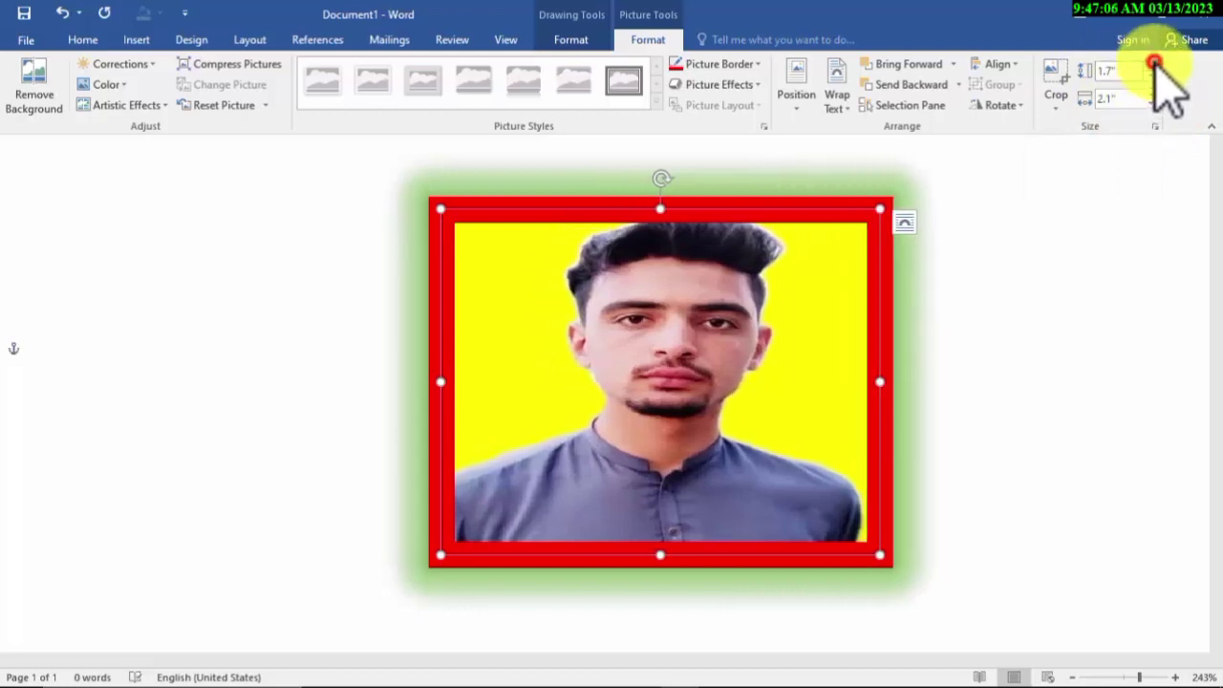
click(1152, 67)
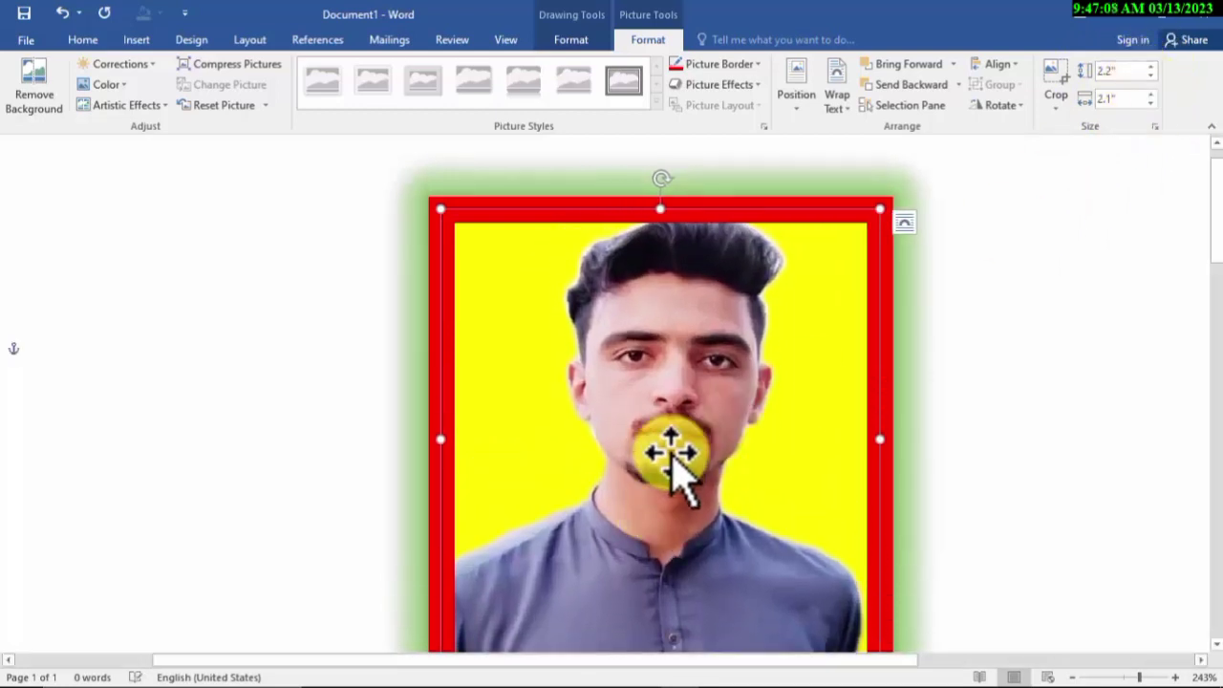
drag(672, 454, 951, 424)
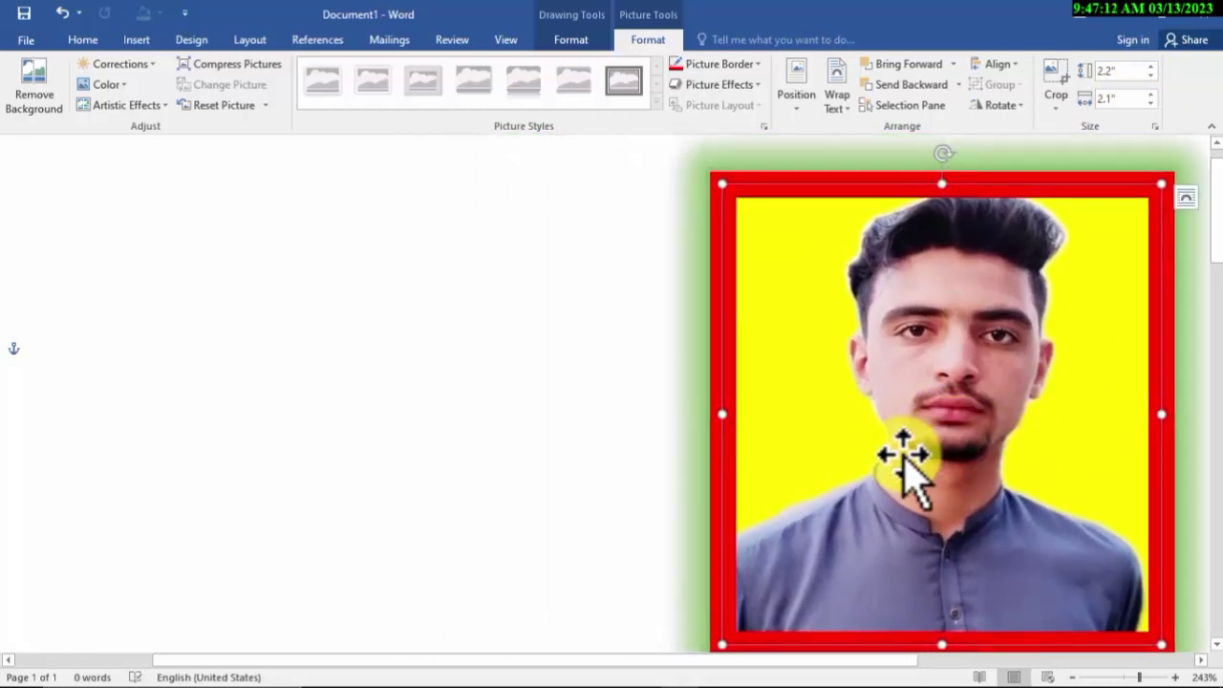